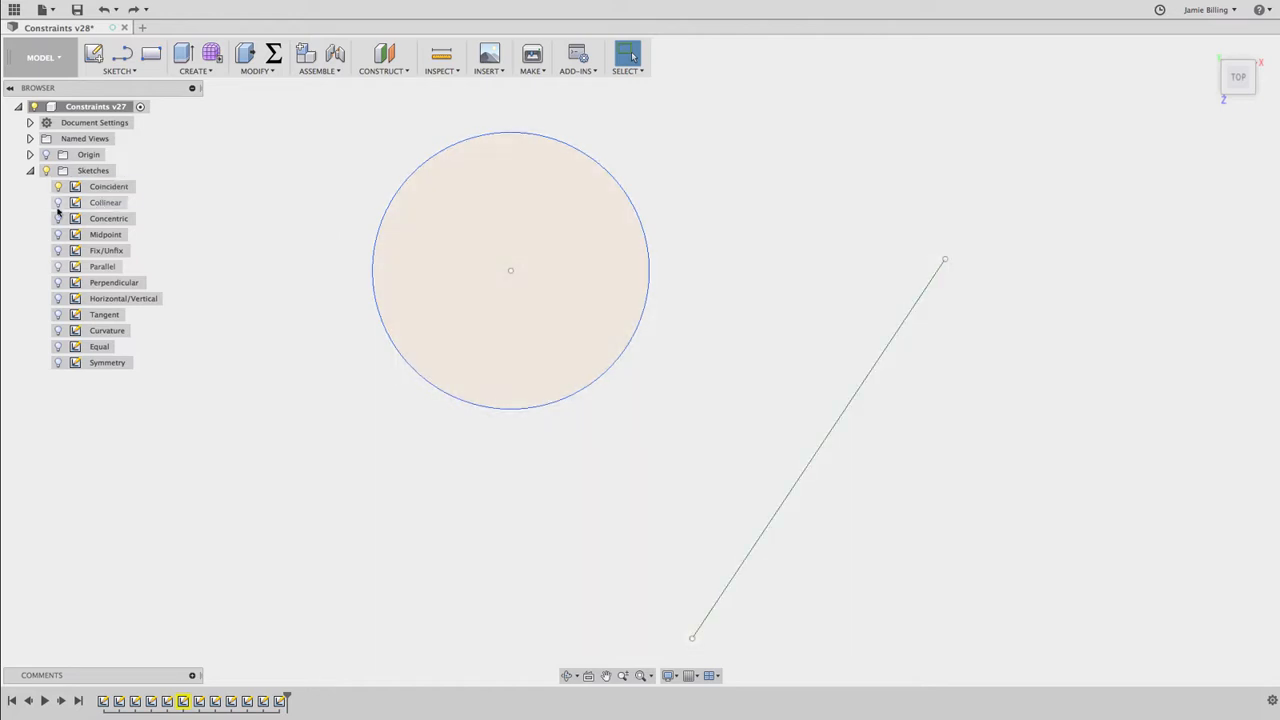
Open the Coincident sketch for editing with only that sketch shown
left_click(58, 187)
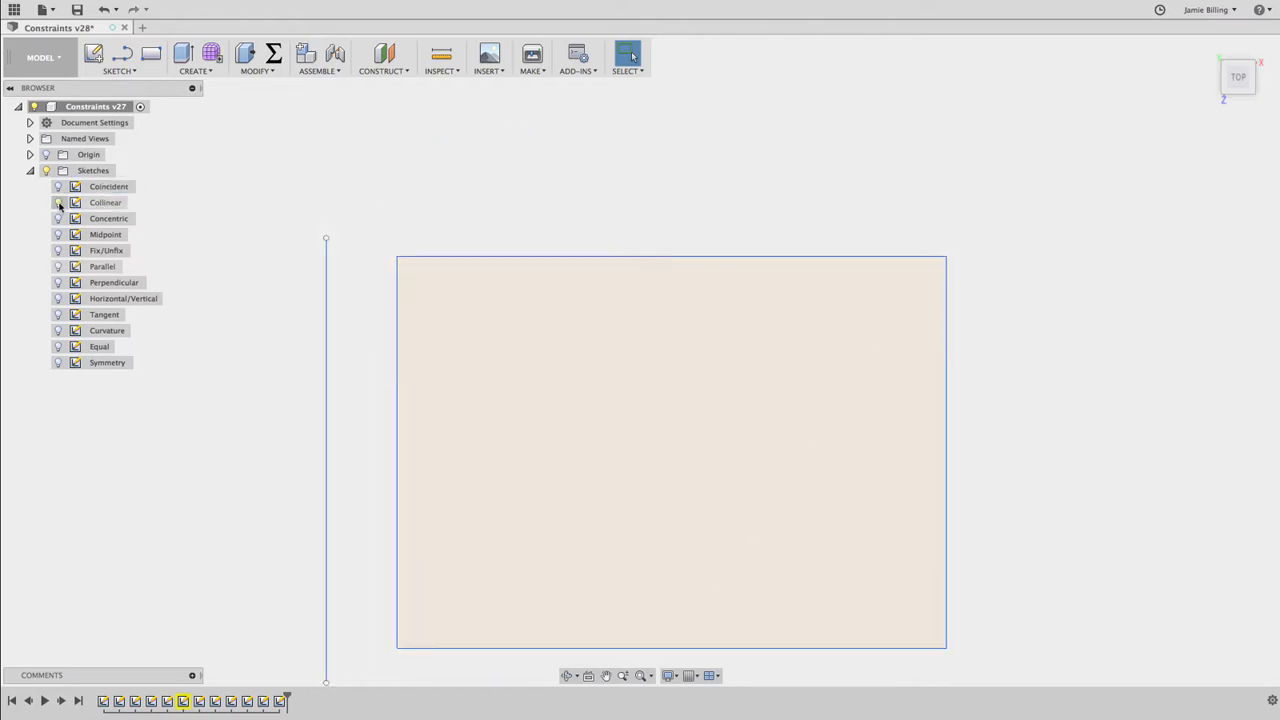
left_click(58, 188)
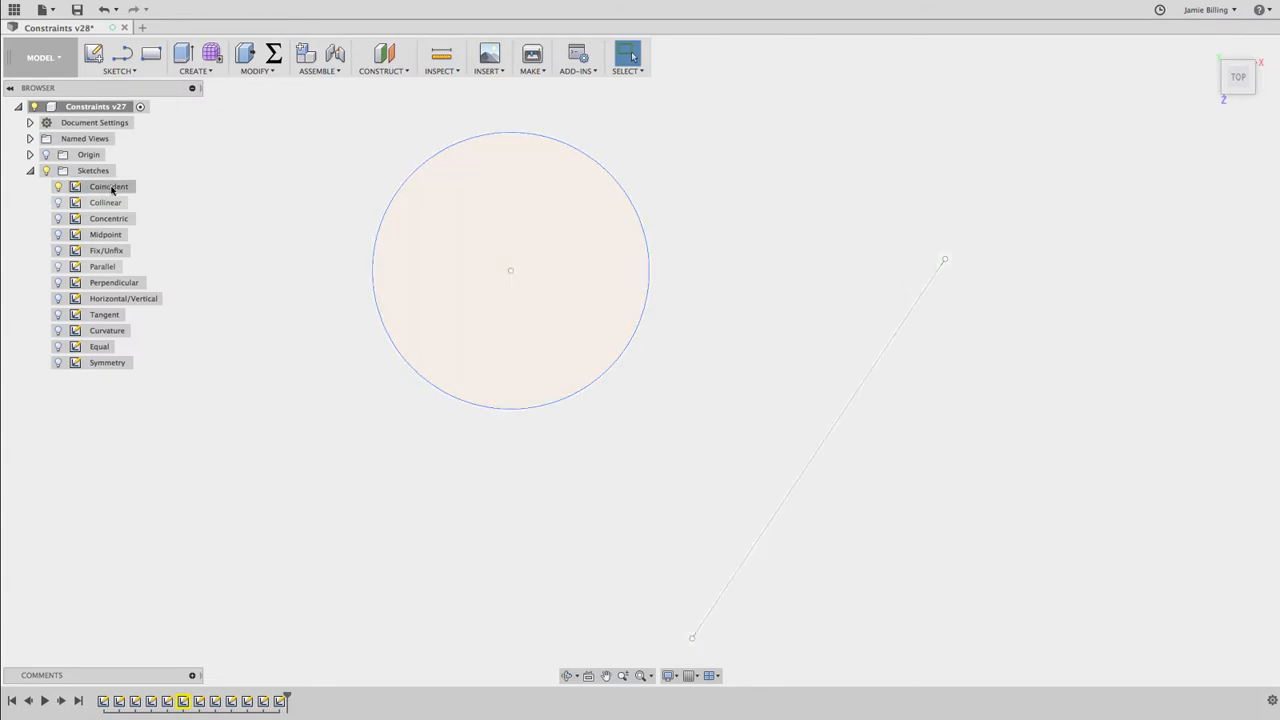
double_click(111, 187)
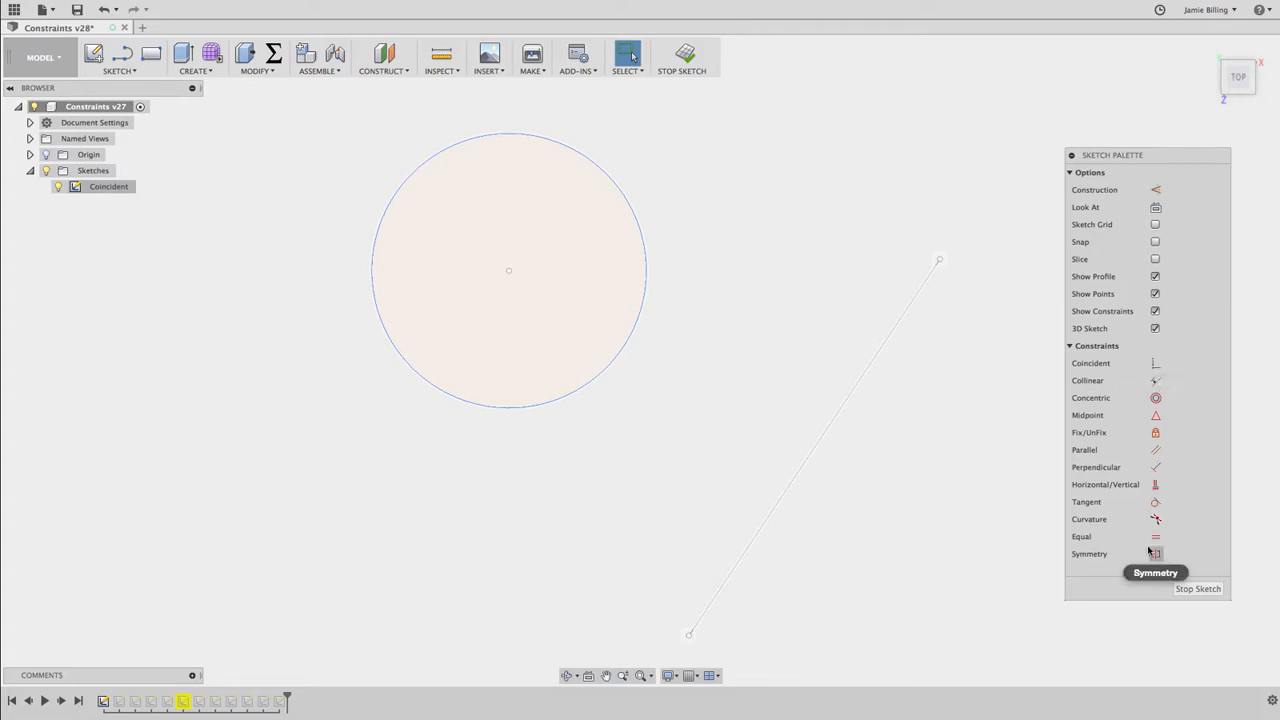
Make the circle's center coincident with the slanted line, and slide the circle along the line to test the constraint
left_click(1155, 364)
left_click(1155, 364)
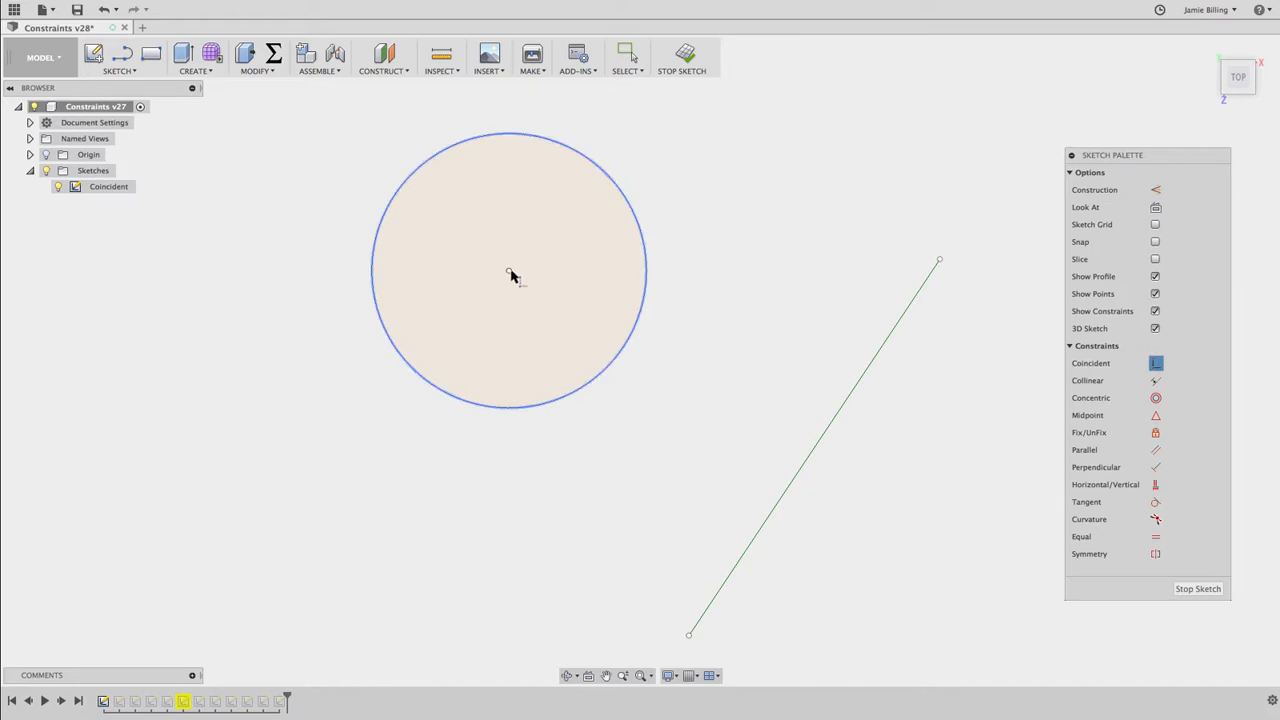
left_click(509, 271)
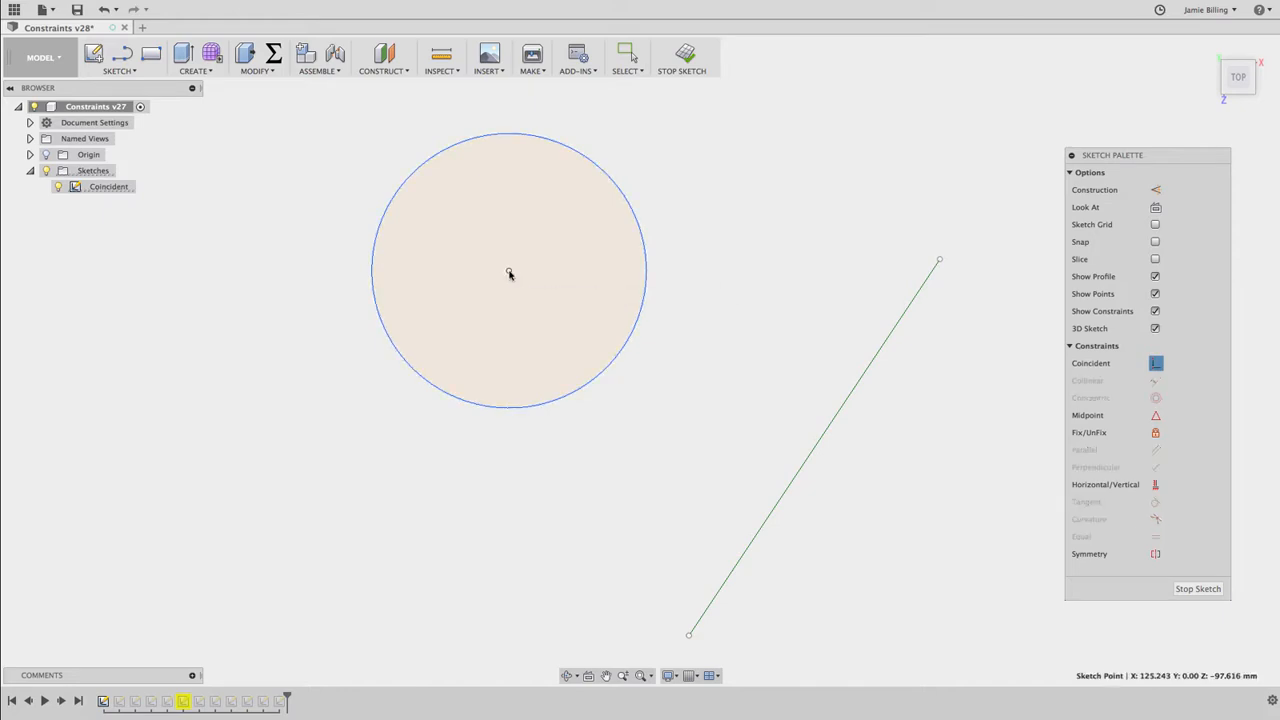
left_click(816, 444)
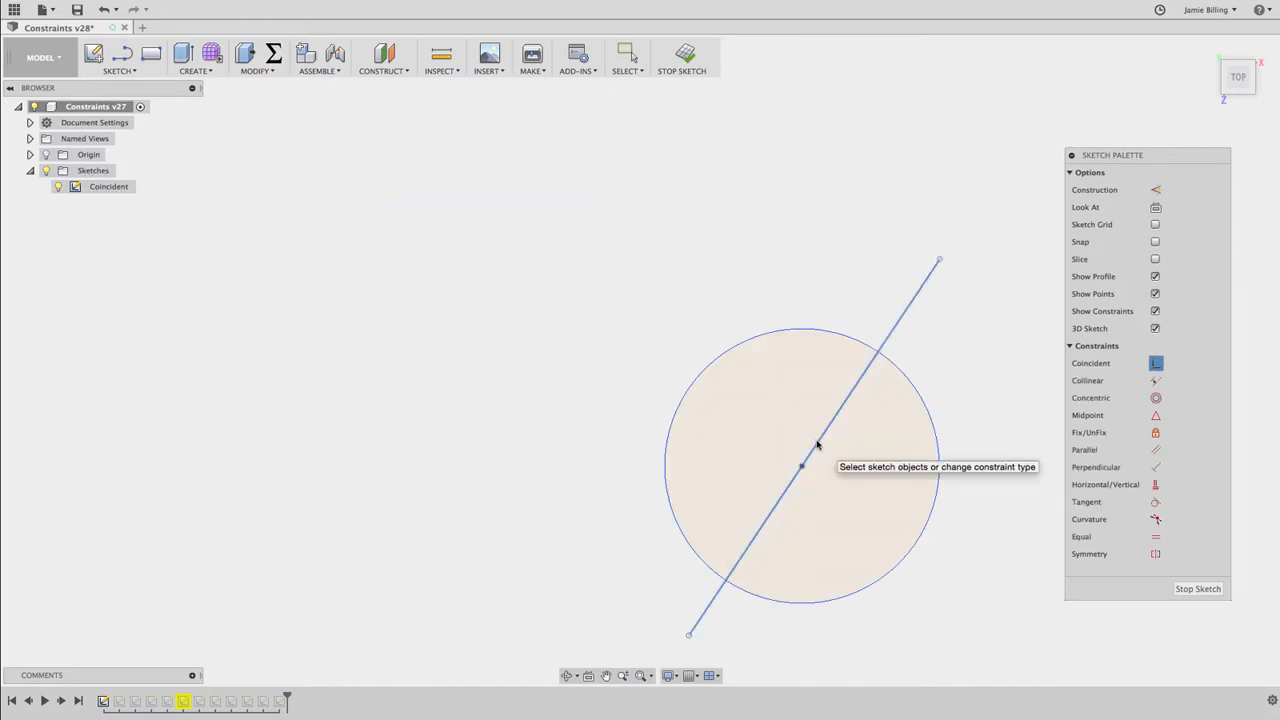
key("Escape")
mouse_move(803, 465)
left_mouse_down()
mouse_move(894, 334)
mouse_move(757, 531)
mouse_move(1014, 140)
mouse_move(791, 497)
left_mouse_up()
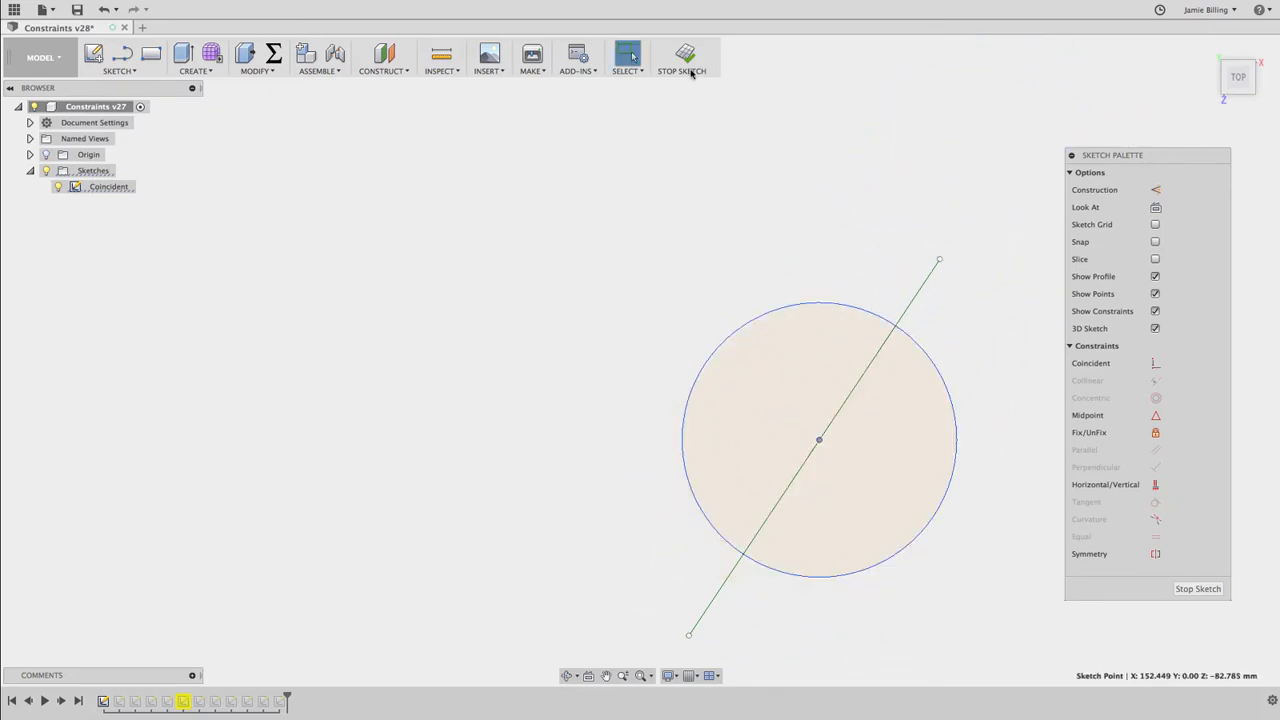
Finish the Coincident sketch and hide it, and open the Collinear sketch for editing with its geometry shown
left_click(681, 55)
left_click(58, 187)
left_click(58, 202)
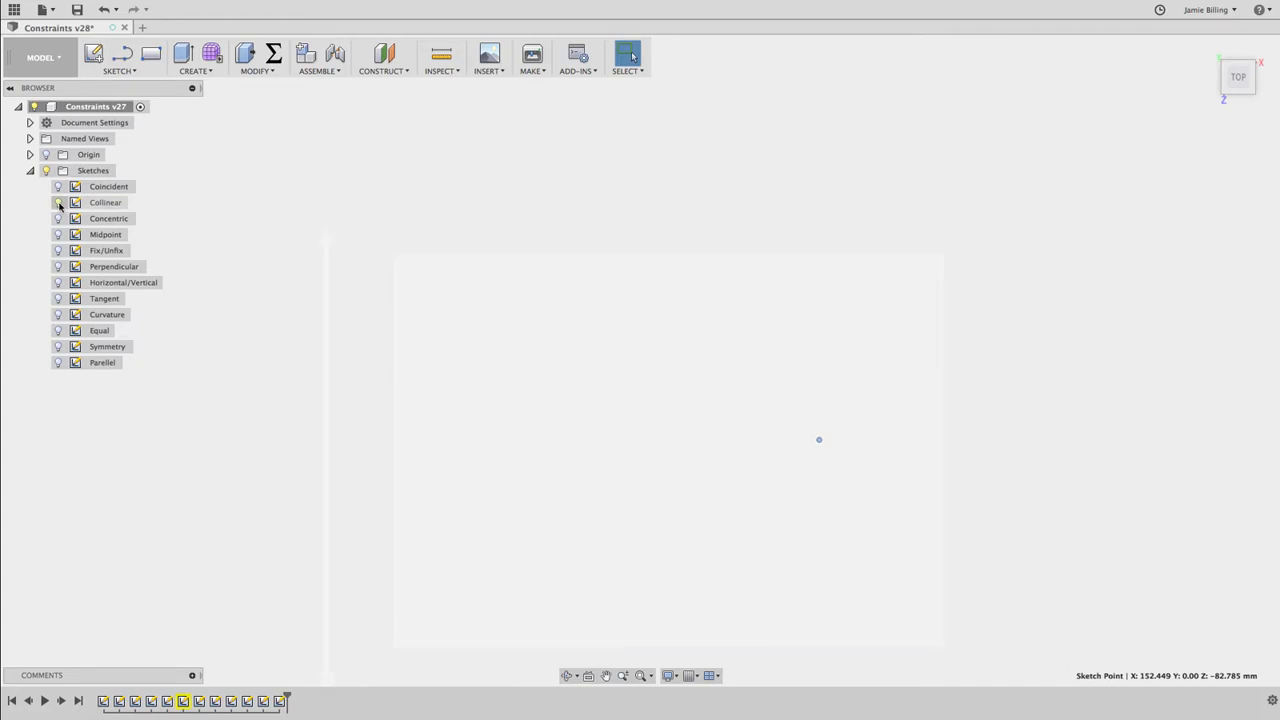
left_click(102, 203)
double_click(103, 203)
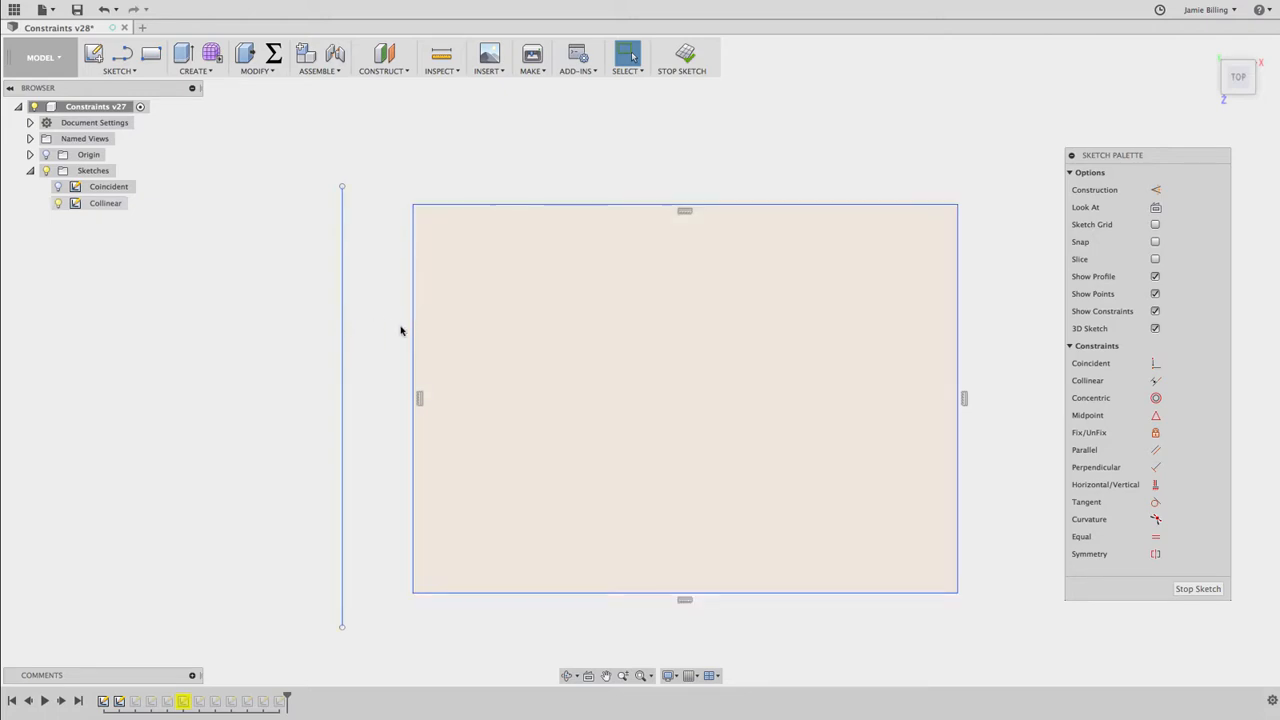
Make the separate vertical line collinear with the rectangle's left edge, and test it by moving the line's upper end and the rectangle's upper-right corner
left_click(1156, 381)
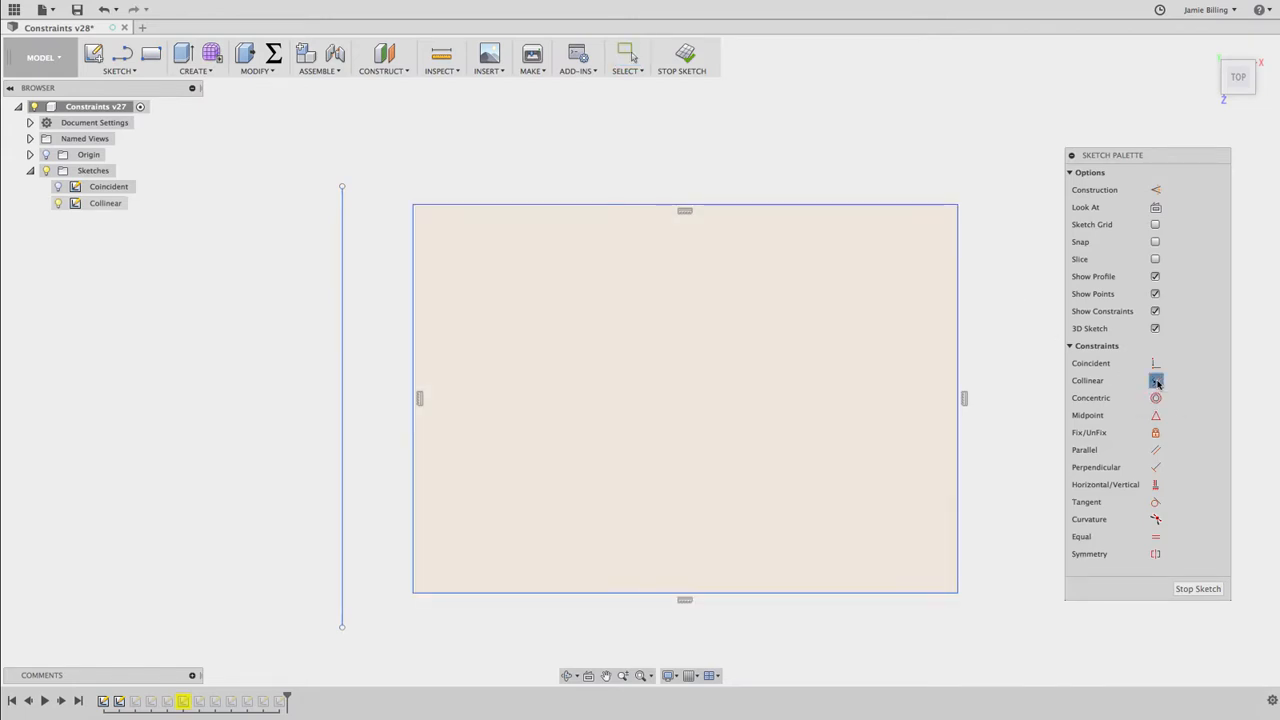
left_click(343, 357)
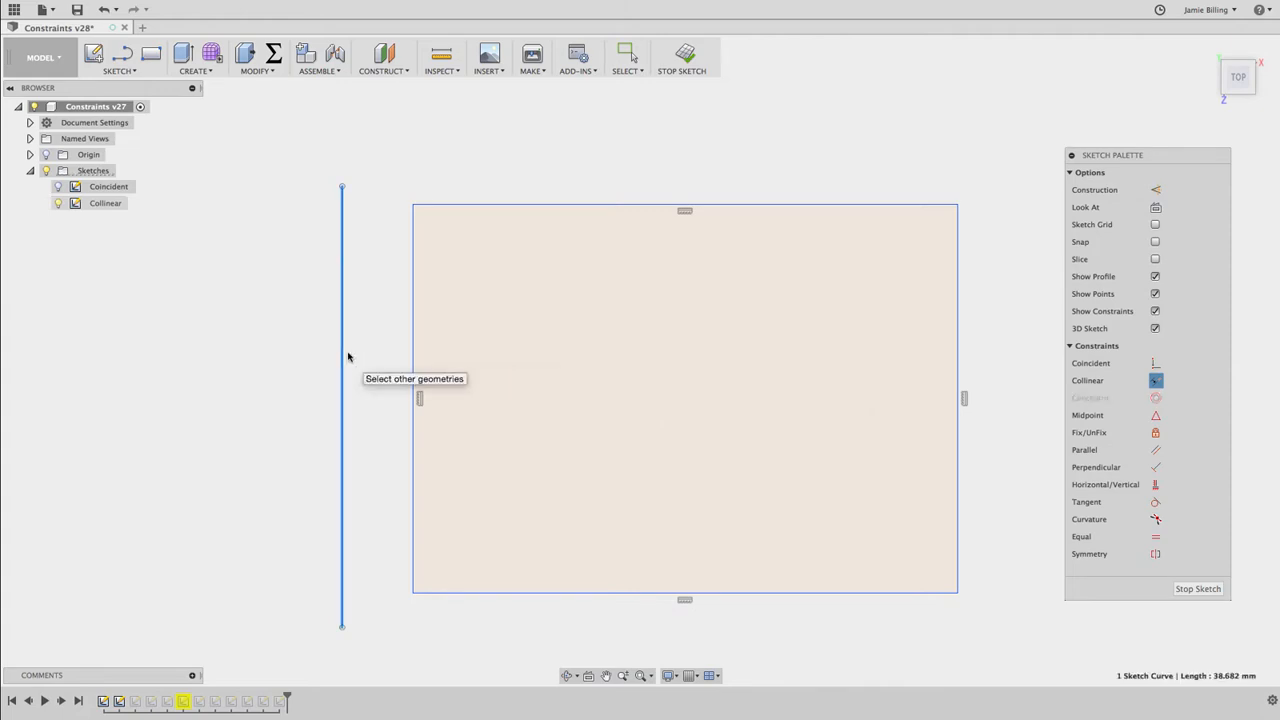
left_click(411, 348)
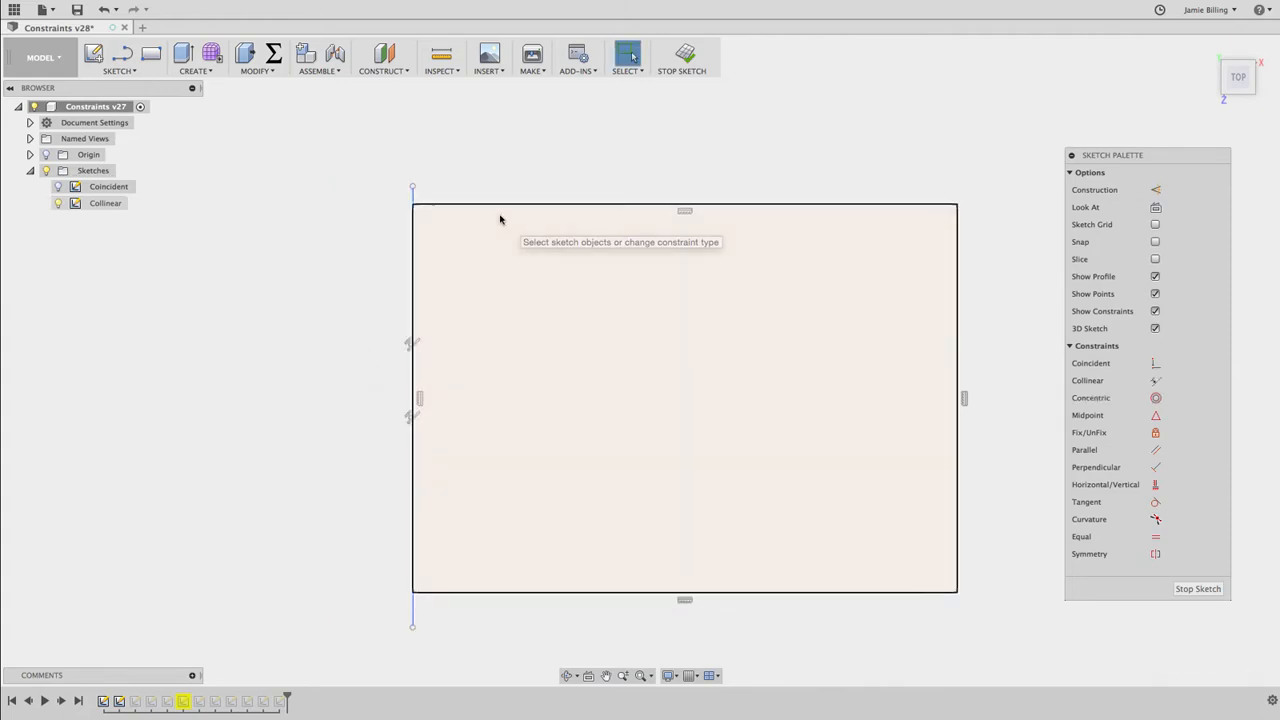
left_click_drag(412, 188, 312, 161)
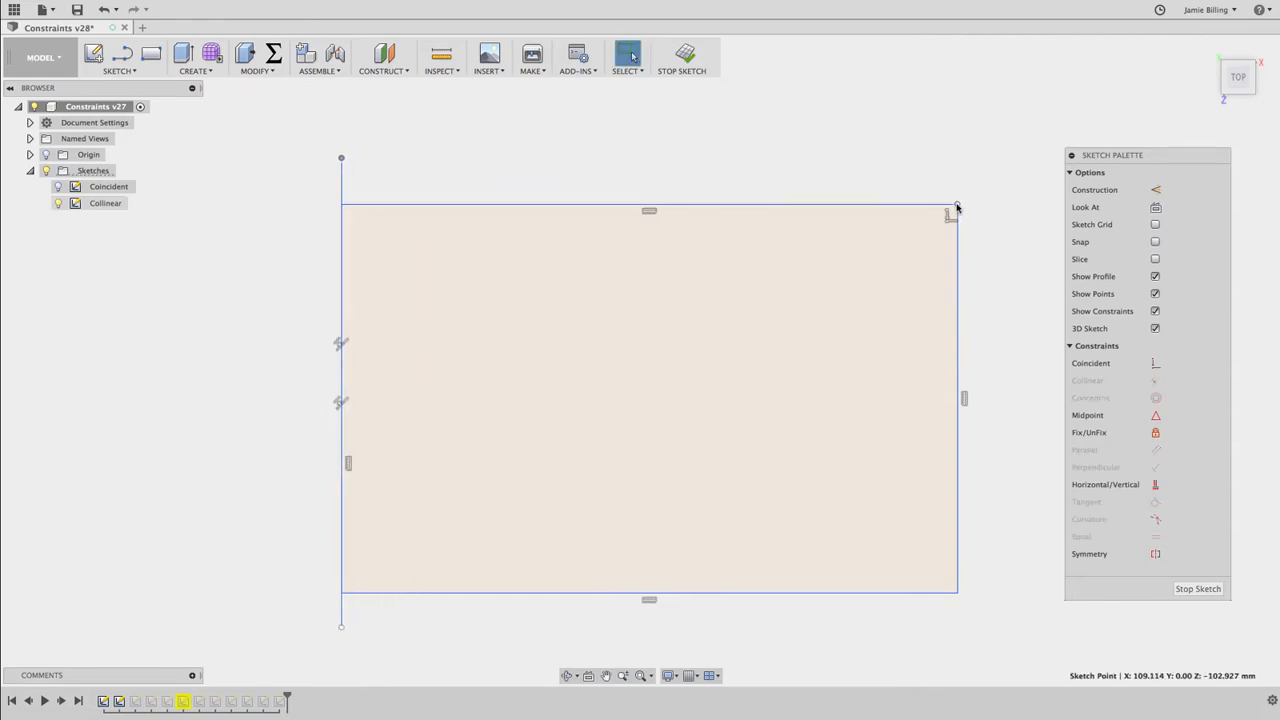
mouse_move(956, 207)
left_mouse_down()
mouse_move(737, 289)
mouse_move(826, 177)
mouse_move(957, 229)
mouse_move(975, 216)
left_mouse_up()
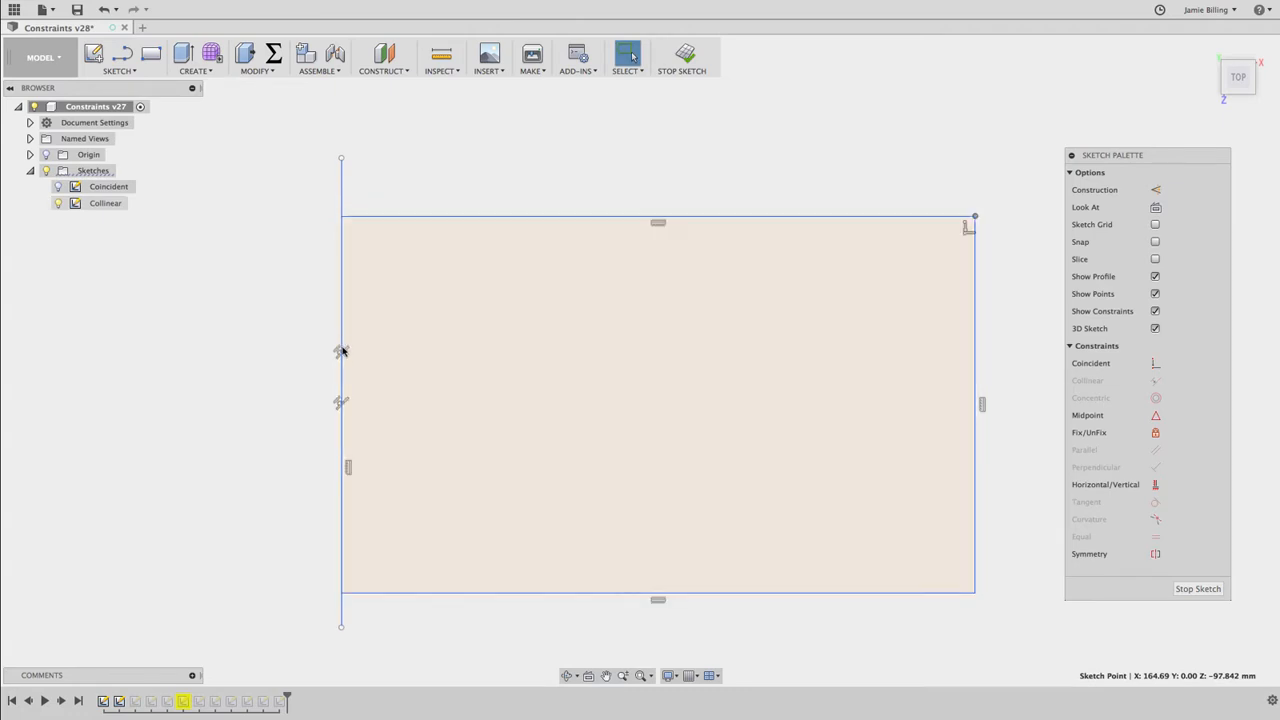
Switch from the Collinear sketch to editing the Concentric sketch, and make the small circle concentric with the large arc
left_click(685, 55)
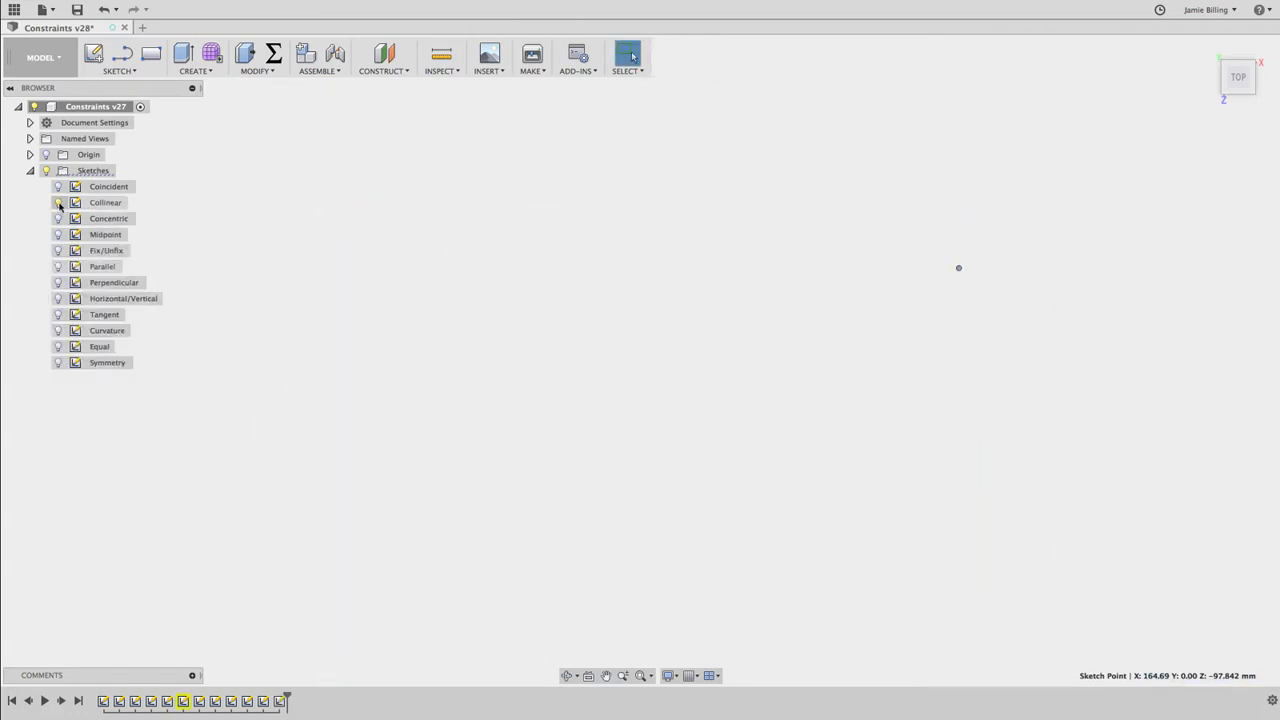
double_click(106, 218)
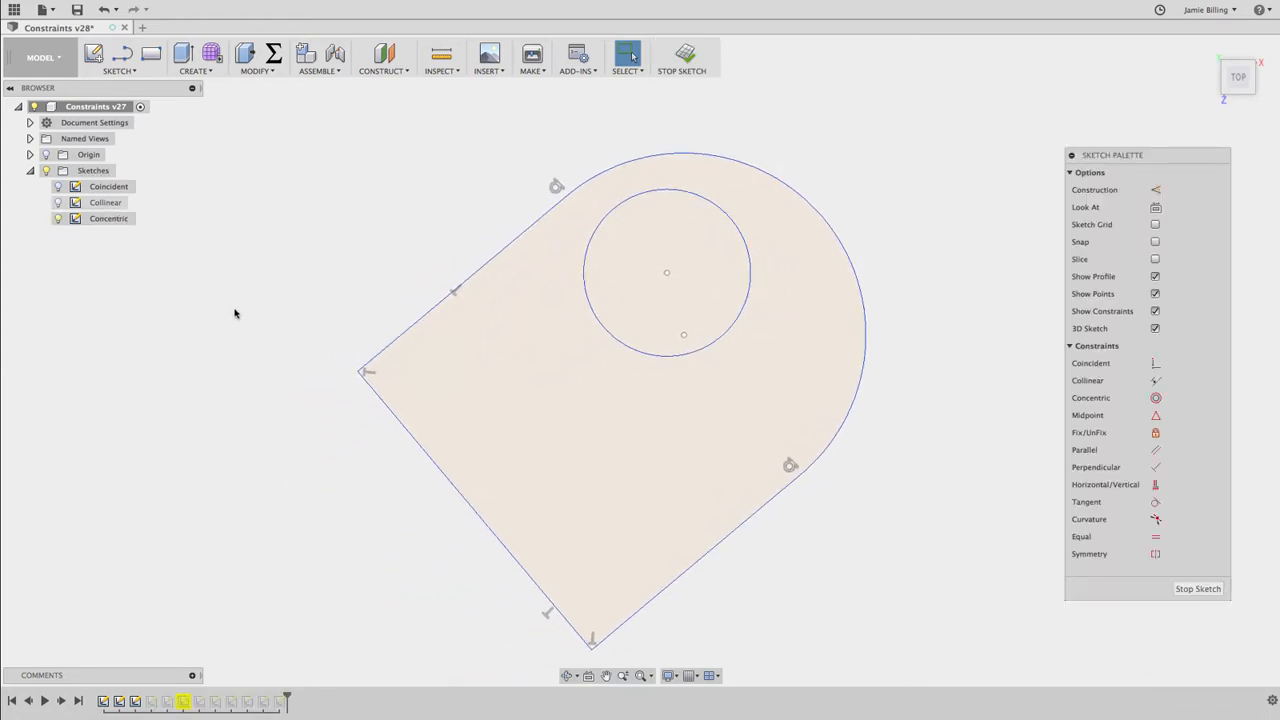
left_click(1156, 399)
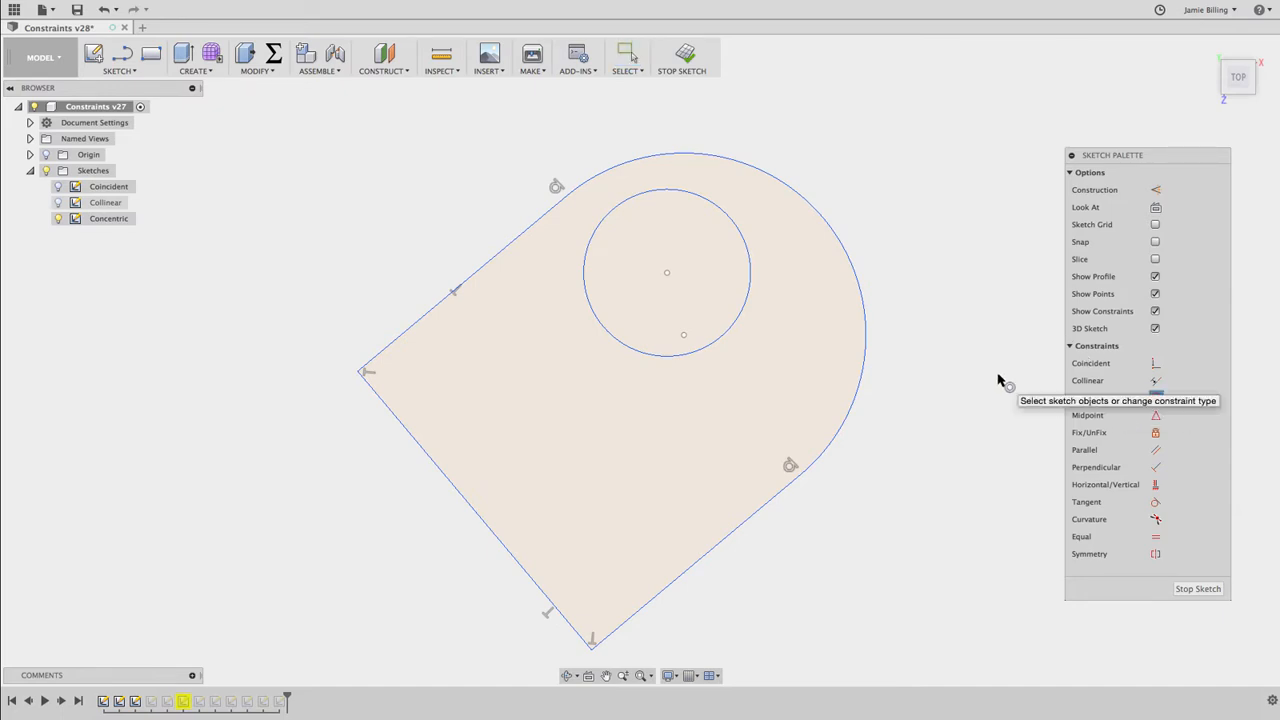
left_click(750, 260)
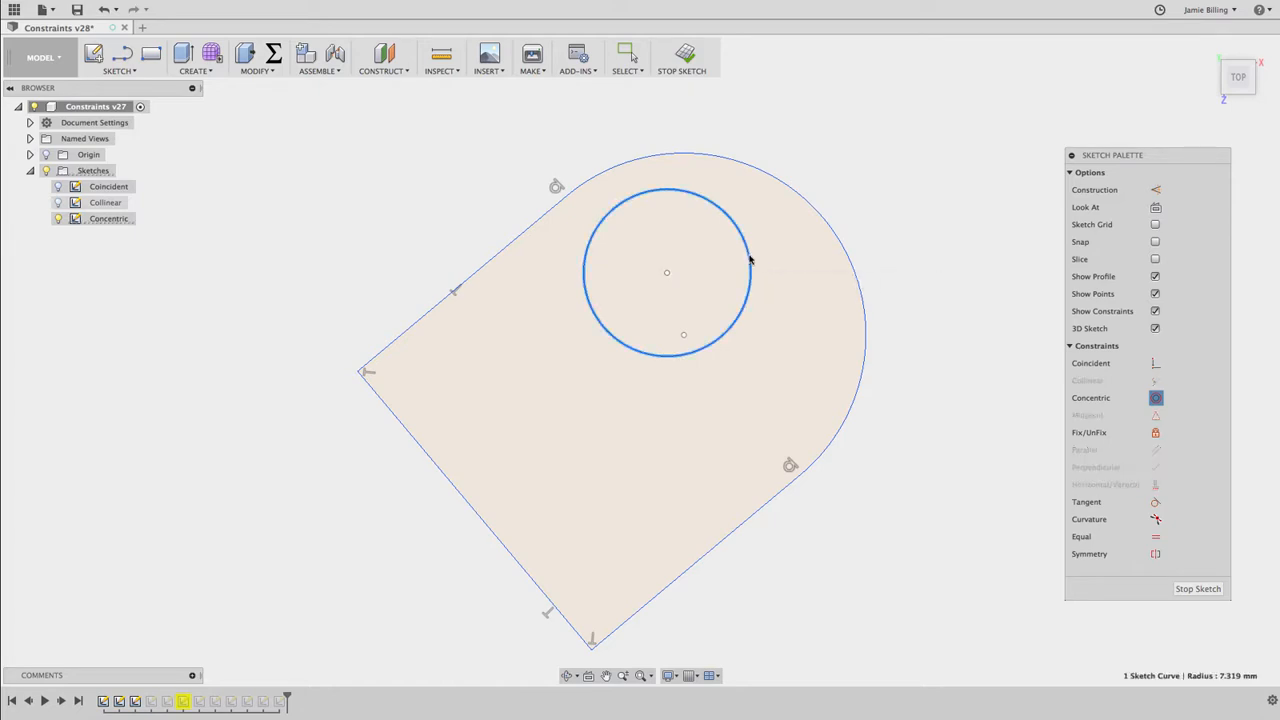
left_click(851, 270)
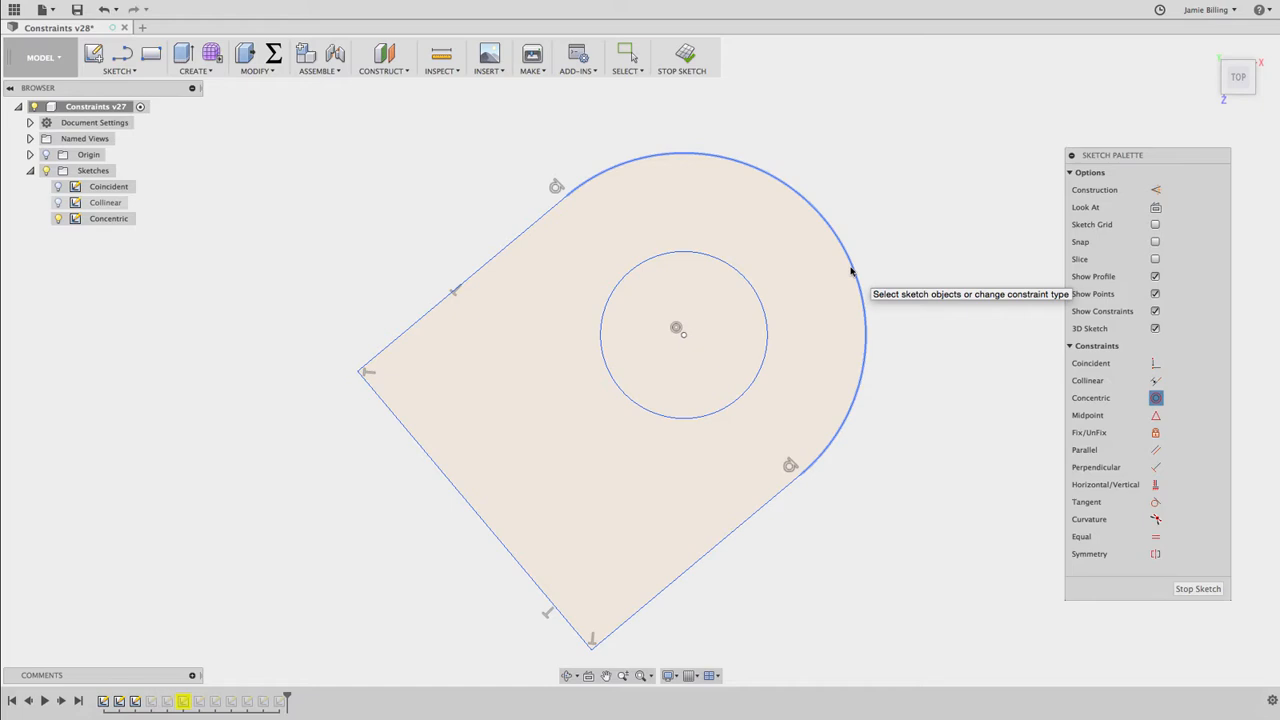
key("Escape")
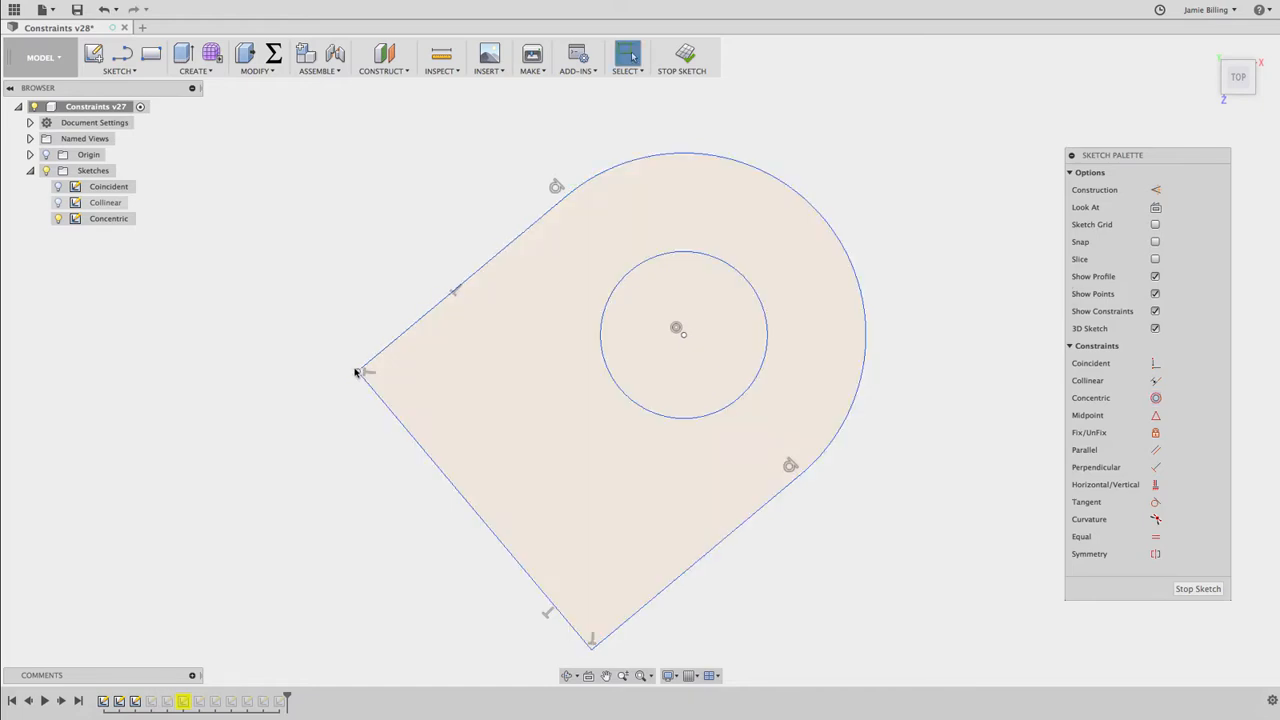
Test the concentric constraint by moving the profile's left corner, resizing the inner circle and resizing the outer arc to a radius of about 16.6 mm
mouse_move(357, 369)
left_mouse_down()
mouse_move(429, 331)
mouse_move(337, 397)
mouse_move(403, 351)
mouse_move(354, 362)
left_mouse_up()
left_click(722, 284)
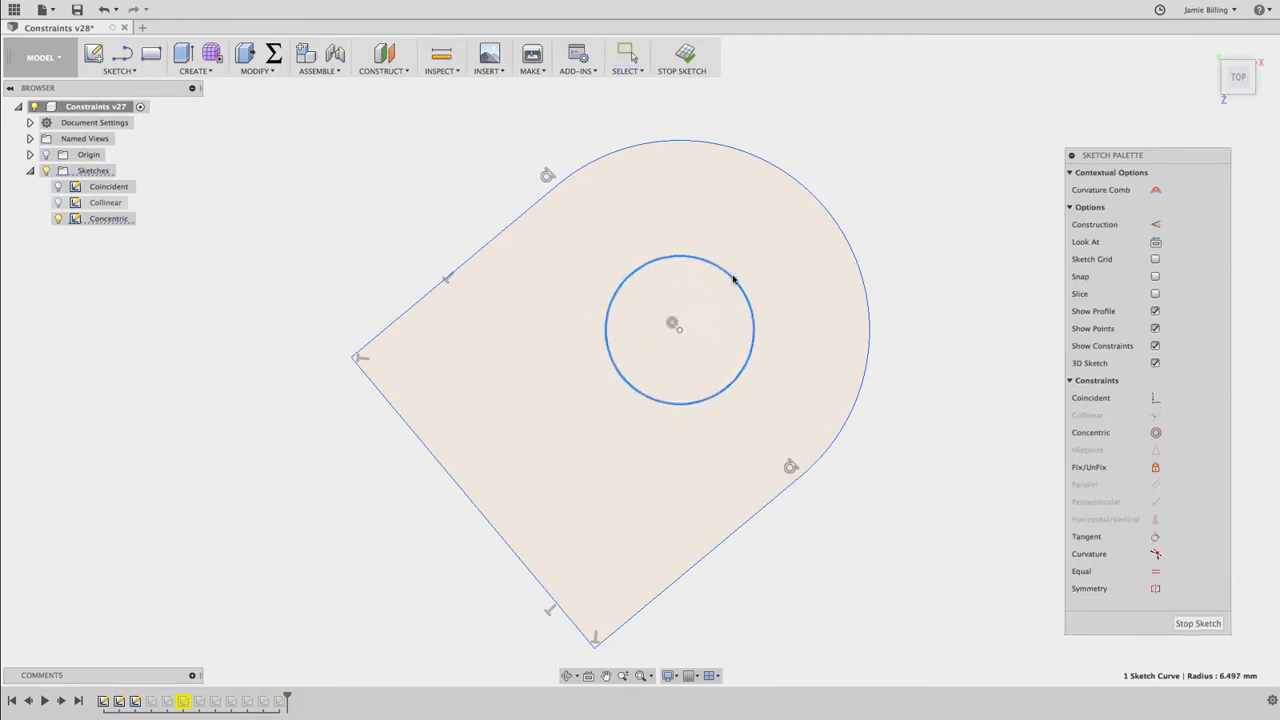
mouse_move(823, 214)
left_mouse_down()
mouse_move(782, 247)
mouse_move(827, 198)
left_mouse_up()
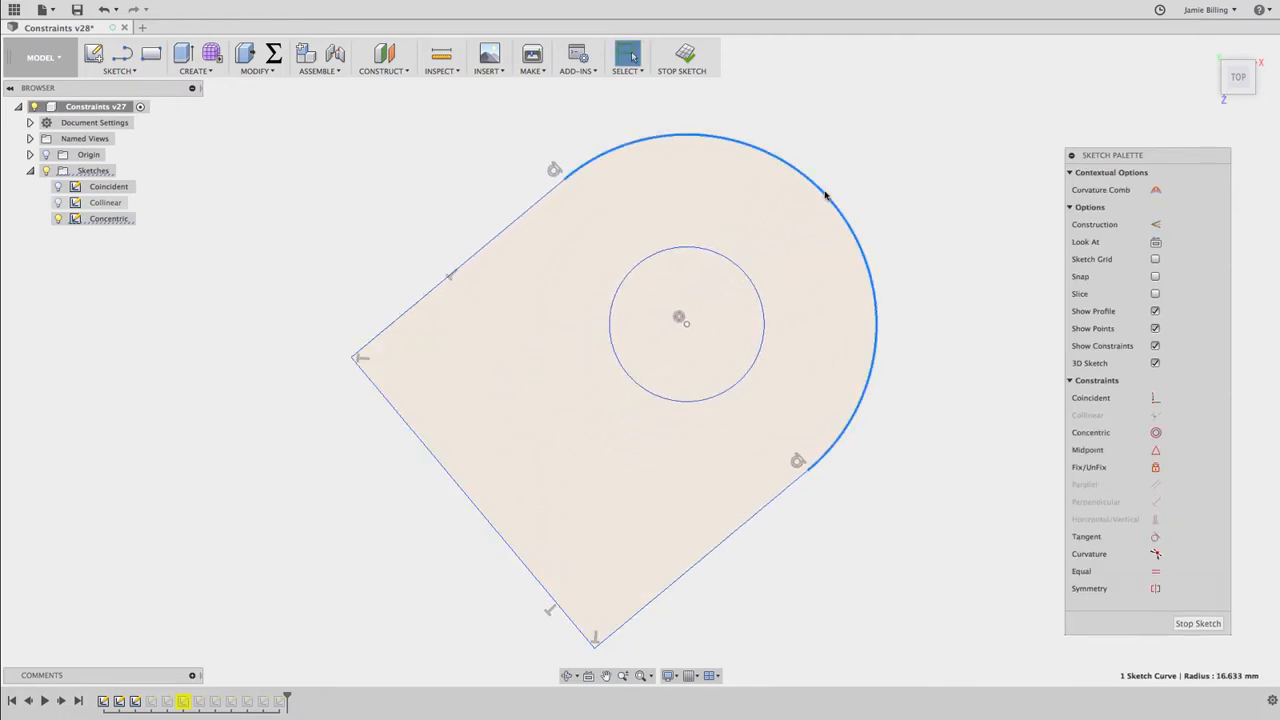
Finish the Concentric sketch and hide it, and open the Midpoint sketch for editing with its geometry shown
left_click(687, 62)
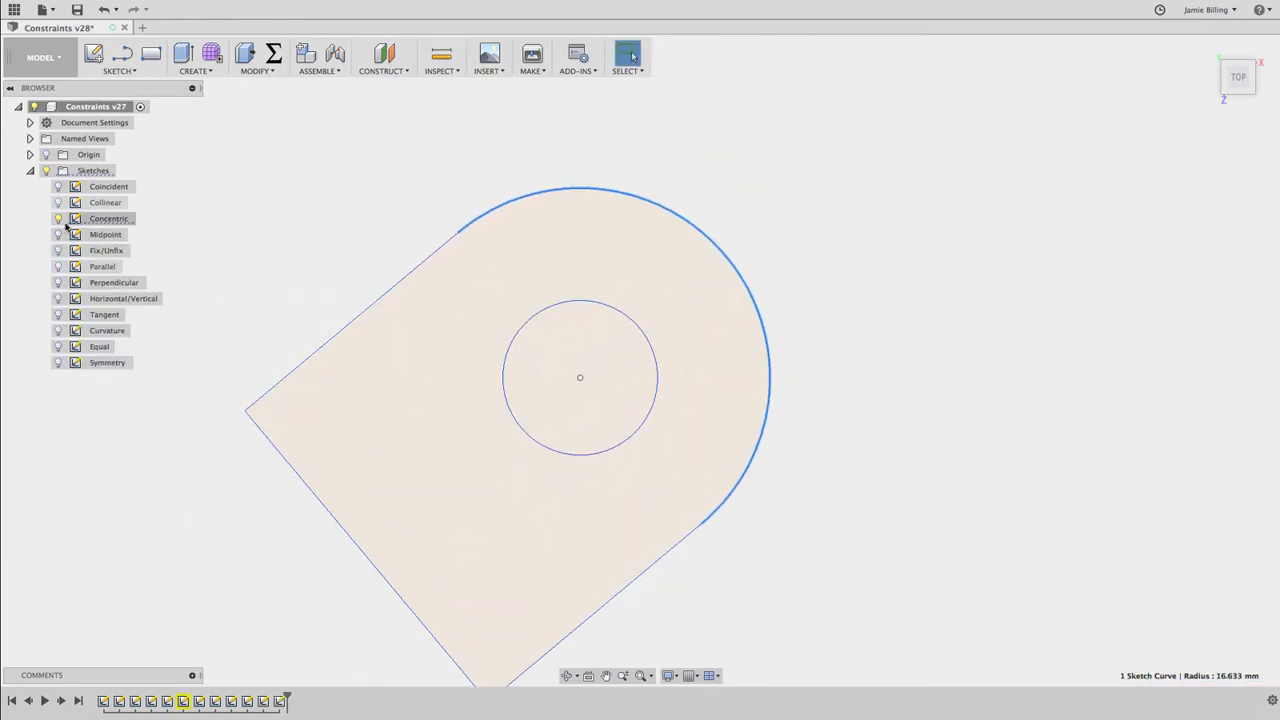
left_click(58, 218)
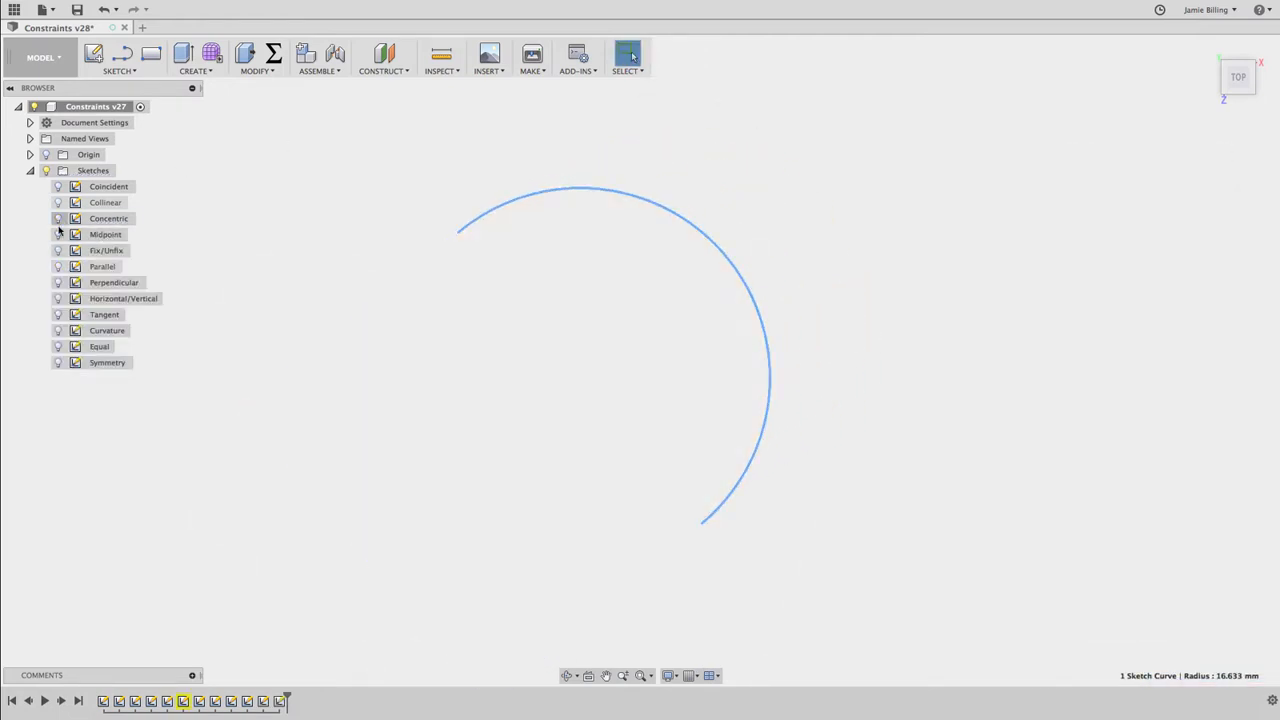
left_click(58, 234)
double_click(100, 234)
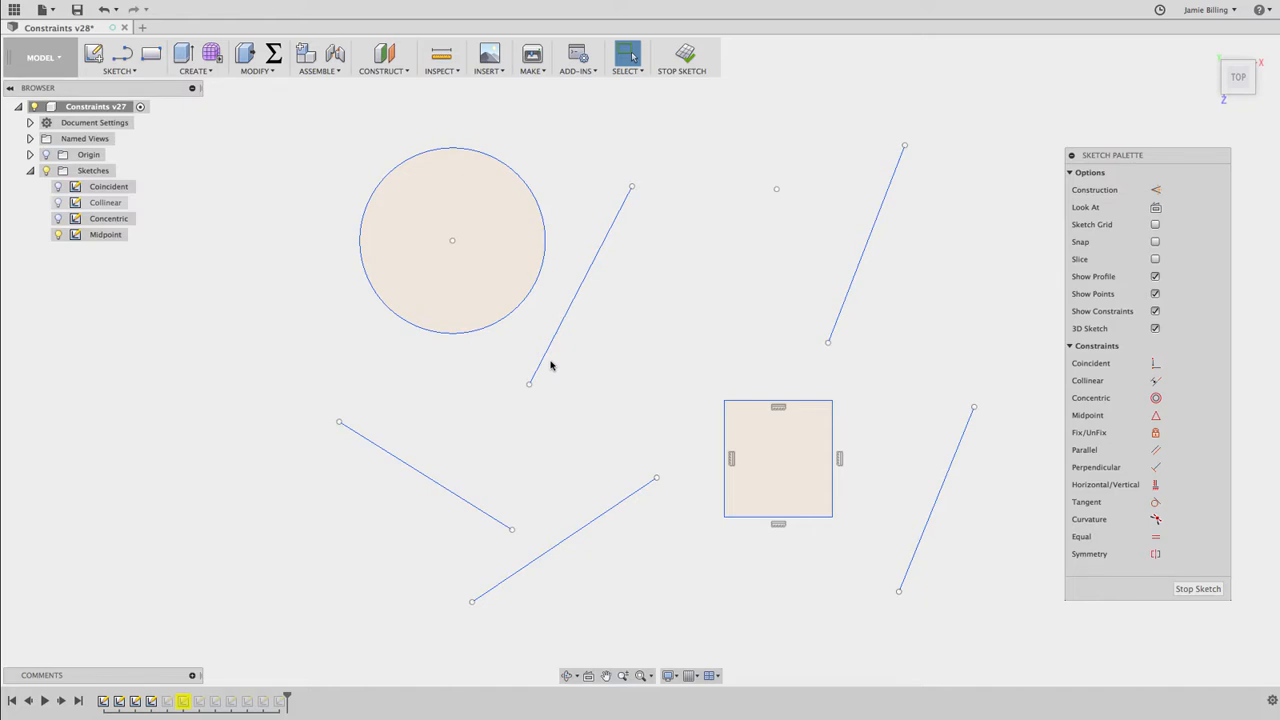
Constrain the circle's center to the midpoint of the adjacent slanted line, and test it by resizing the circle and moving the line's upper end
left_click(1156, 416)
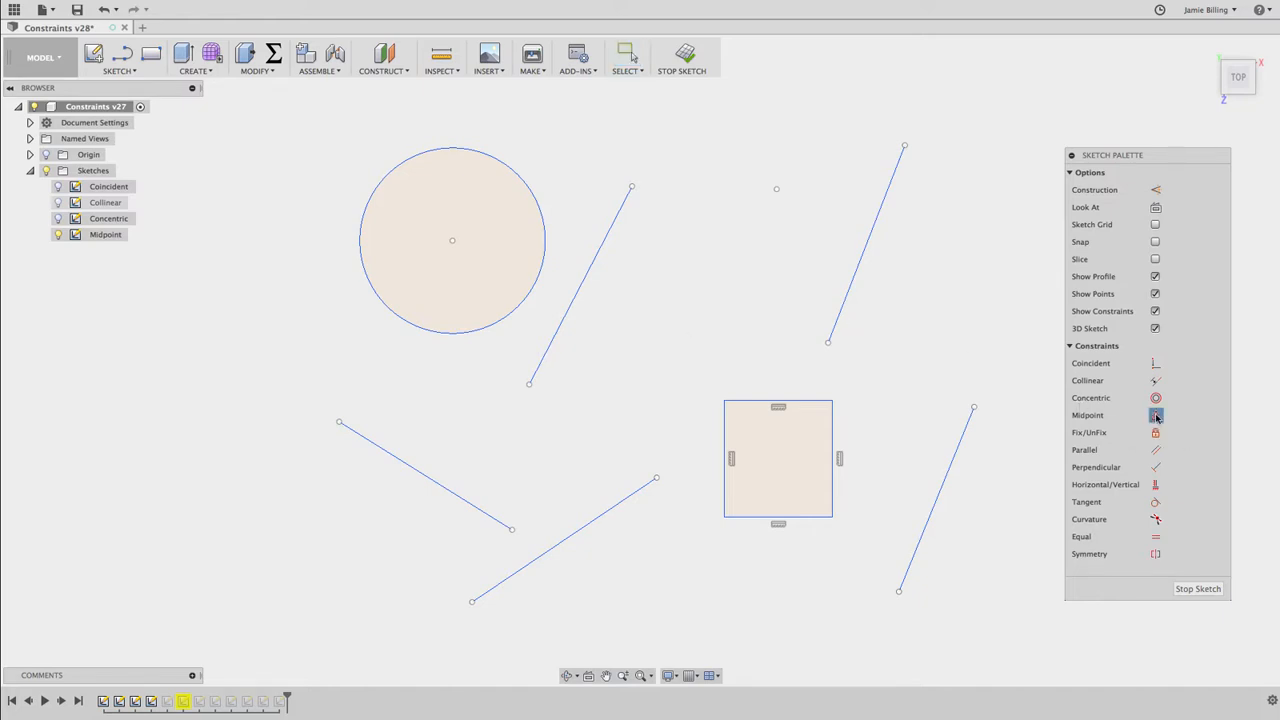
left_click(451, 241)
left_click(577, 290)
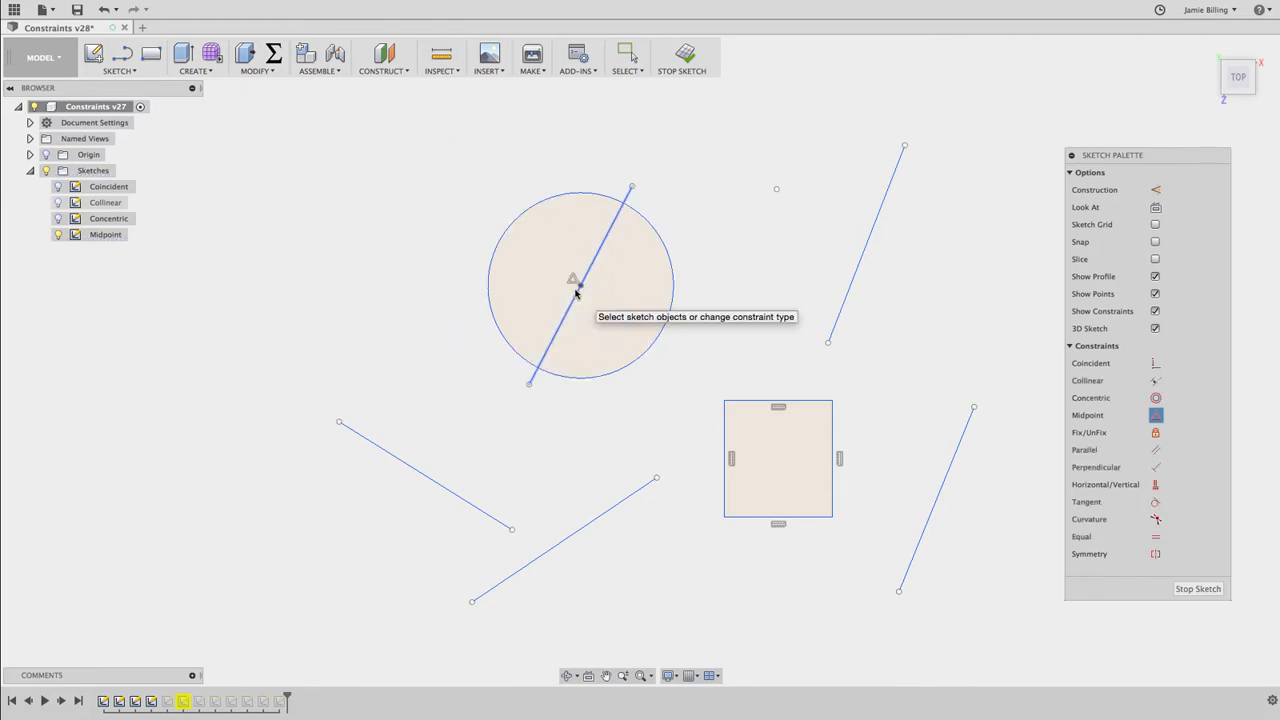
key("Escape")
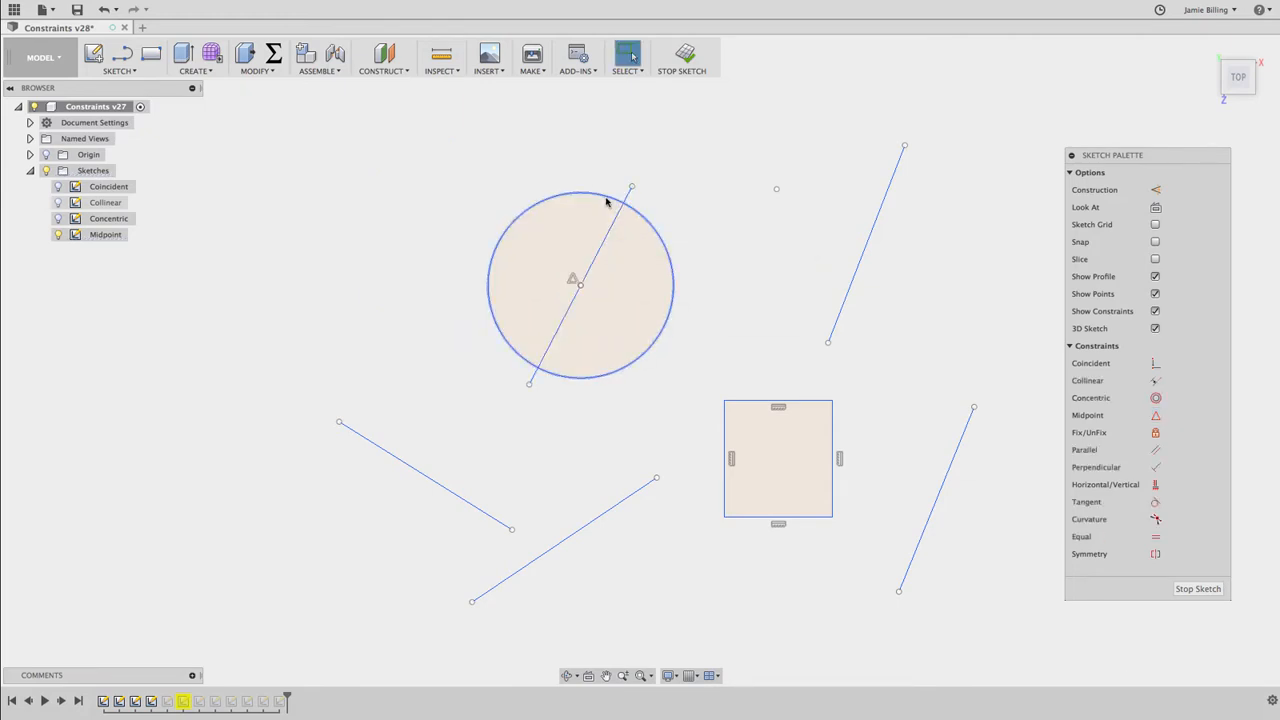
left_click_drag(605, 201, 517, 171)
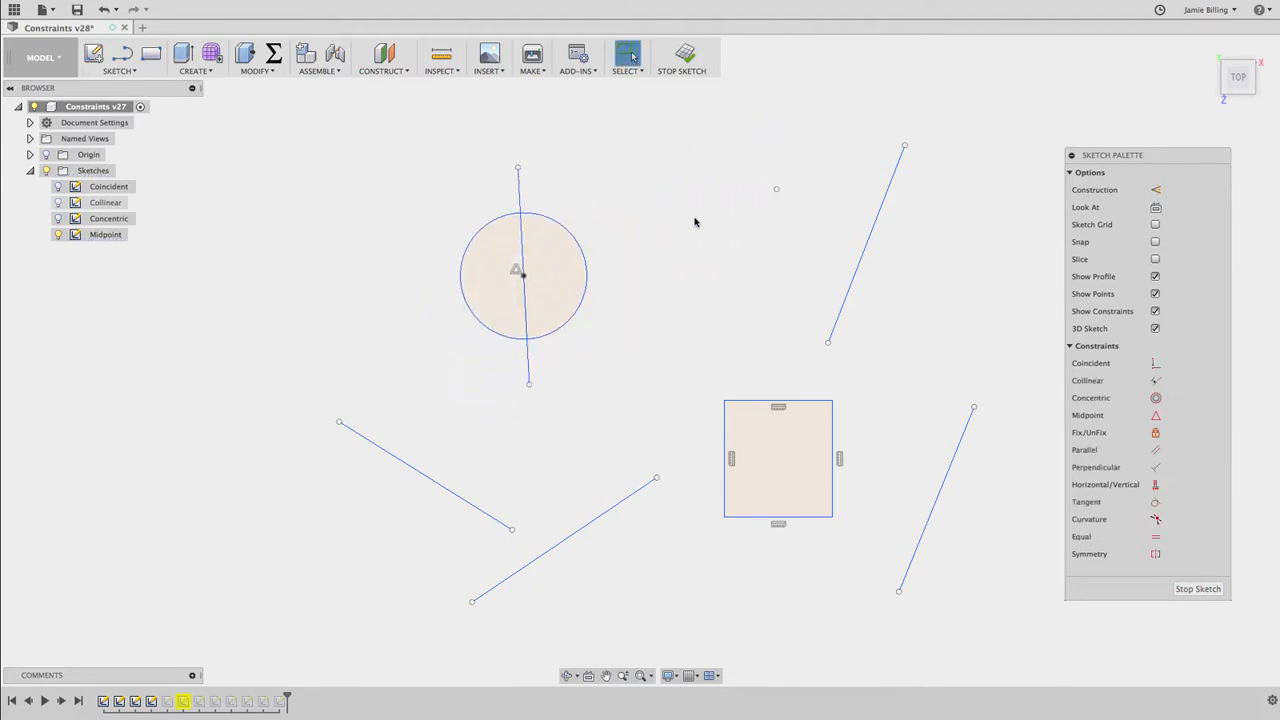
Constrain the lone sketch point to the midpoint of the upper-right slanted line, and move the line's lower end to test it
left_click(1156, 415)
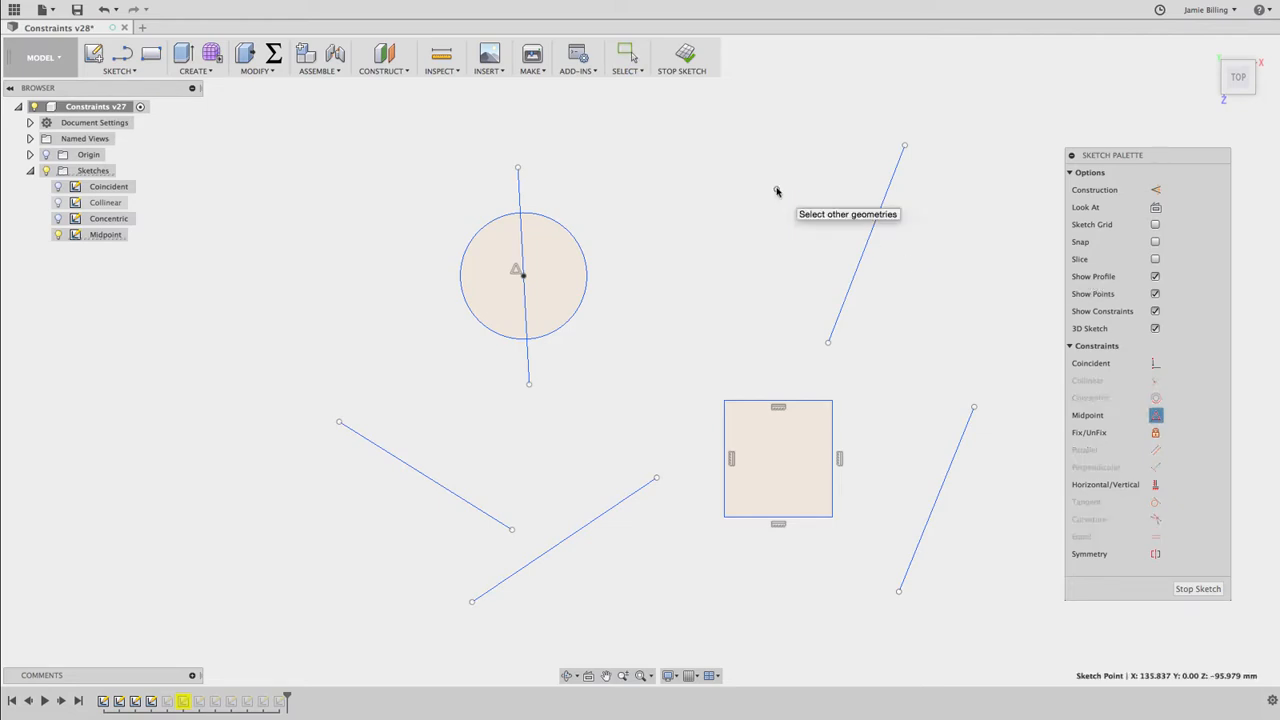
left_click(866, 243)
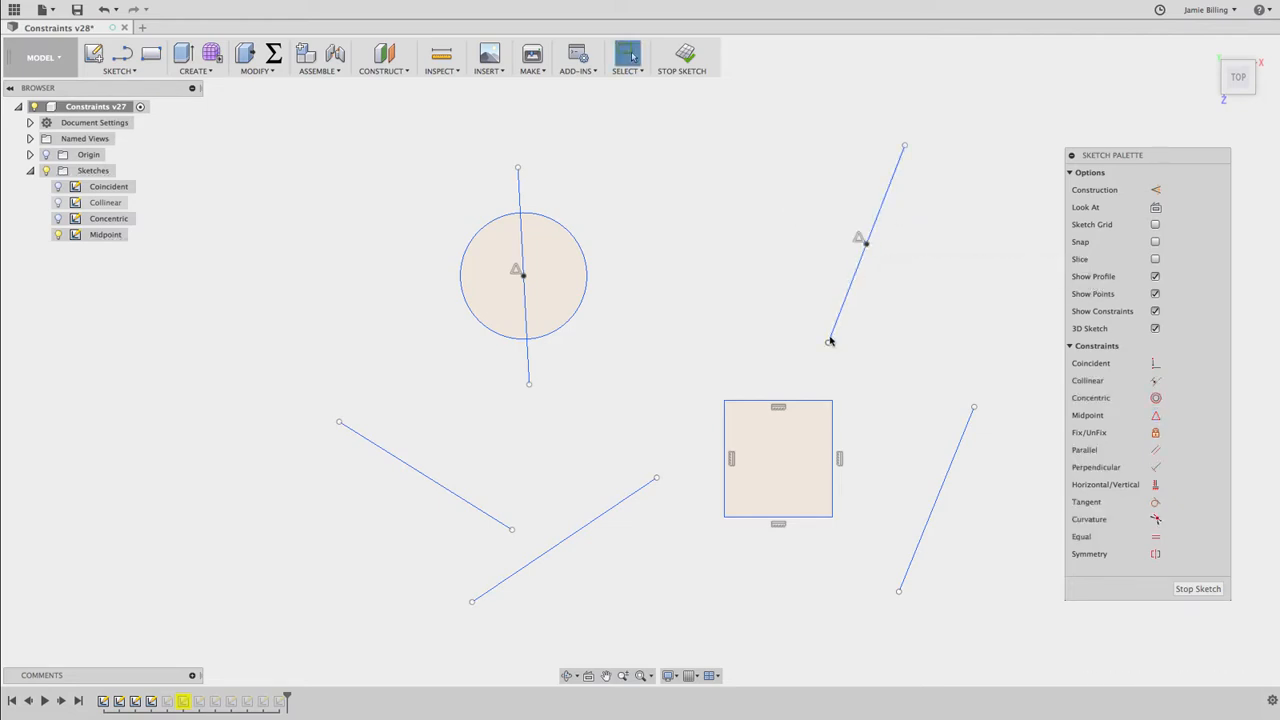
left_click_drag(828, 342, 794, 320)
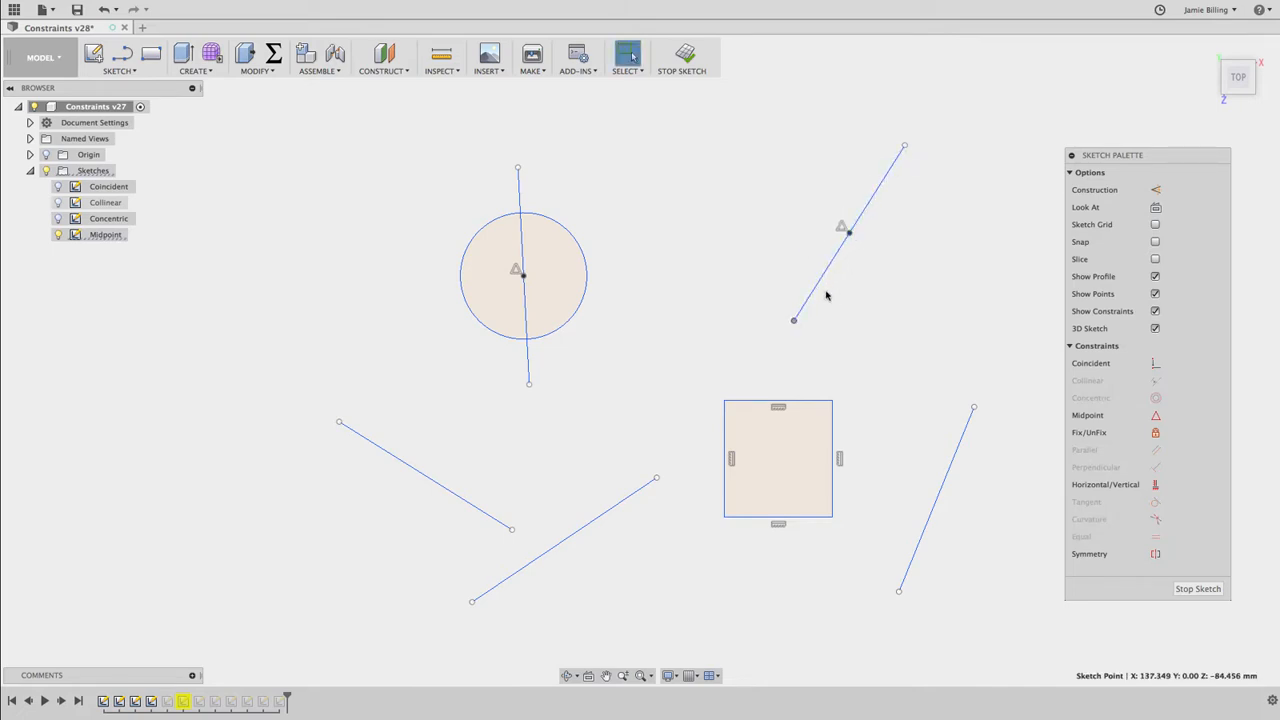
Constrain the lower-left line's right endpoint to the midpoint of the neighboring slanted line, and move its free end to test it
left_click(943, 309)
left_click(1155, 415)
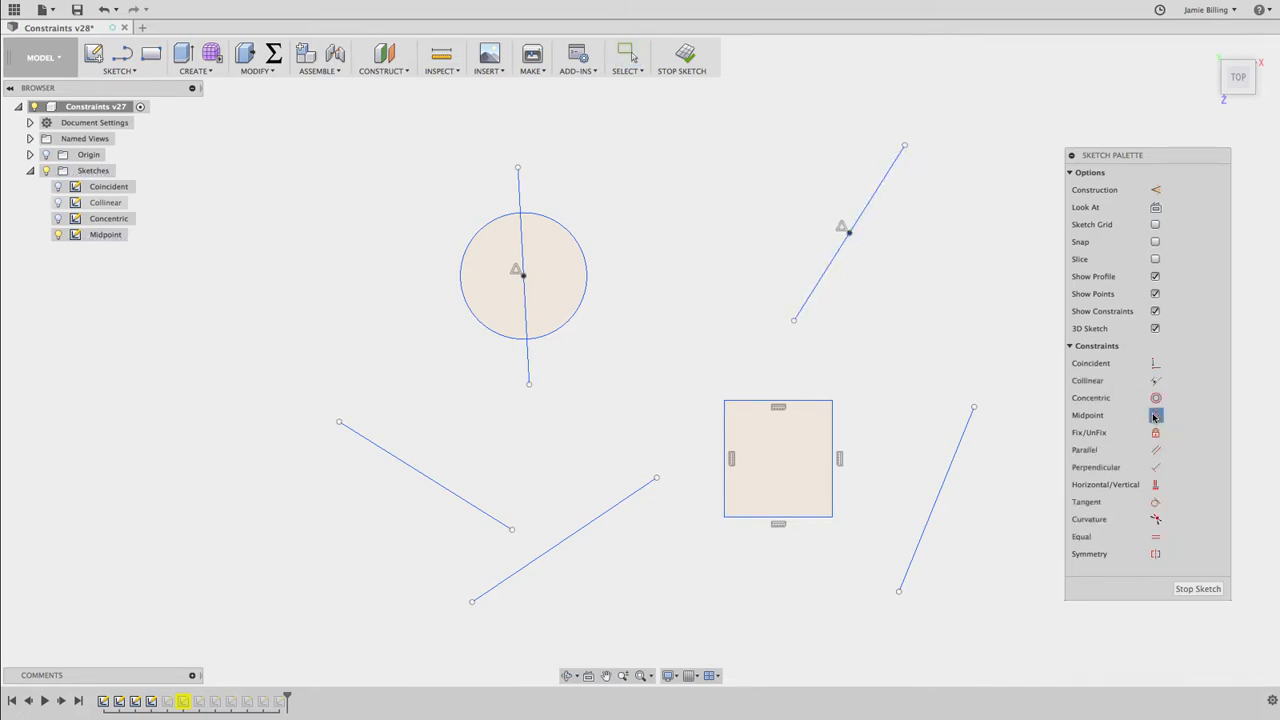
left_click(512, 529)
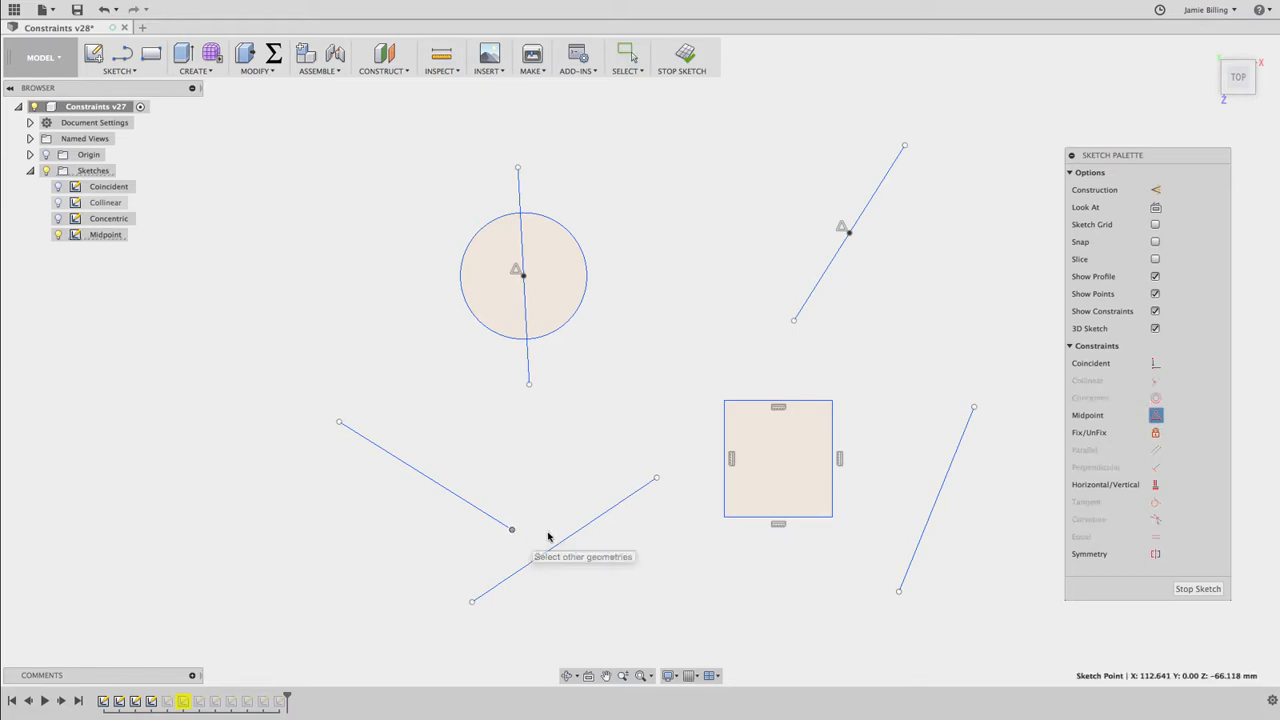
left_click(565, 542)
key("Escape")
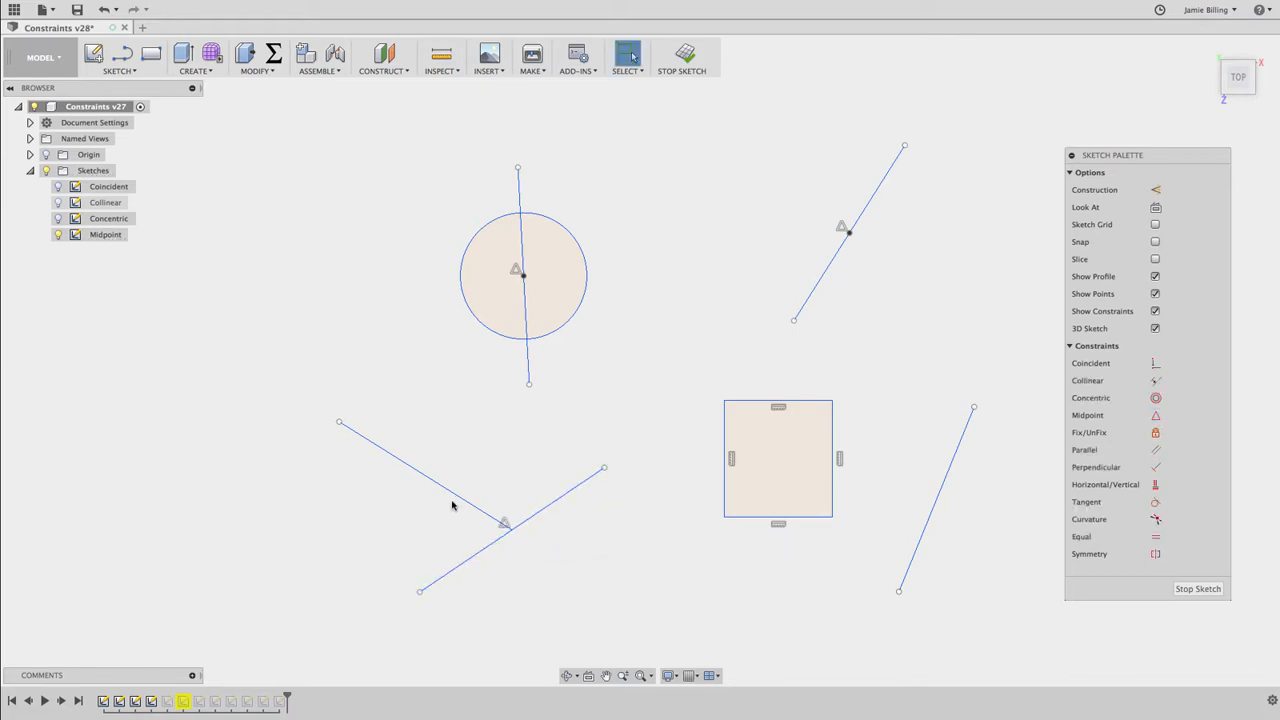
mouse_move(338, 424)
left_mouse_down()
mouse_move(460, 374)
mouse_move(337, 434)
mouse_move(417, 366)
mouse_move(353, 441)
left_mouse_up()
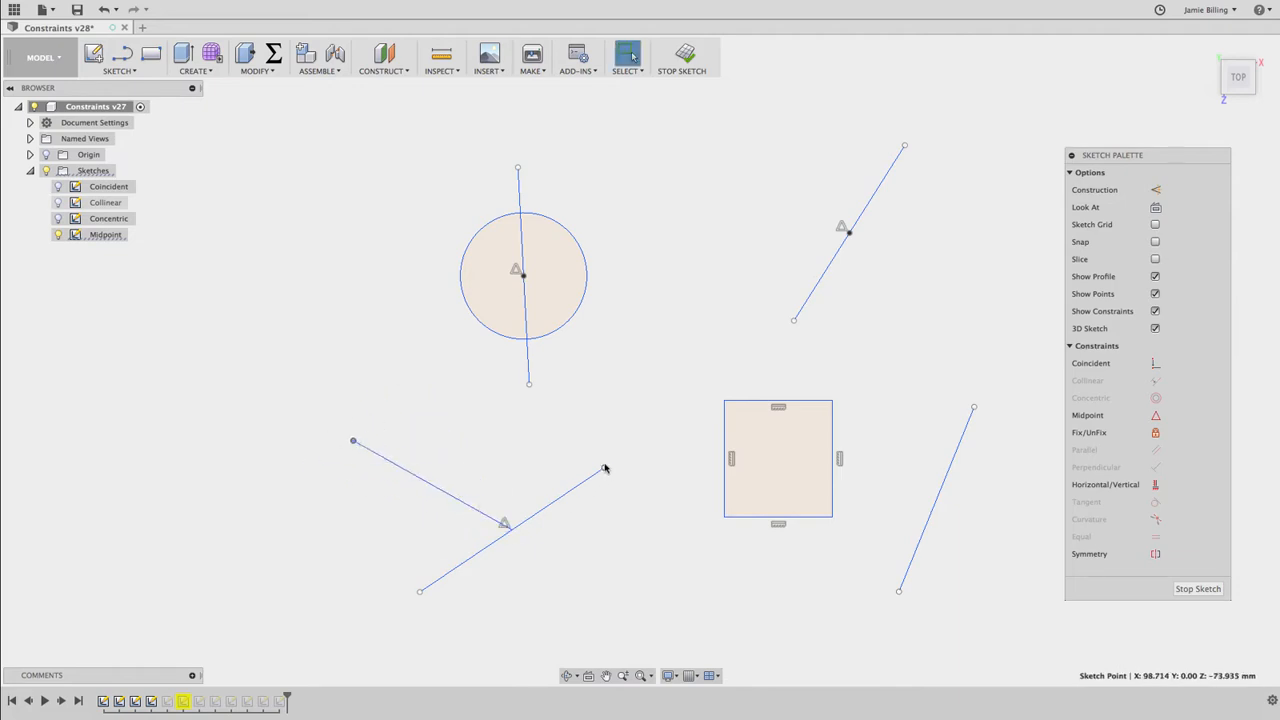
Move the upper end of the lower-left pair's rising line to test its midpoint constraint
left_click_drag(604, 468, 574, 461)
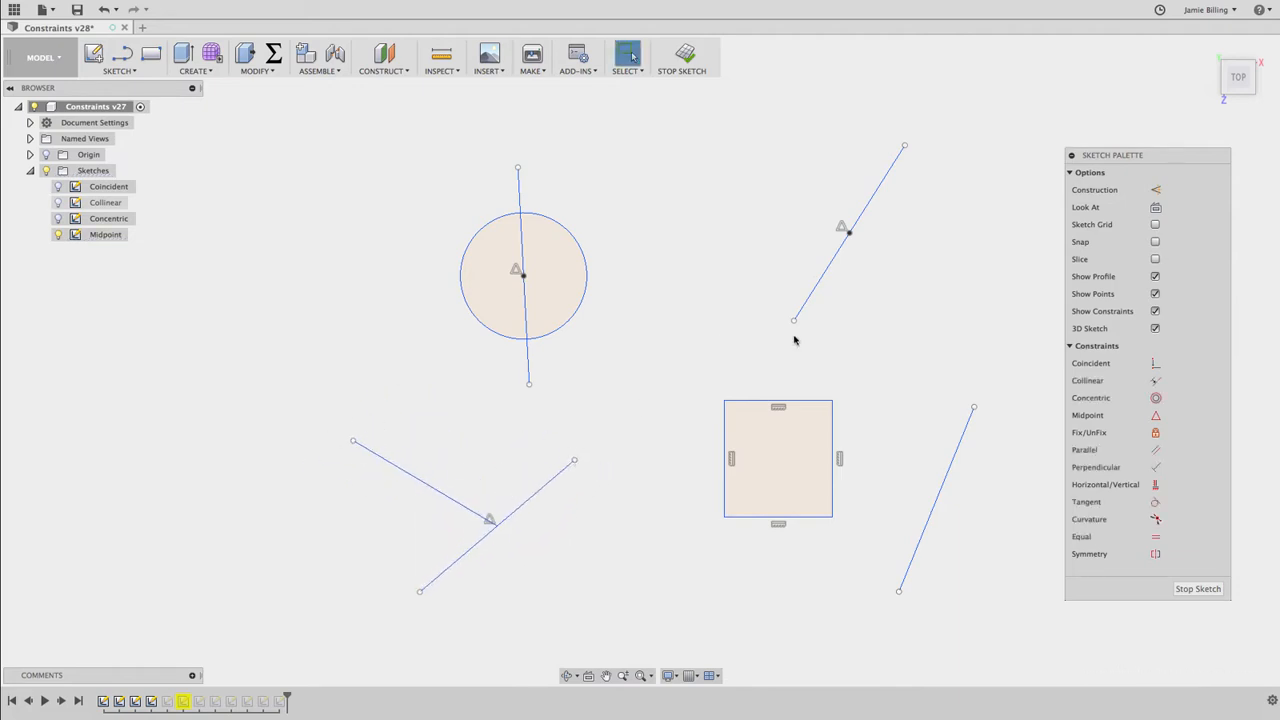
Constrain the square's right edge and the adjacent slanted line to share midpoints, and test by moving the square's upper-left corner and the line's upper end
left_click(1157, 416)
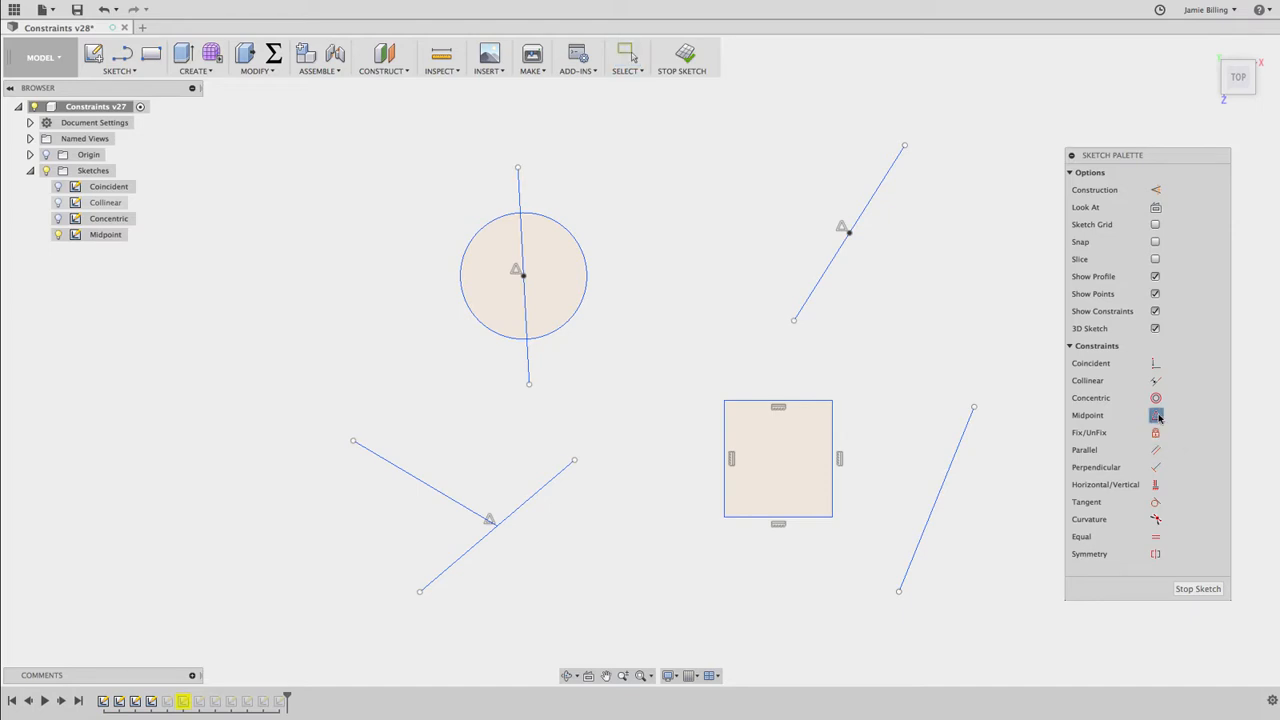
left_click(832, 483)
left_click(941, 488)
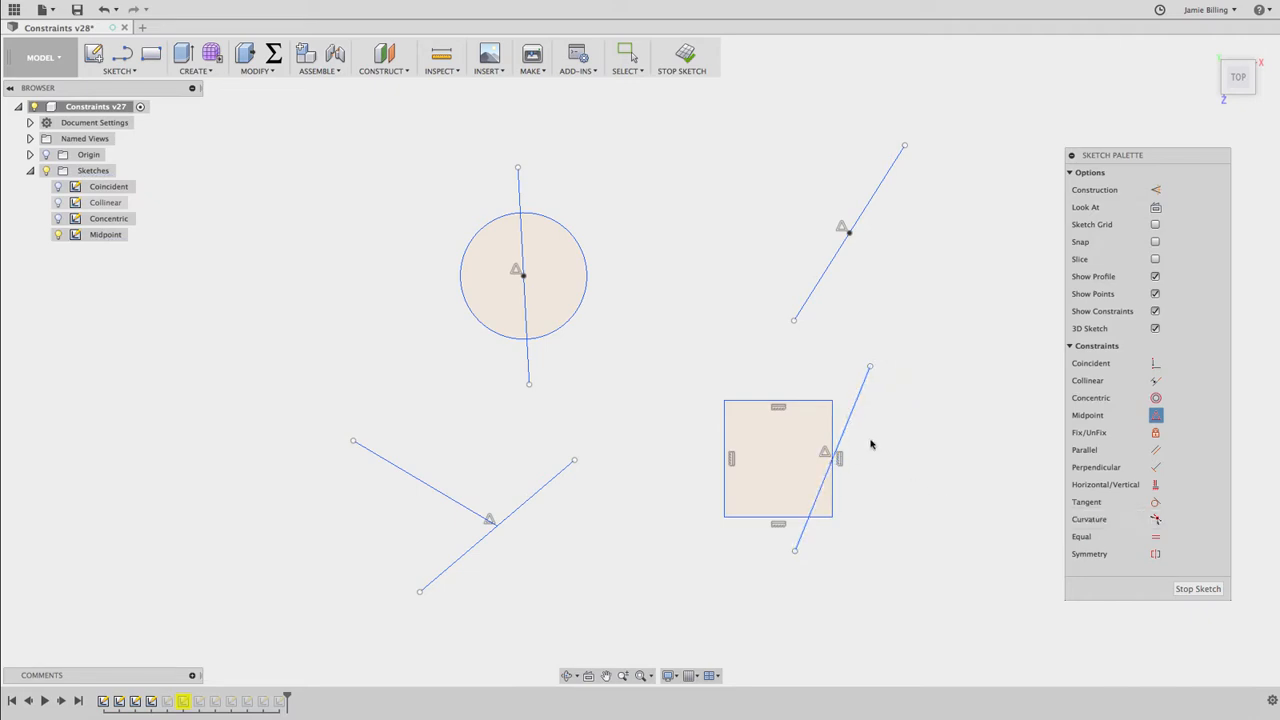
key("Escape")
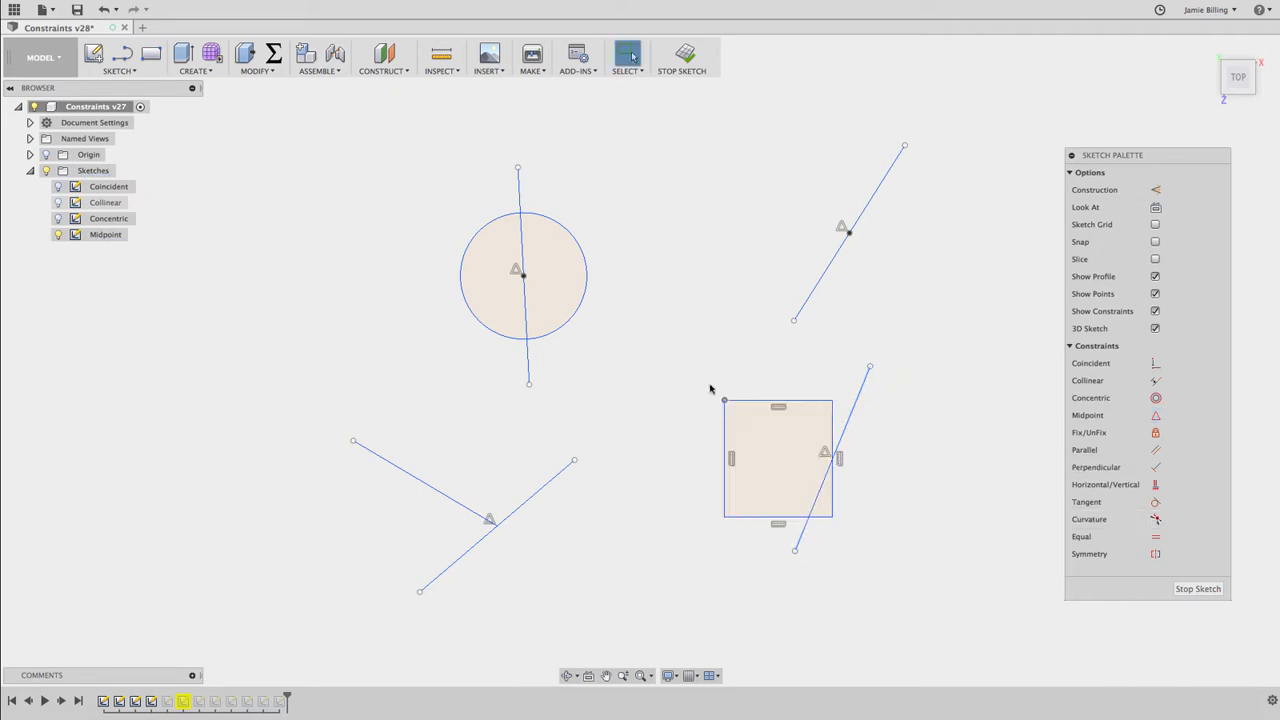
left_click_drag(724, 400, 671, 357)
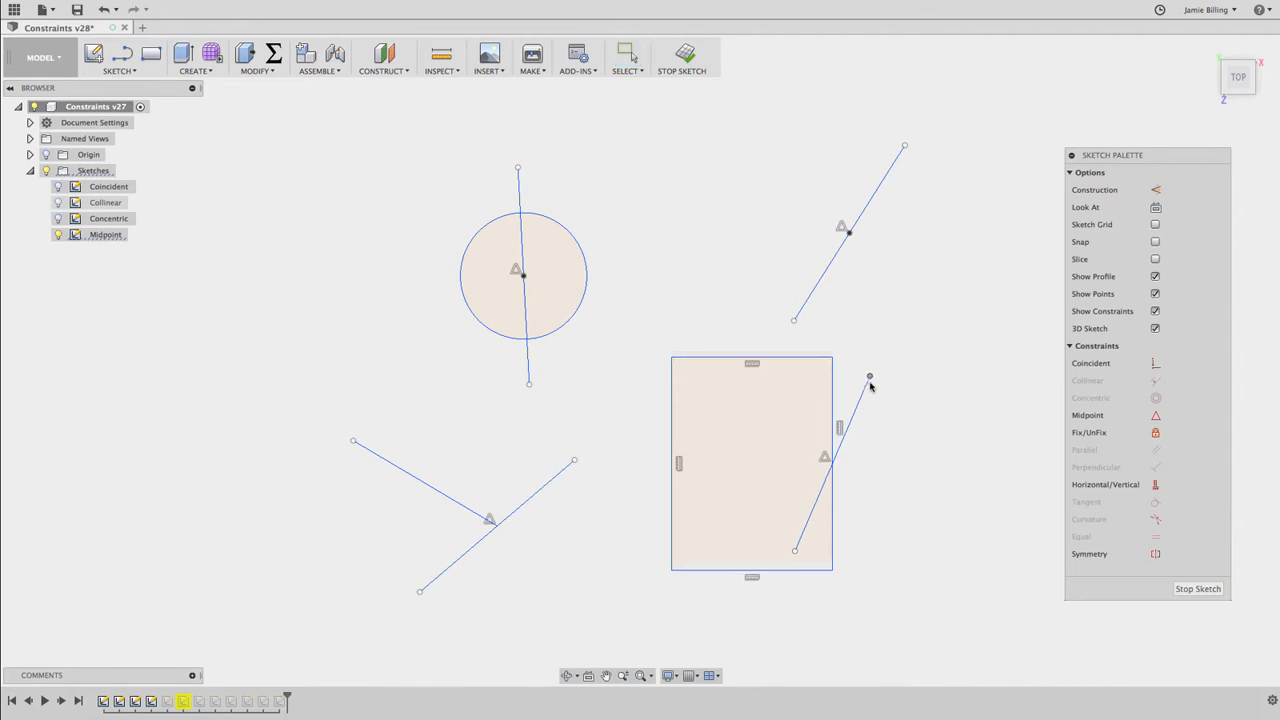
left_click_drag(869, 378, 895, 353)
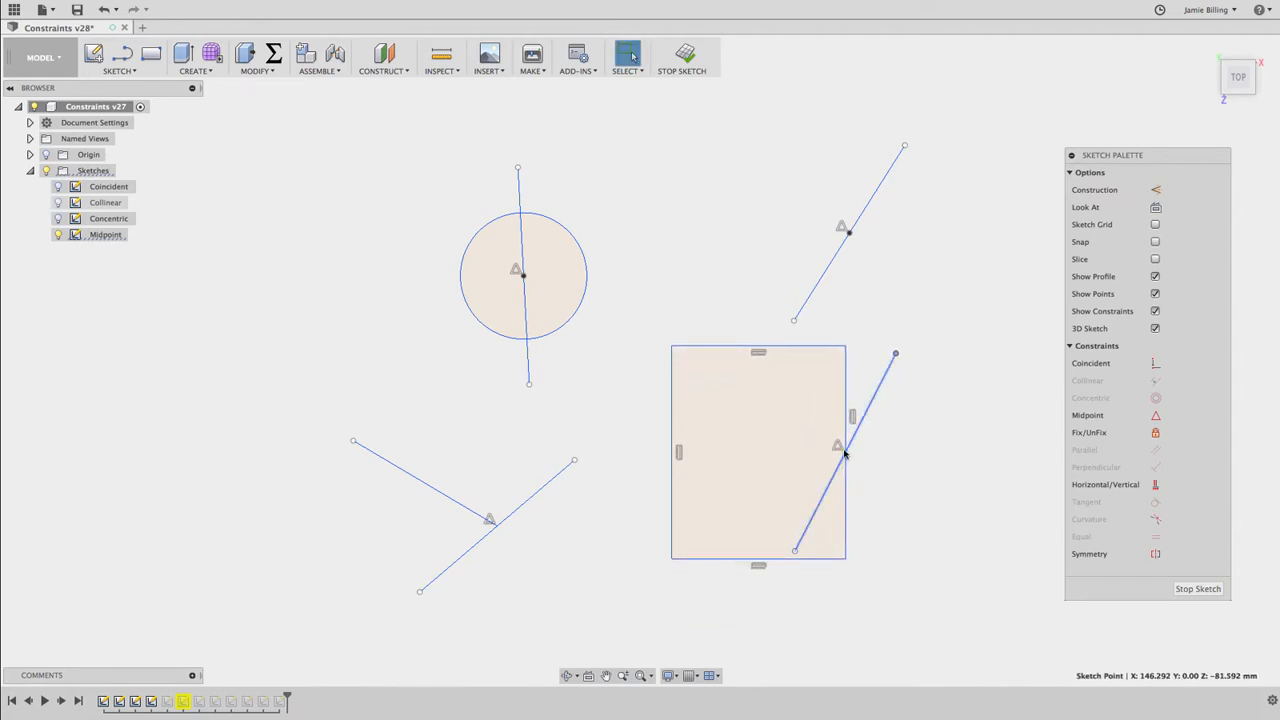
Finish the Midpoint sketch and hide it, and open the Fix/Unfix sketch for editing with its geometry shown
left_click(686, 54)
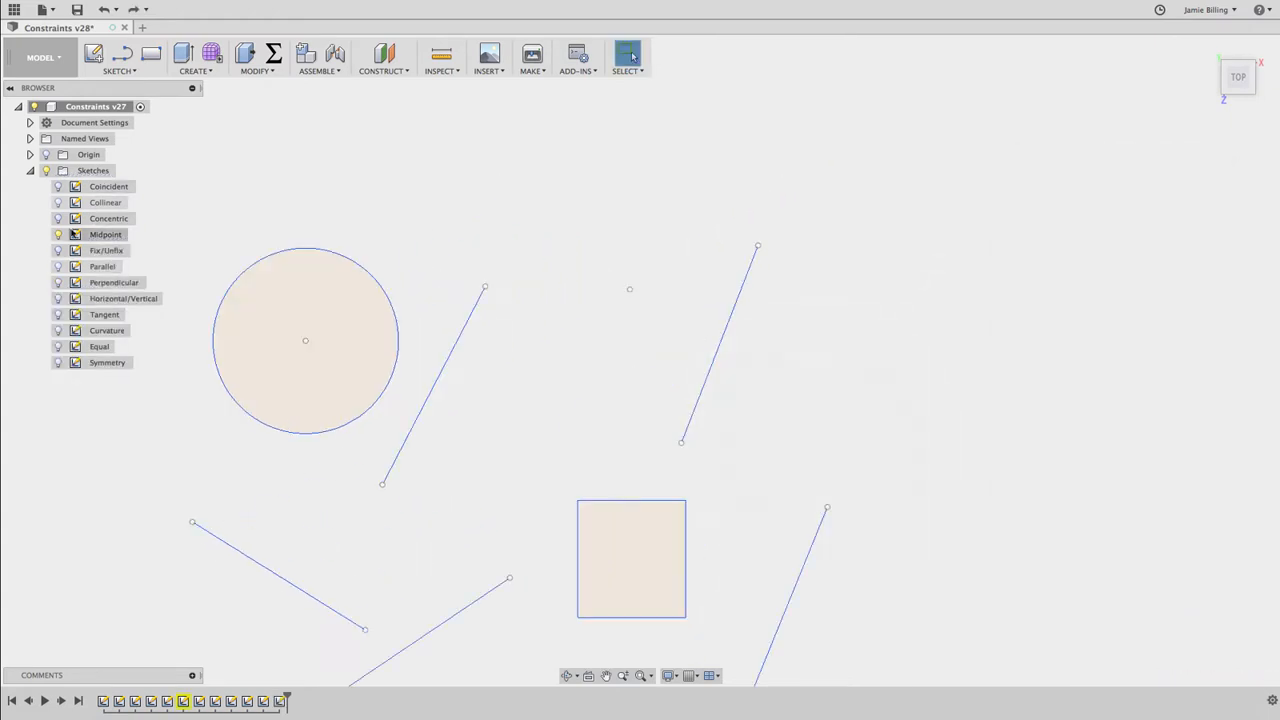
left_click(58, 234)
left_click(58, 250)
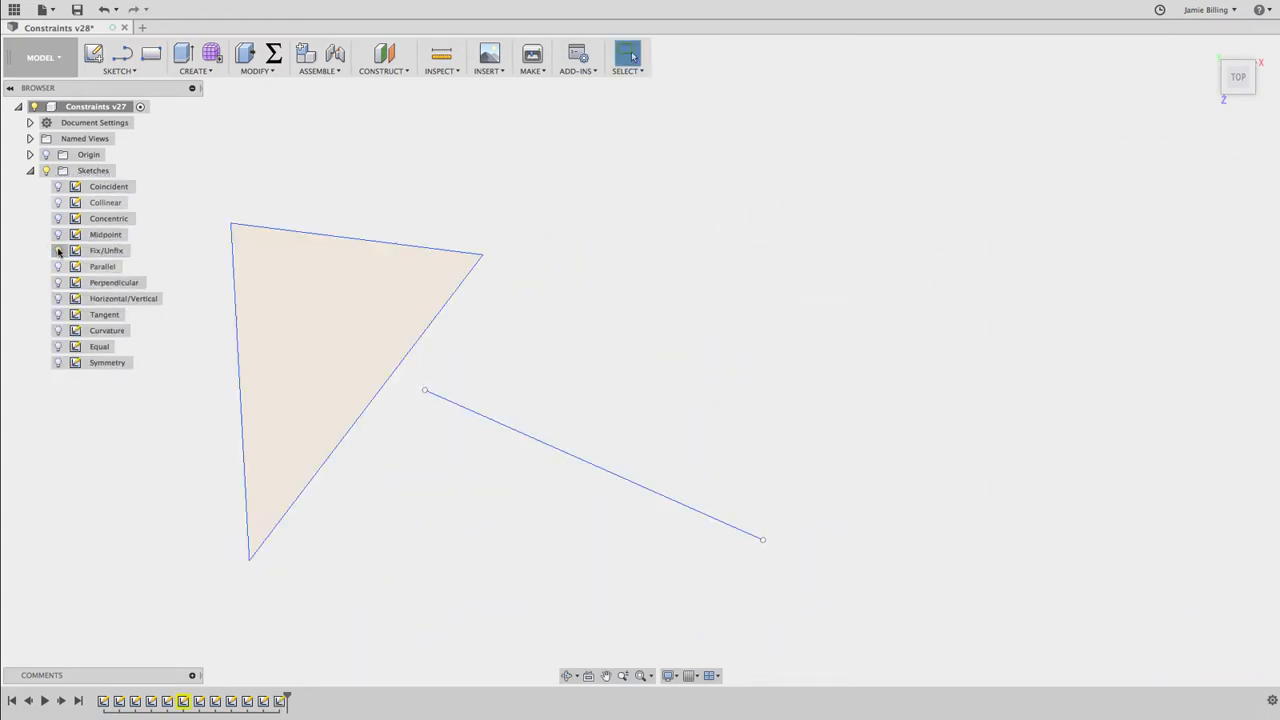
left_click(102, 251)
double_click(102, 250)
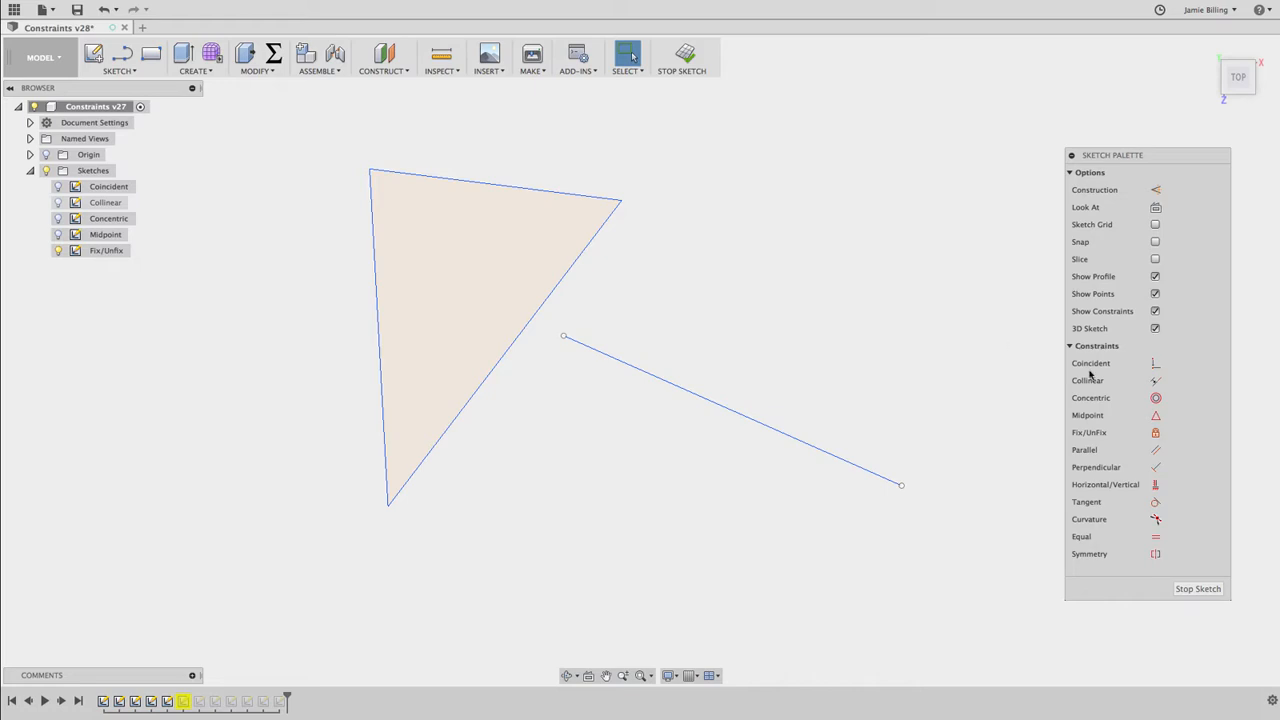
Fix the triangle's long slanted side with Fix/UnFix, and try moving its upper-right corner to test it
left_click(1155, 432)
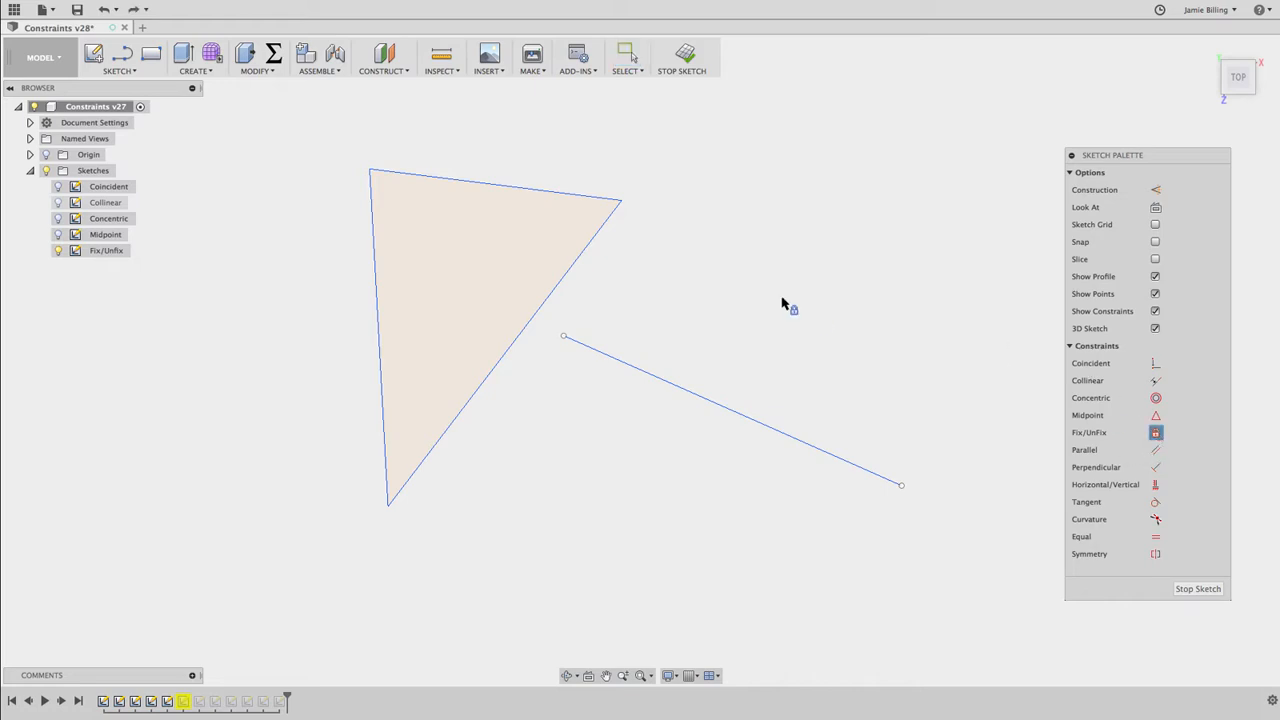
left_click(566, 280)
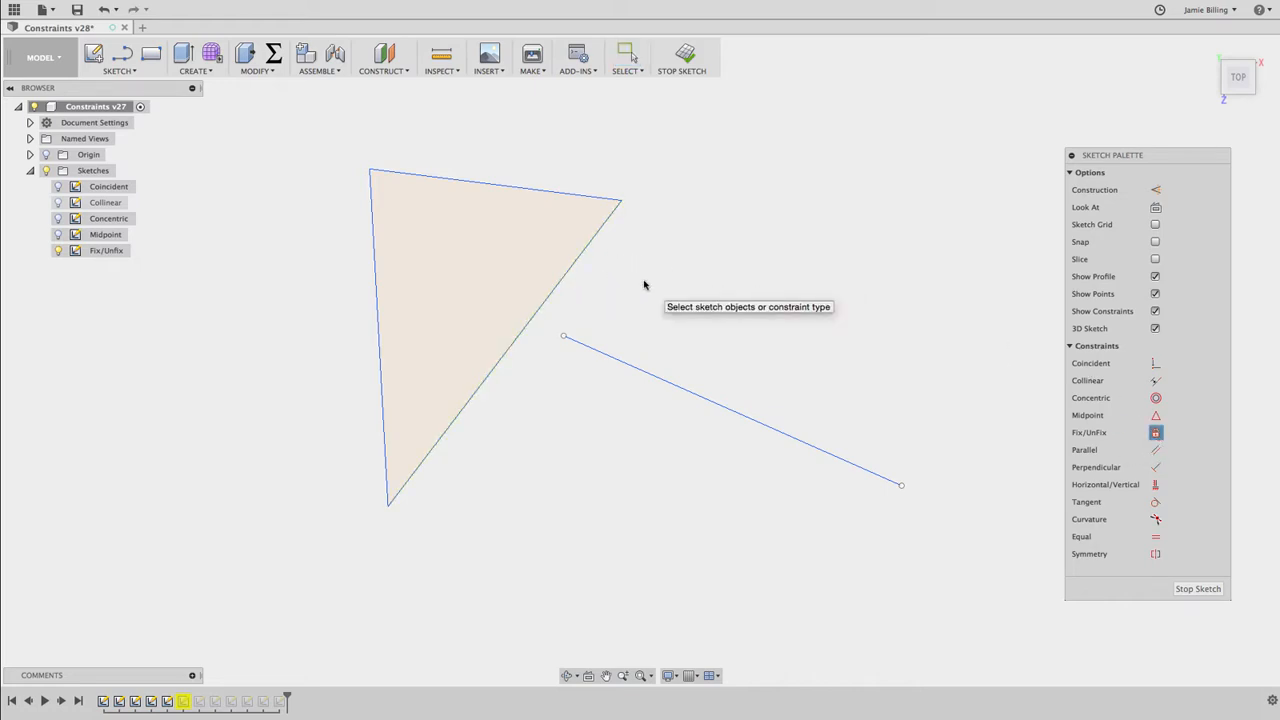
key("Escape")
mouse_move(621, 201)
left_mouse_down()
mouse_move(570, 273)
mouse_move(617, 196)
mouse_move(500, 334)
mouse_move(611, 197)
mouse_move(621, 204)
left_mouse_up()
Fix the separate line's upper endpoint, swing its lower endpoint in beneath it, and fix that endpoint too
mouse_move(564, 338)
left_mouse_down()
mouse_move(617, 272)
mouse_move(583, 391)
mouse_move(586, 314)
mouse_move(570, 343)
left_mouse_up()
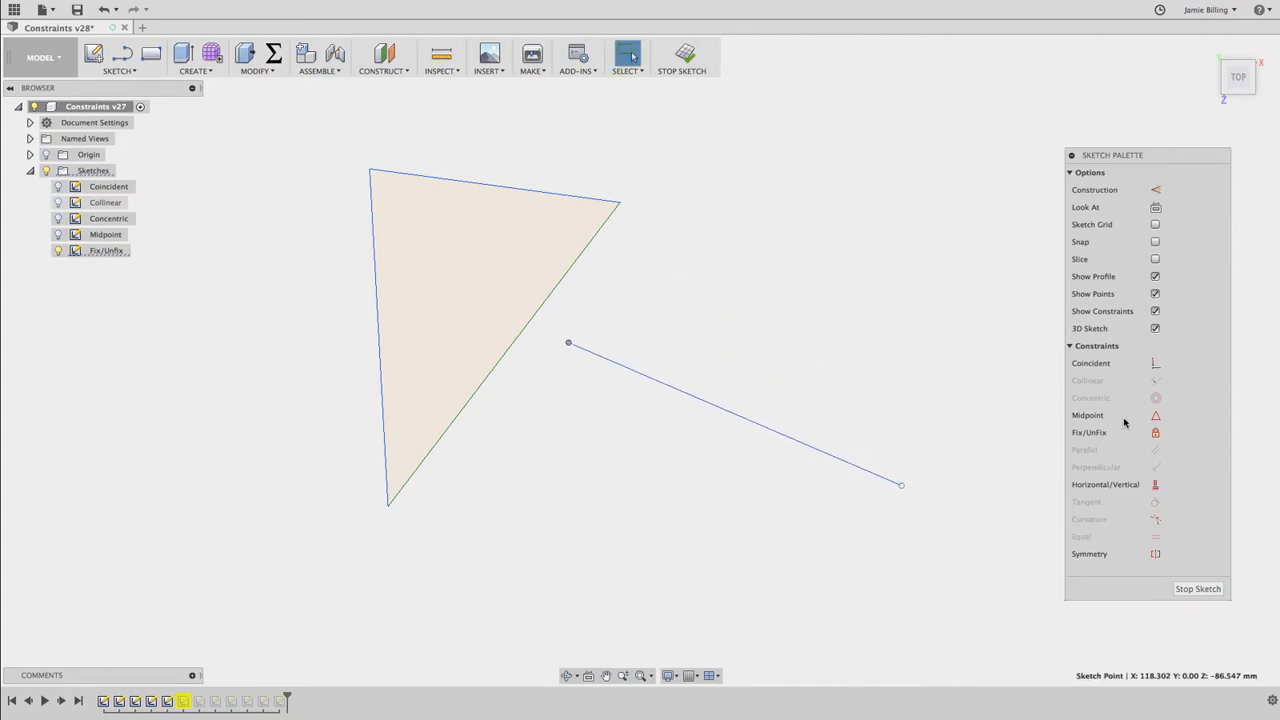
left_click(1150, 433)
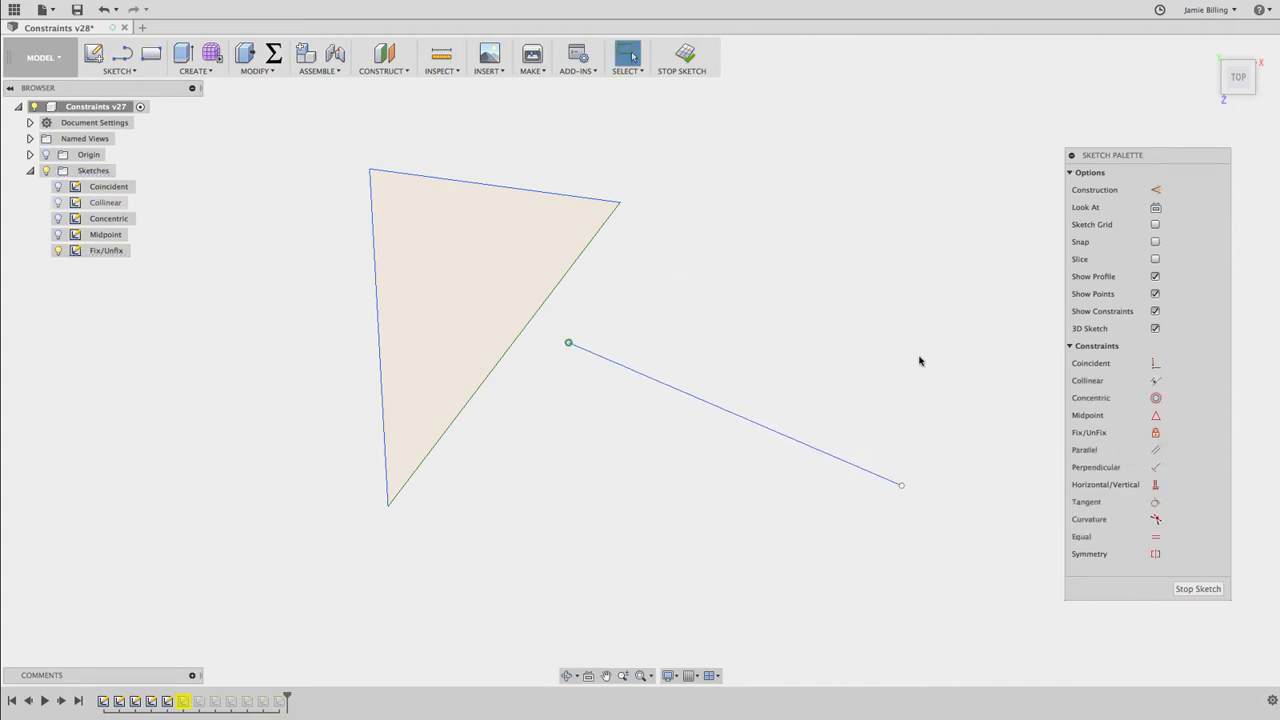
left_click(569, 344)
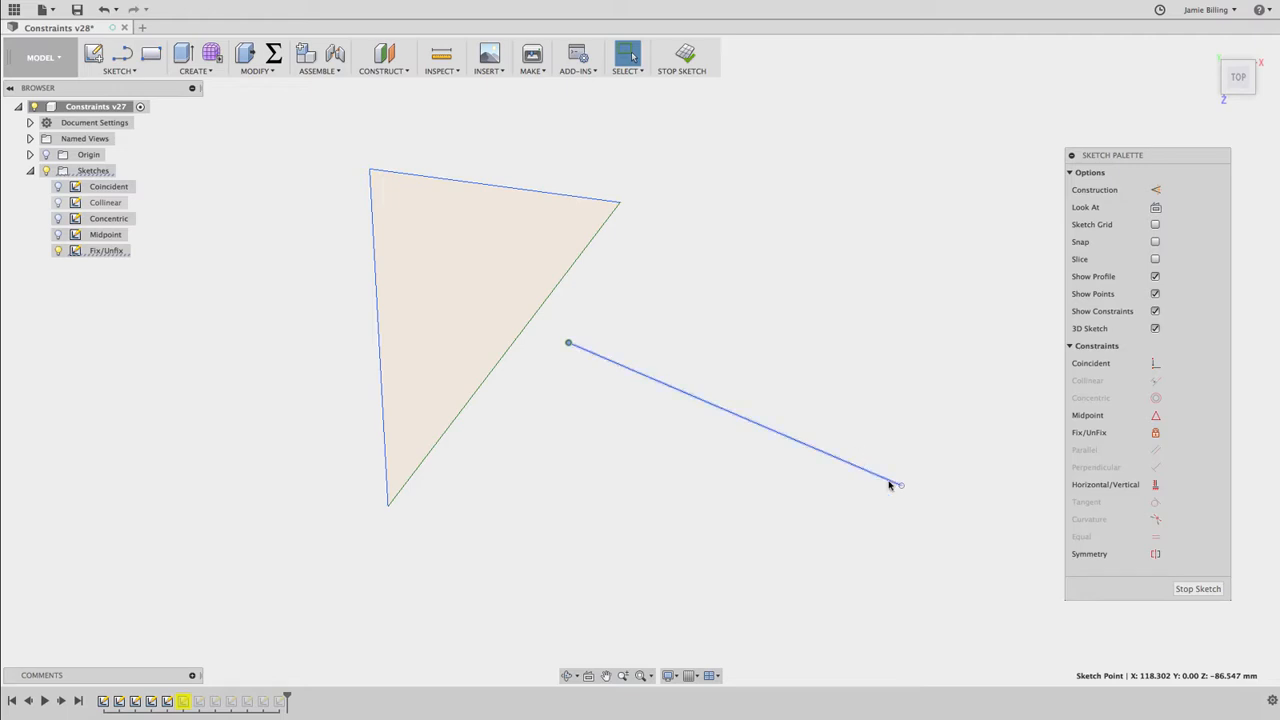
left_click_drag(901, 485, 690, 481)
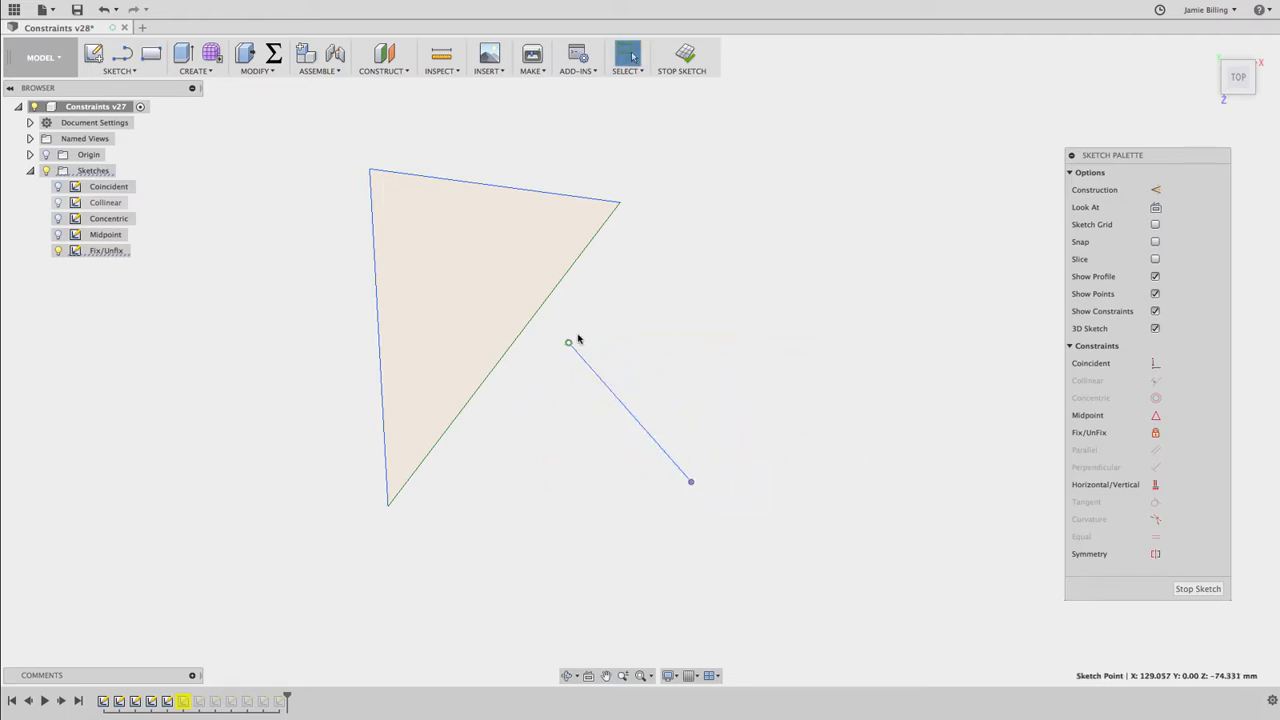
left_click(1156, 433)
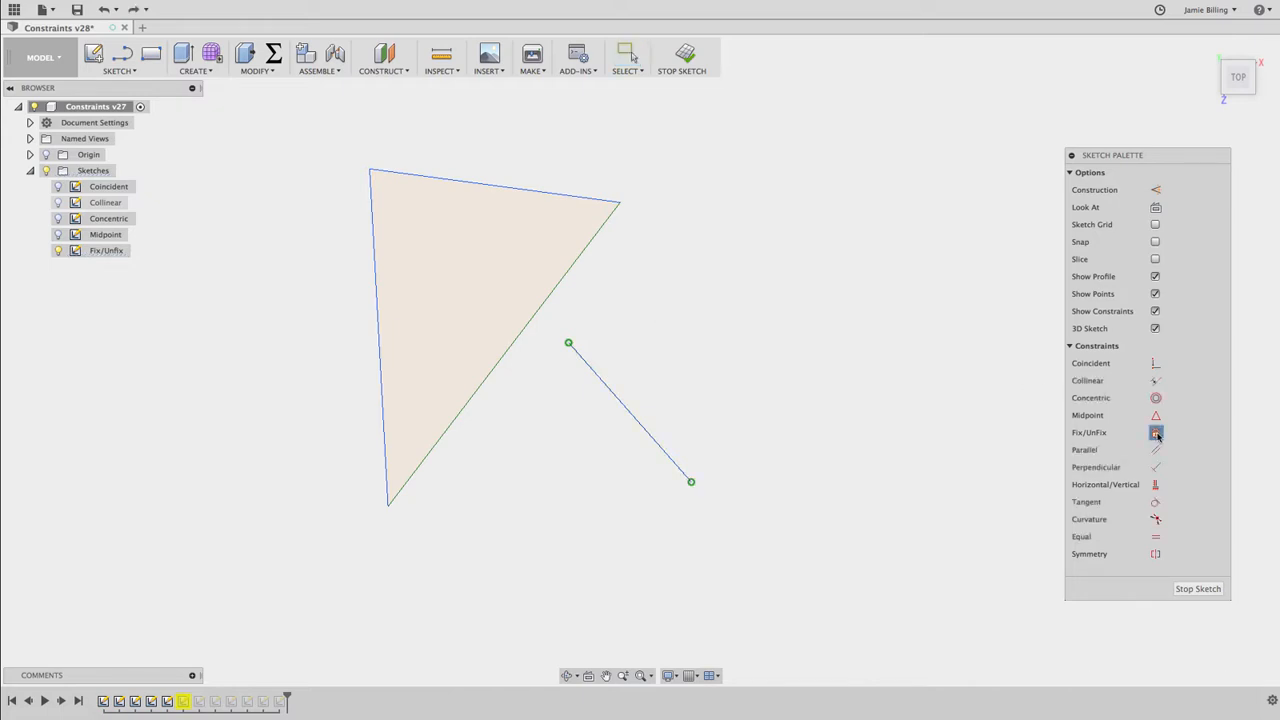
Unfix the triangle's long slanted side, and move its upper-right corner outward to test it
left_click(570, 269)
key("Escape")
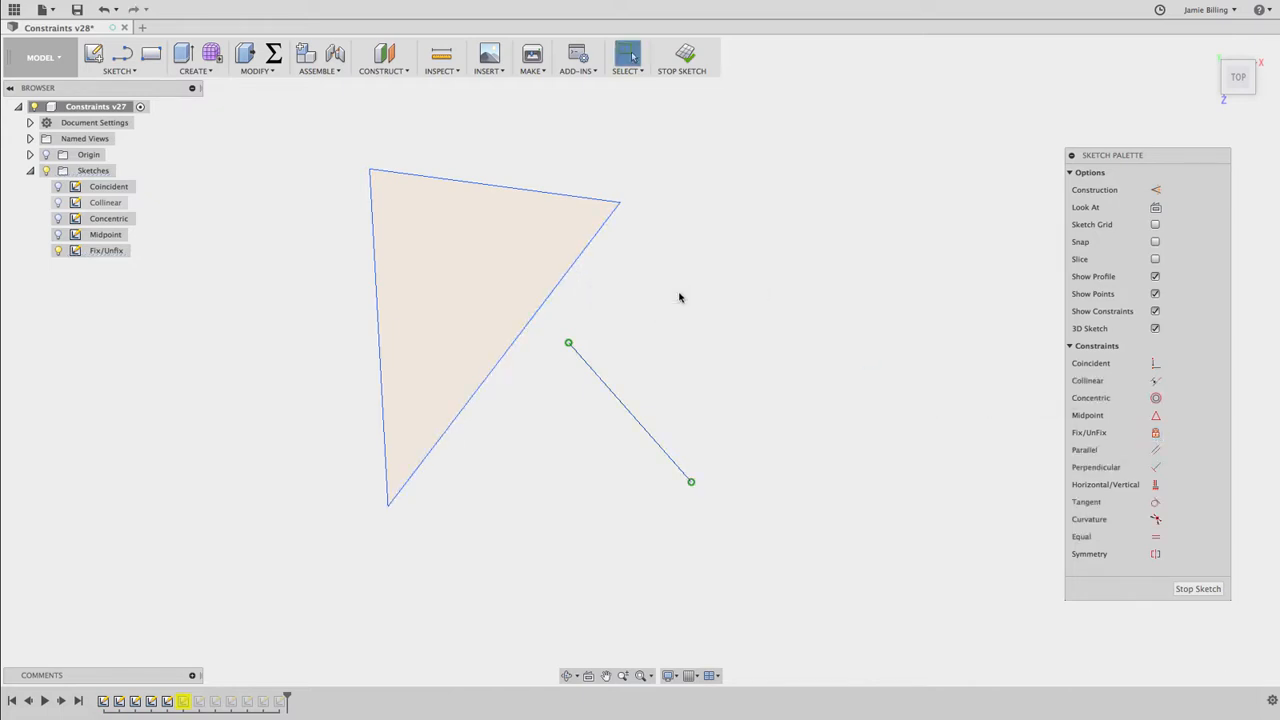
left_click_drag(619, 202, 667, 178)
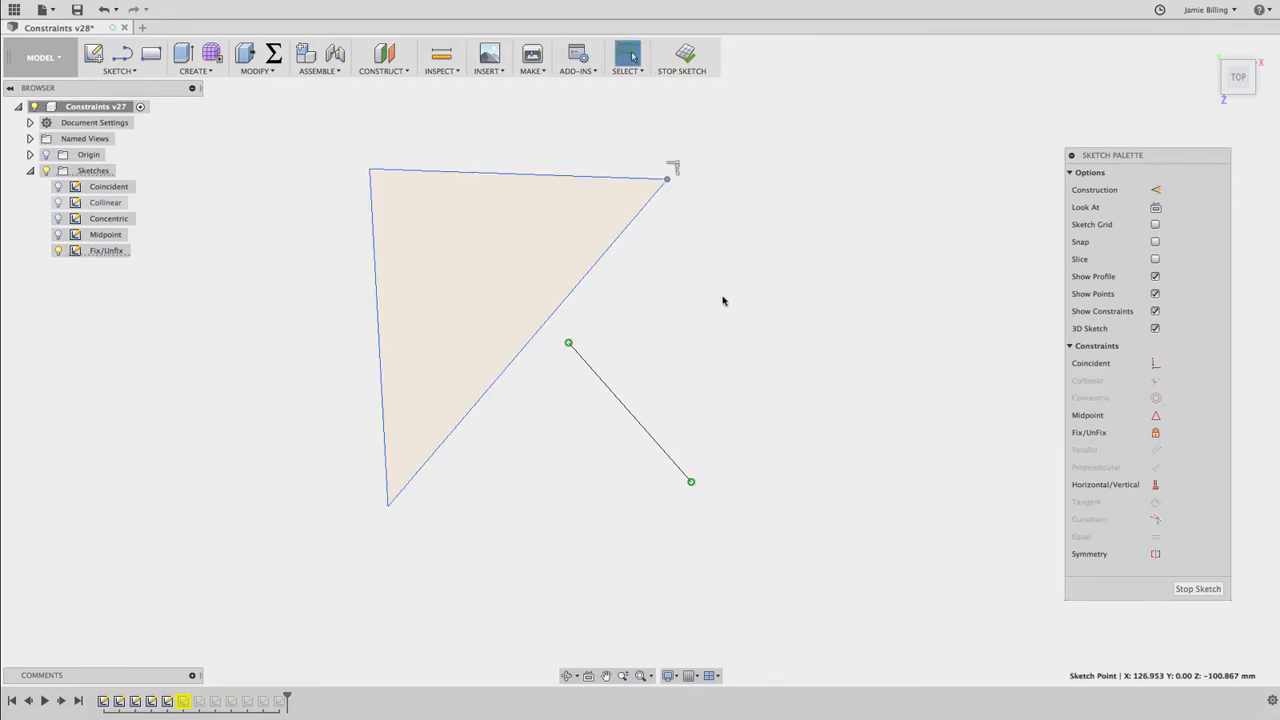
Finish the Fix/Unfix sketch and hide it, and open the Parallel sketch for editing with its geometry shown
left_click(685, 55)
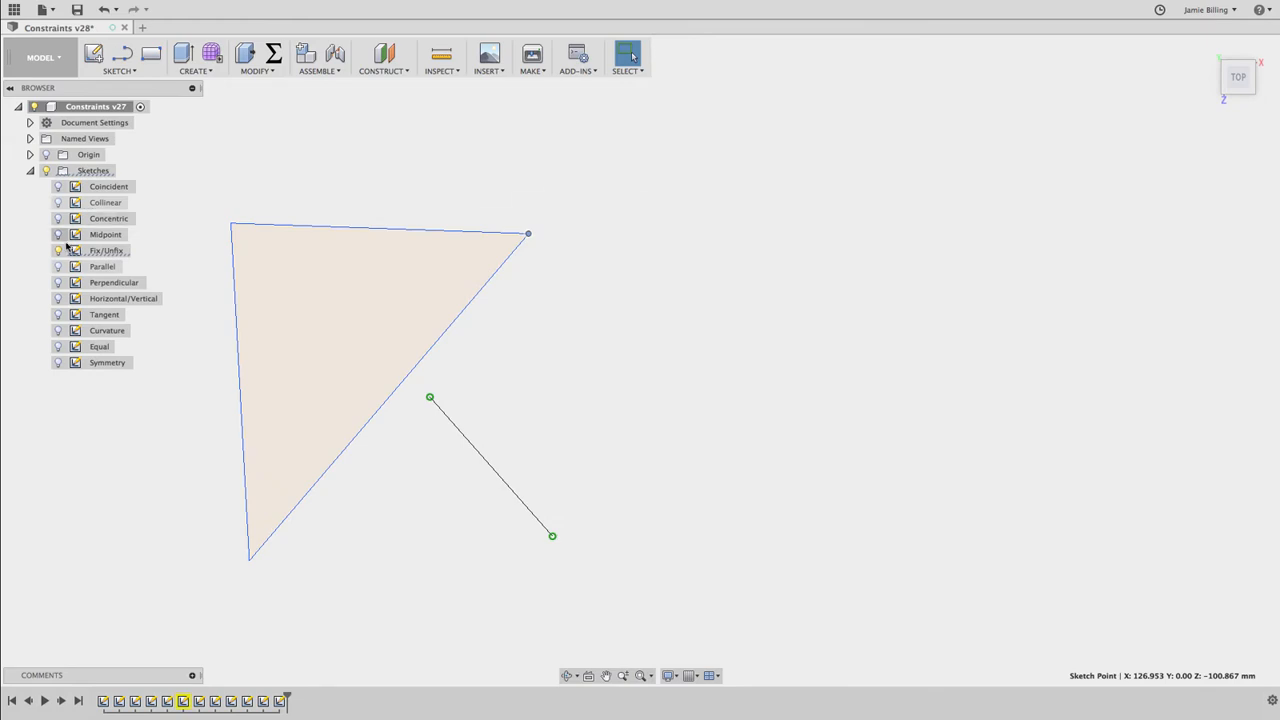
left_click(58, 251)
left_click(58, 267)
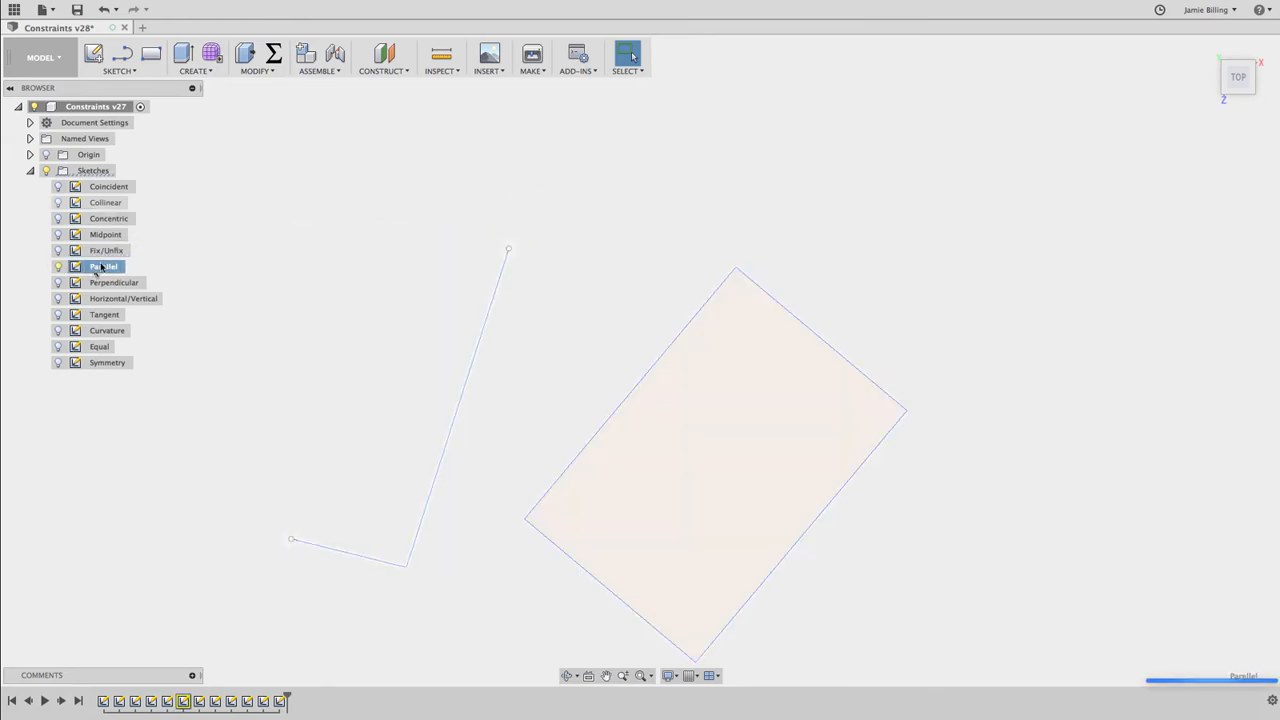
double_click(101, 267)
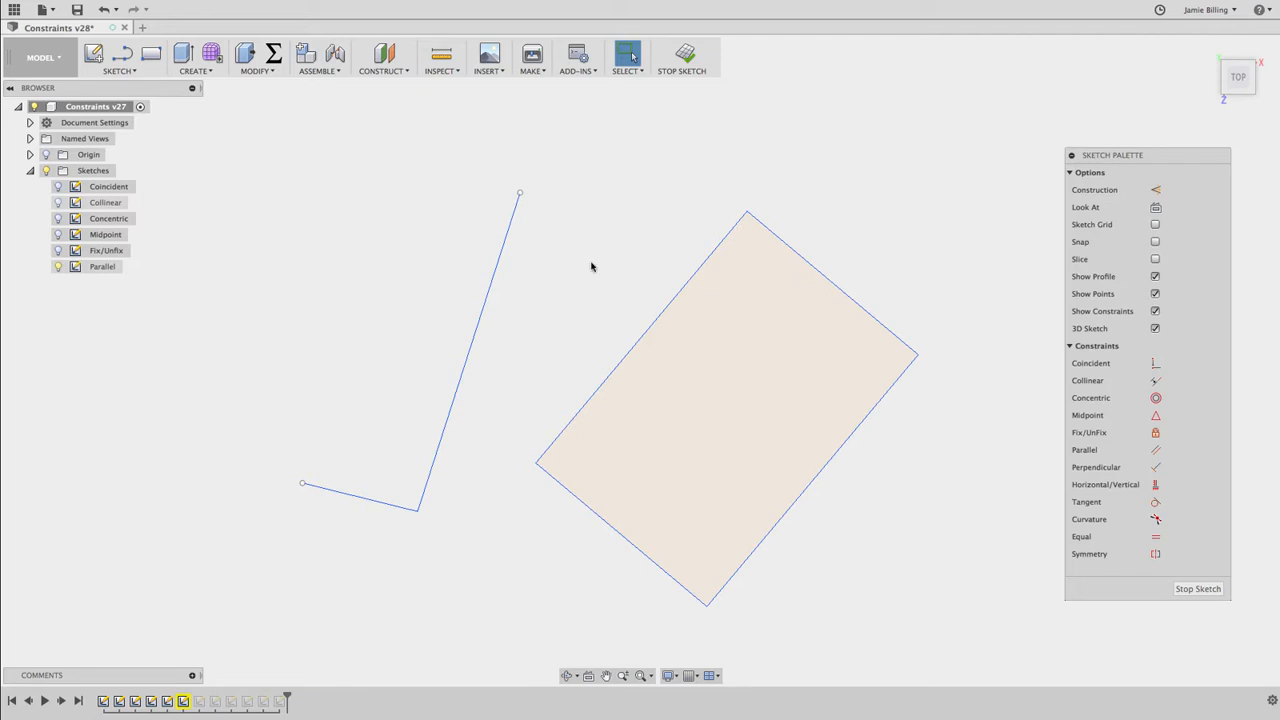
Make the long open line parallel to the rectangle's upper-left side and the short line parallel to its lower-left side
left_click(1155, 451)
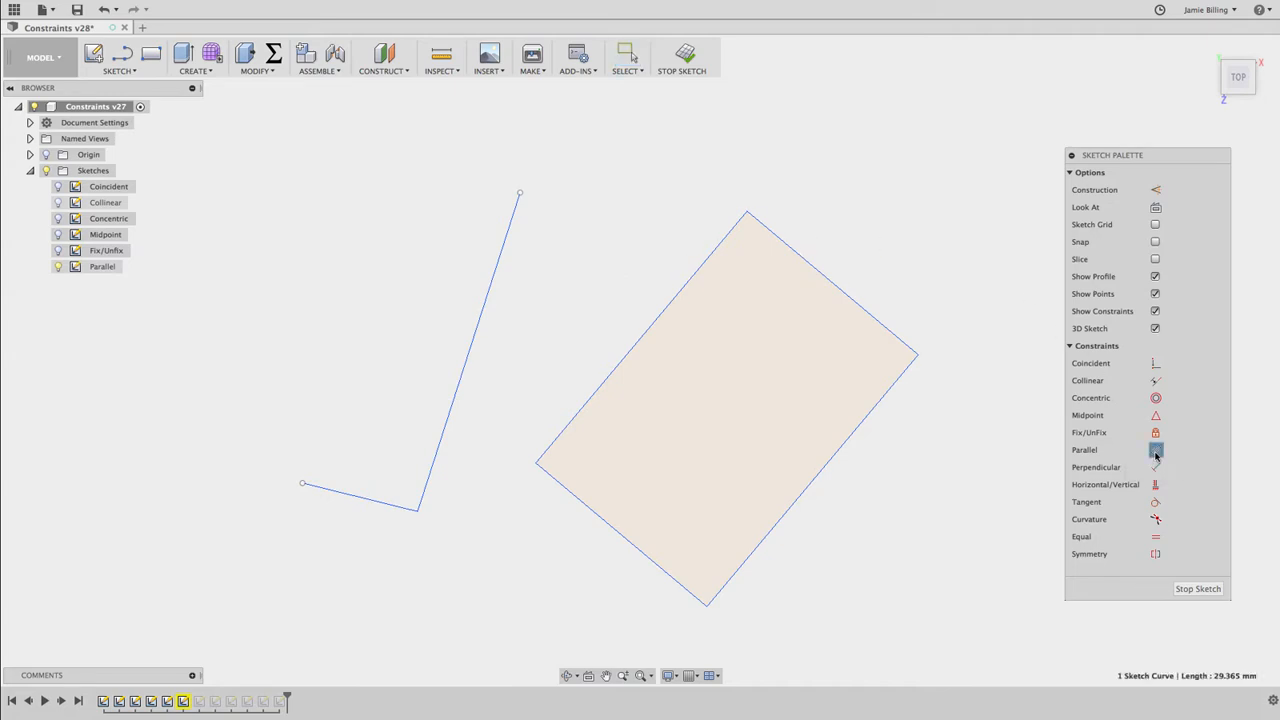
left_click(490, 286)
left_click(637, 338)
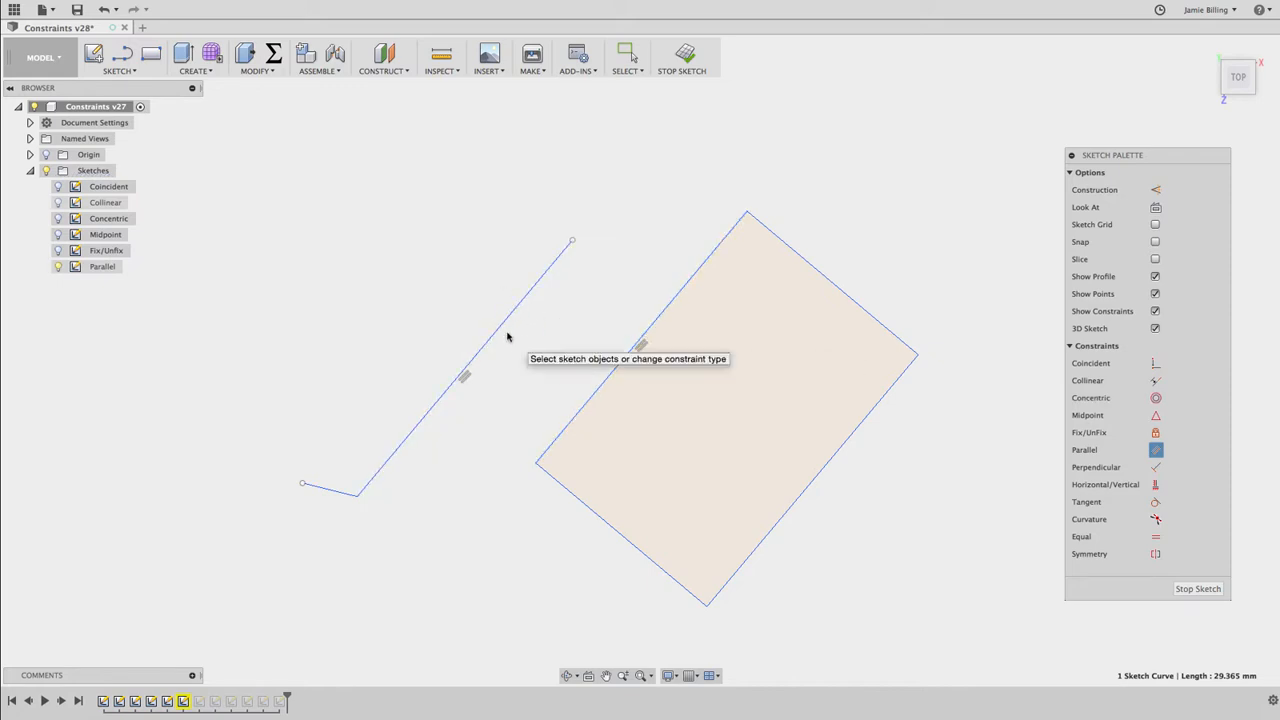
left_click(327, 491)
left_click(605, 522)
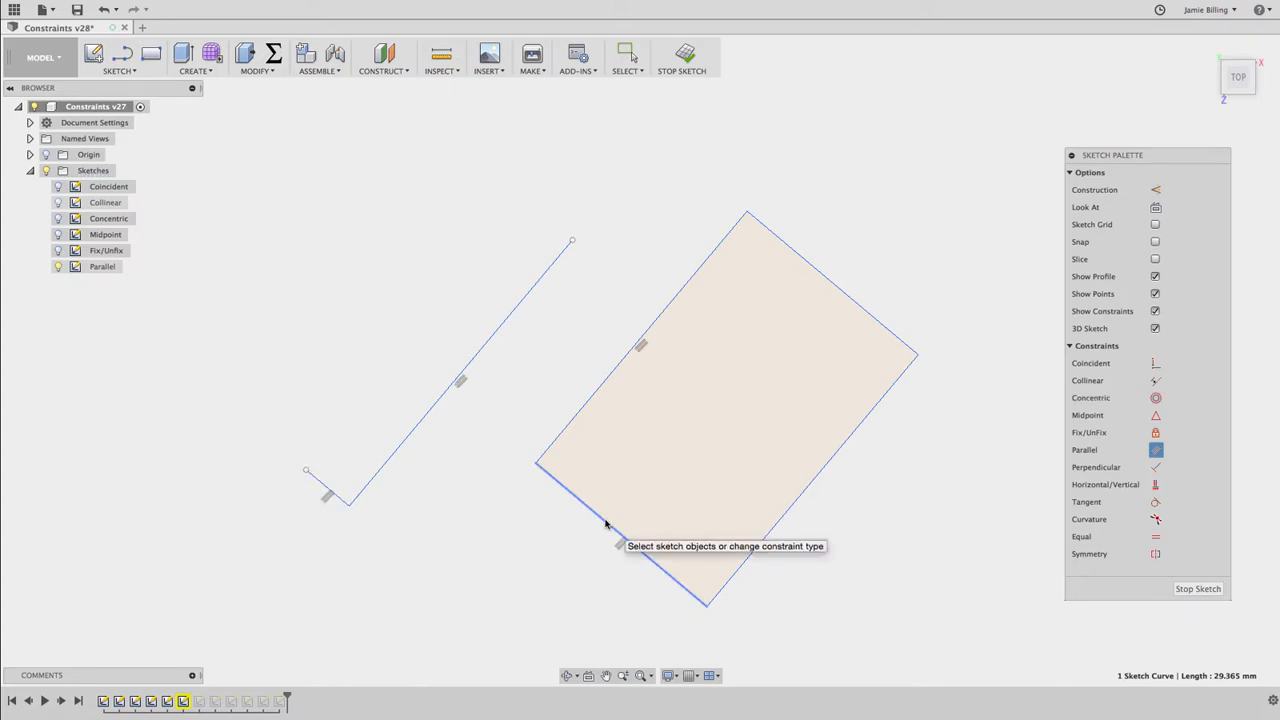
Finish the Parallel sketch and hide it, and open the Perpendicular sketch for editing with its geometry shown
left_click(685, 55)
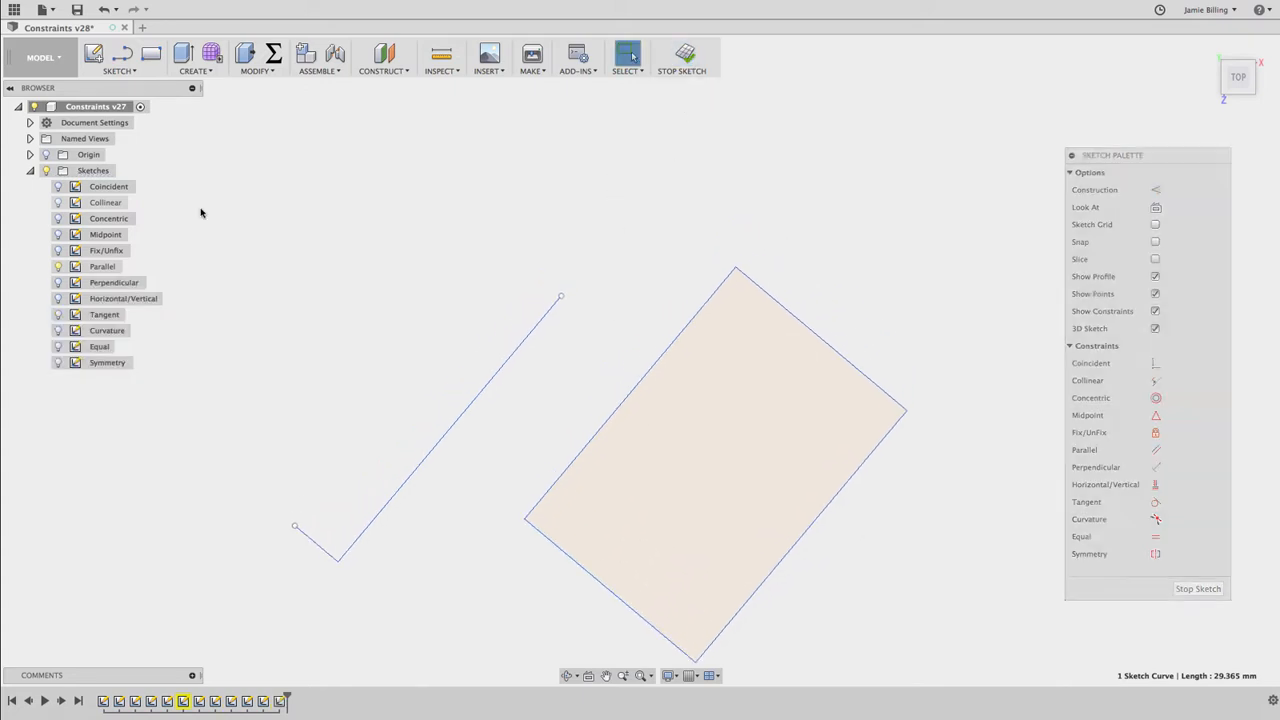
left_click(58, 266)
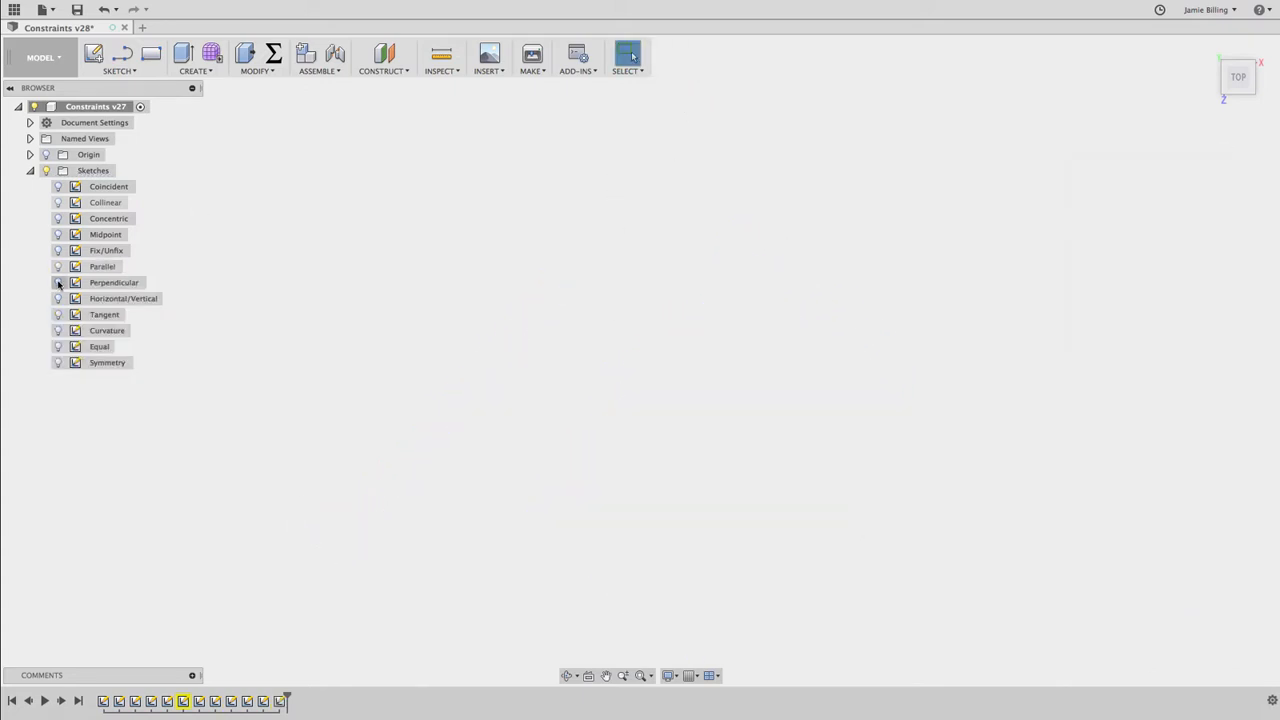
left_click(58, 282)
left_click(100, 283)
double_click(100, 283)
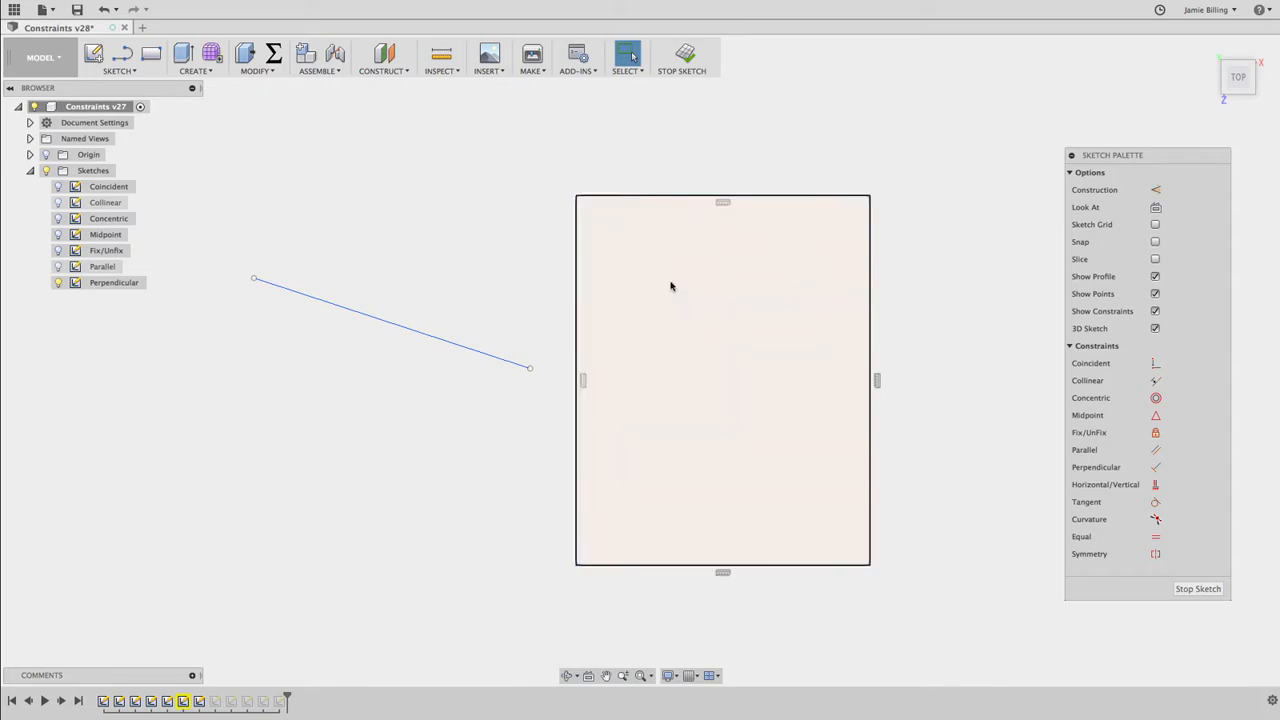
Make the slanted line perpendicular to the rectangle's left edge, and move the line downward to test it
left_click(1156, 467)
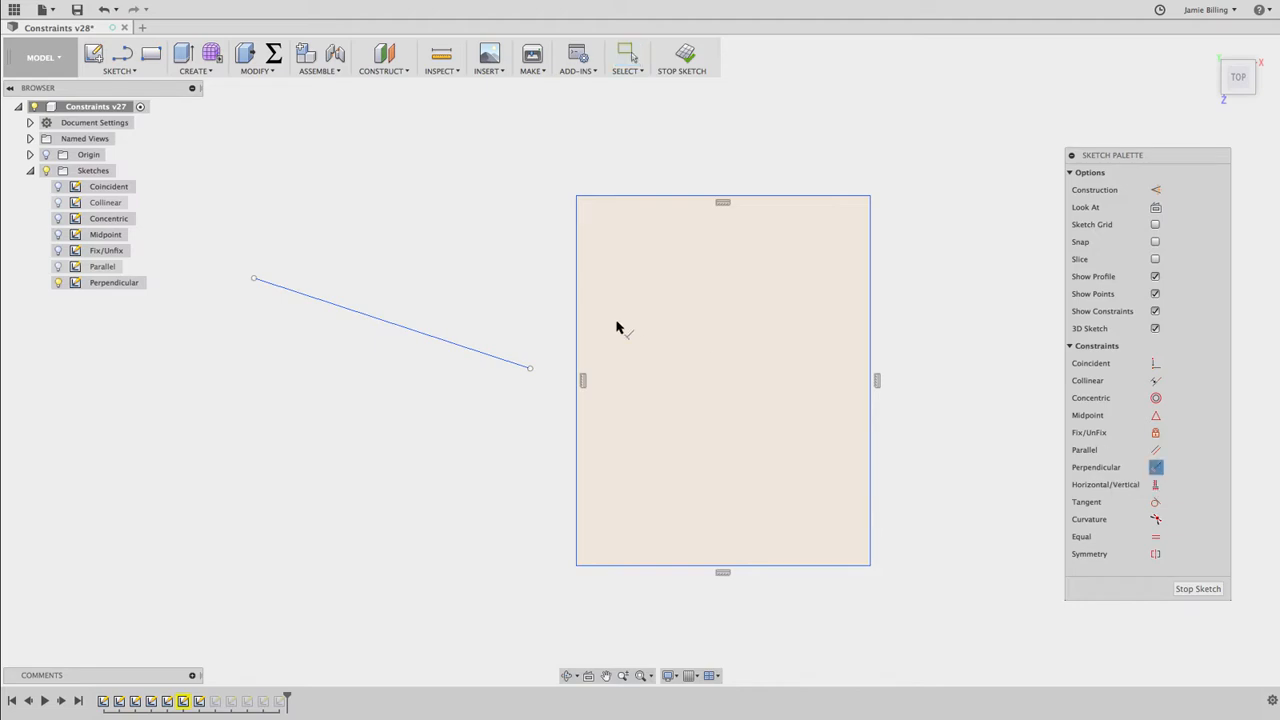
left_click(389, 323)
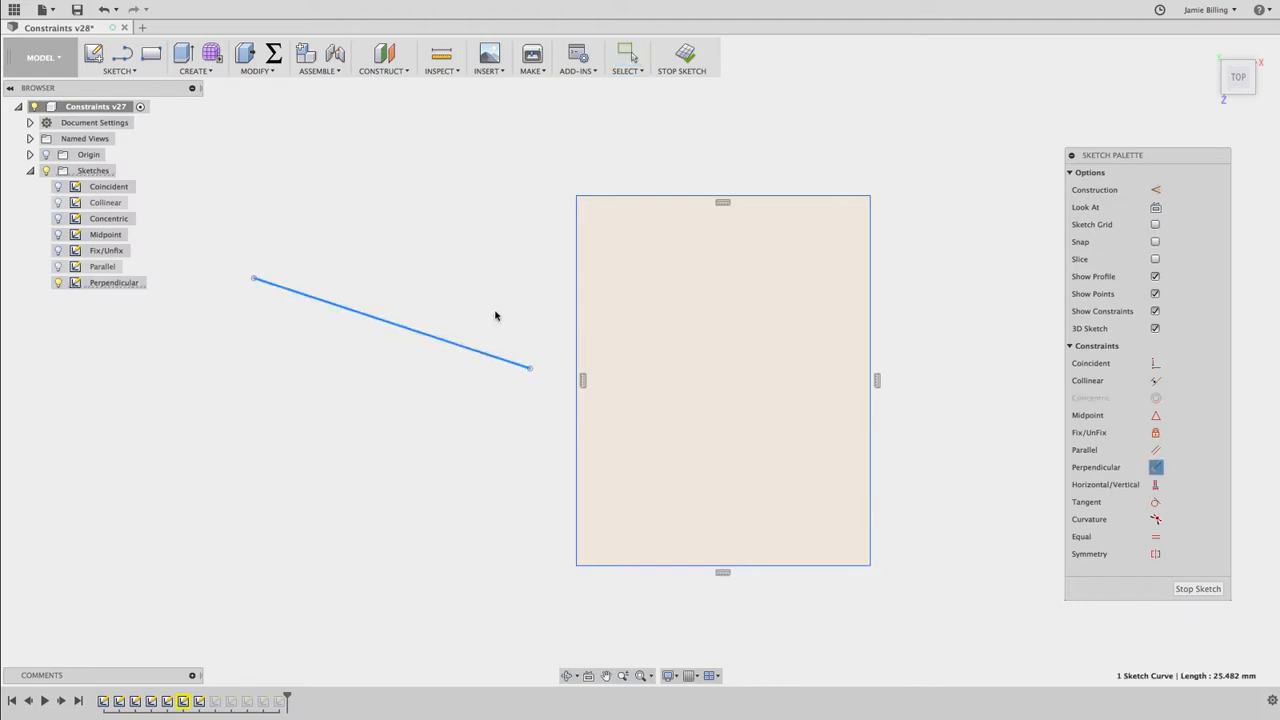
left_click(577, 328)
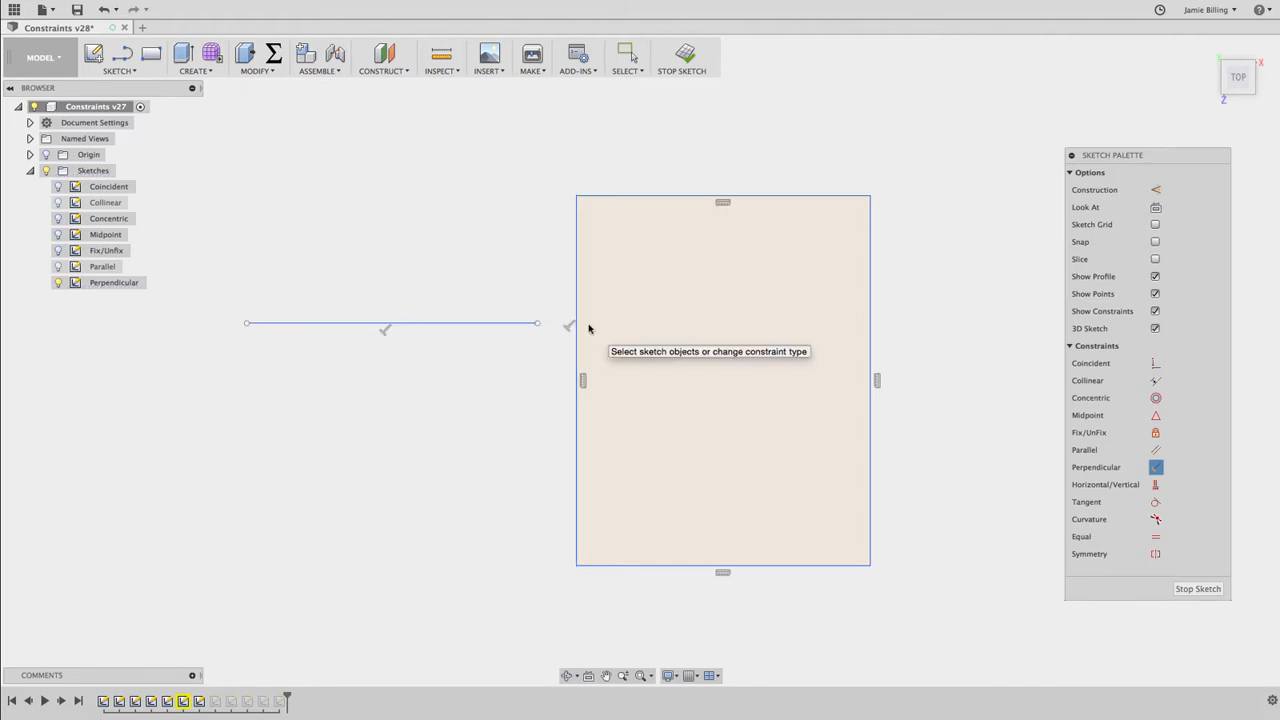
key("Escape")
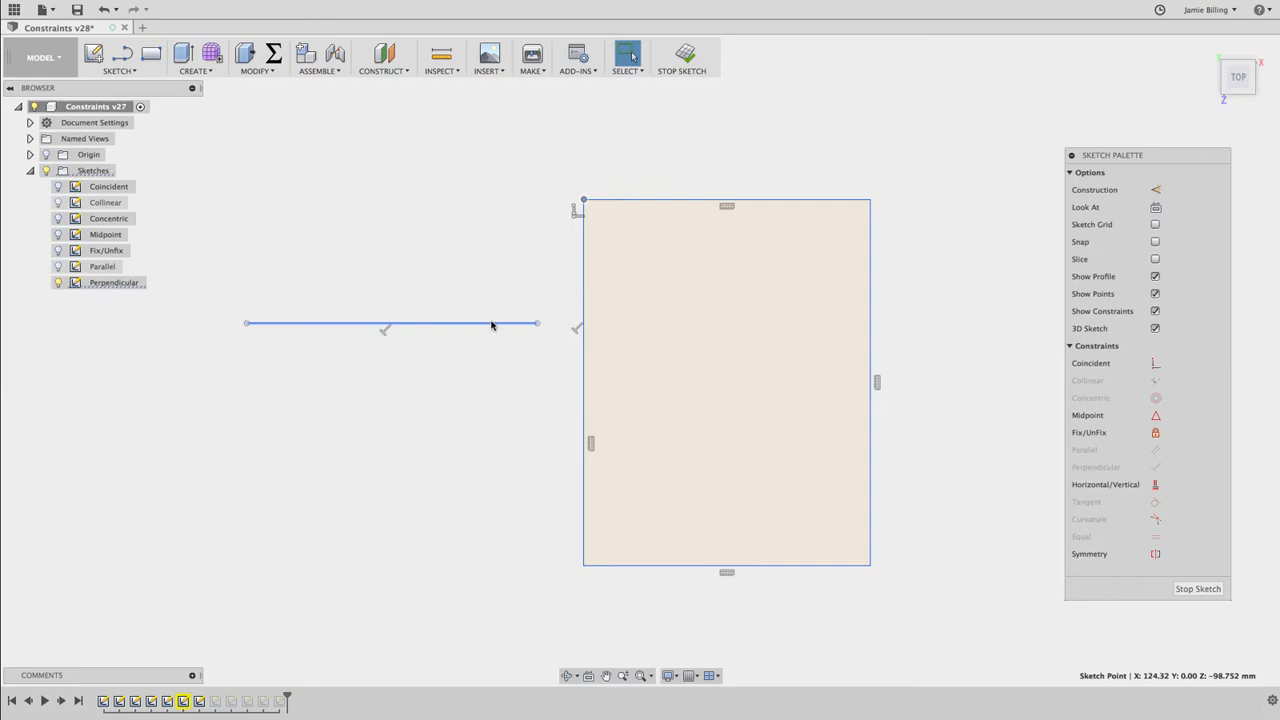
mouse_move(492, 323)
left_mouse_down()
mouse_move(488, 363)
mouse_move(406, 347)
mouse_move(494, 283)
mouse_move(397, 383)
mouse_move(494, 280)
mouse_move(499, 374)
left_mouse_up()
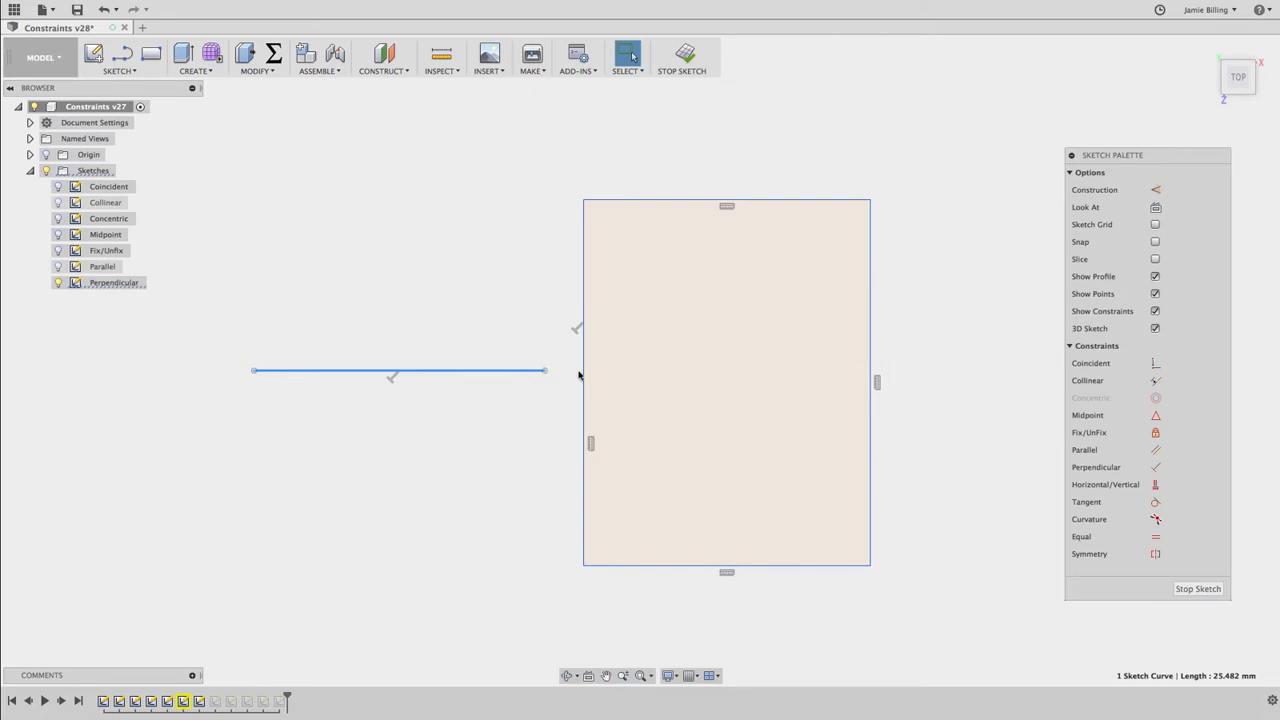
Make the line's right endpoint coincident with the rectangle's left edge, and test by moving the rectangle's upper-left corner and the line
left_click(1155, 365)
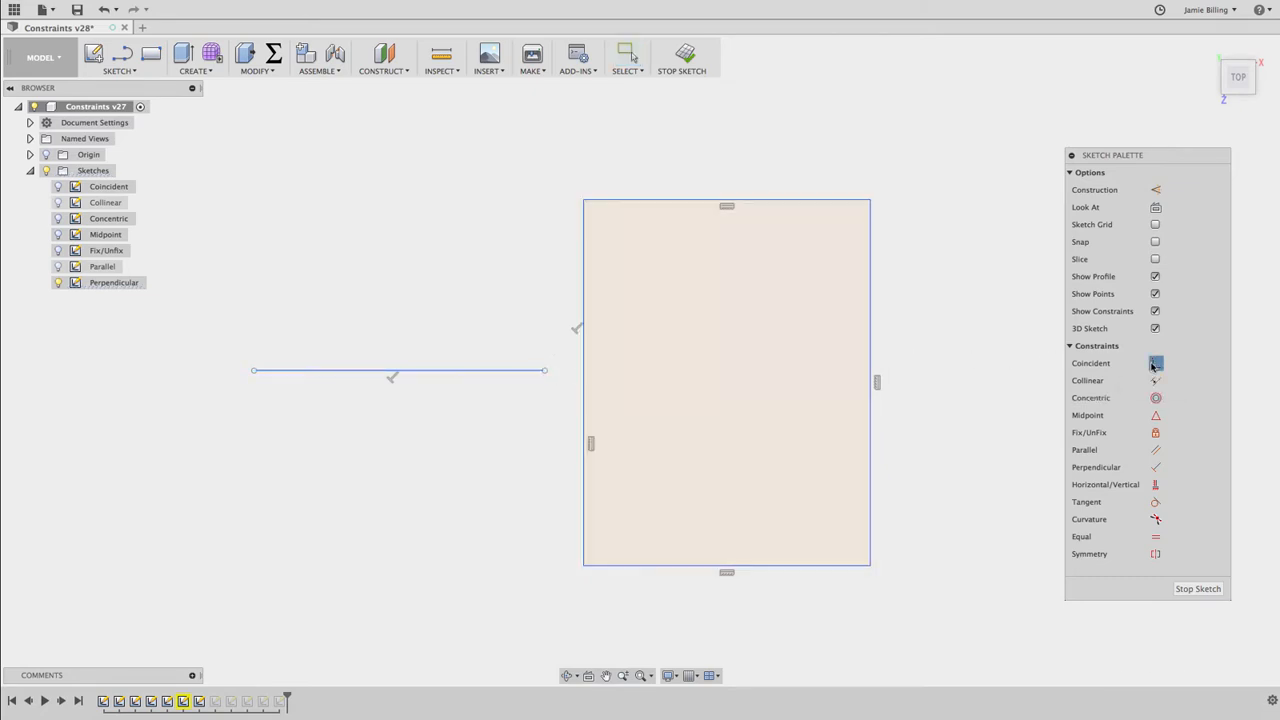
left_click(545, 371)
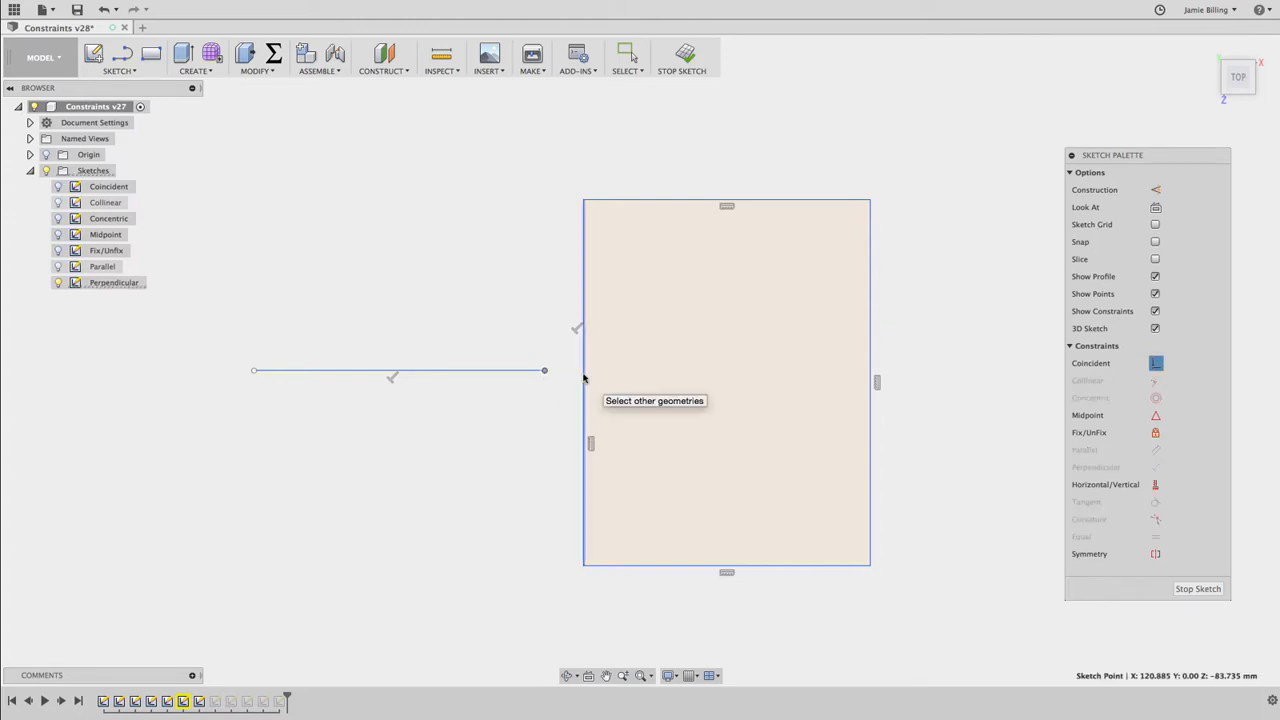
left_click(584, 377)
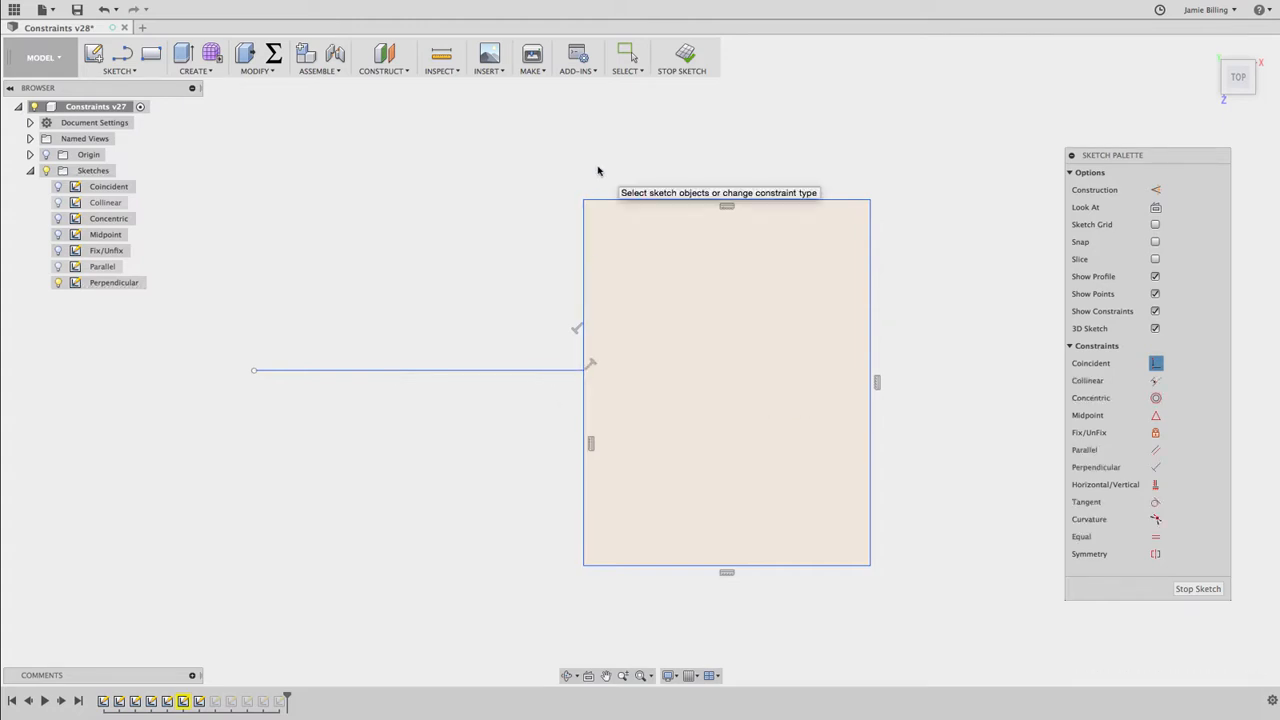
key("Escape")
left_click_drag(583, 202, 607, 257)
left_click_drag(496, 370, 487, 410)
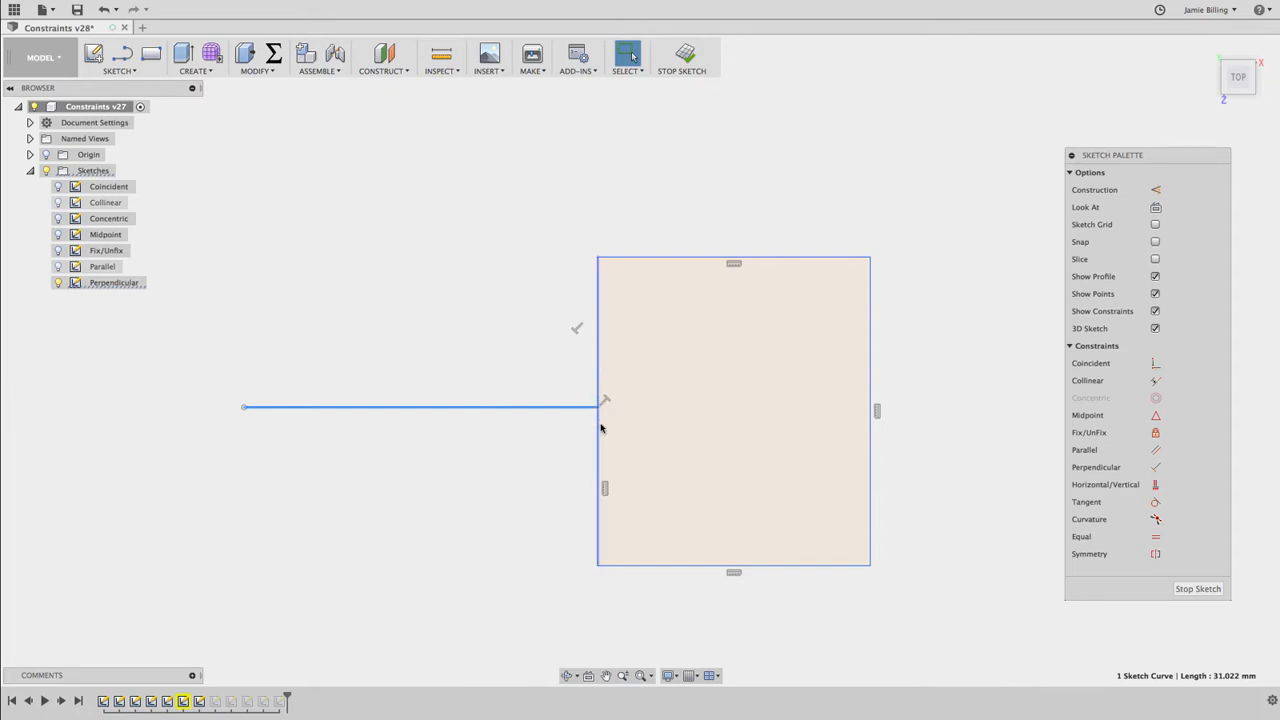
Finish the Perpendicular sketch and hide it, and open the Horizontal/Vertical sketch for editing with its geometry shown
left_click(681, 55)
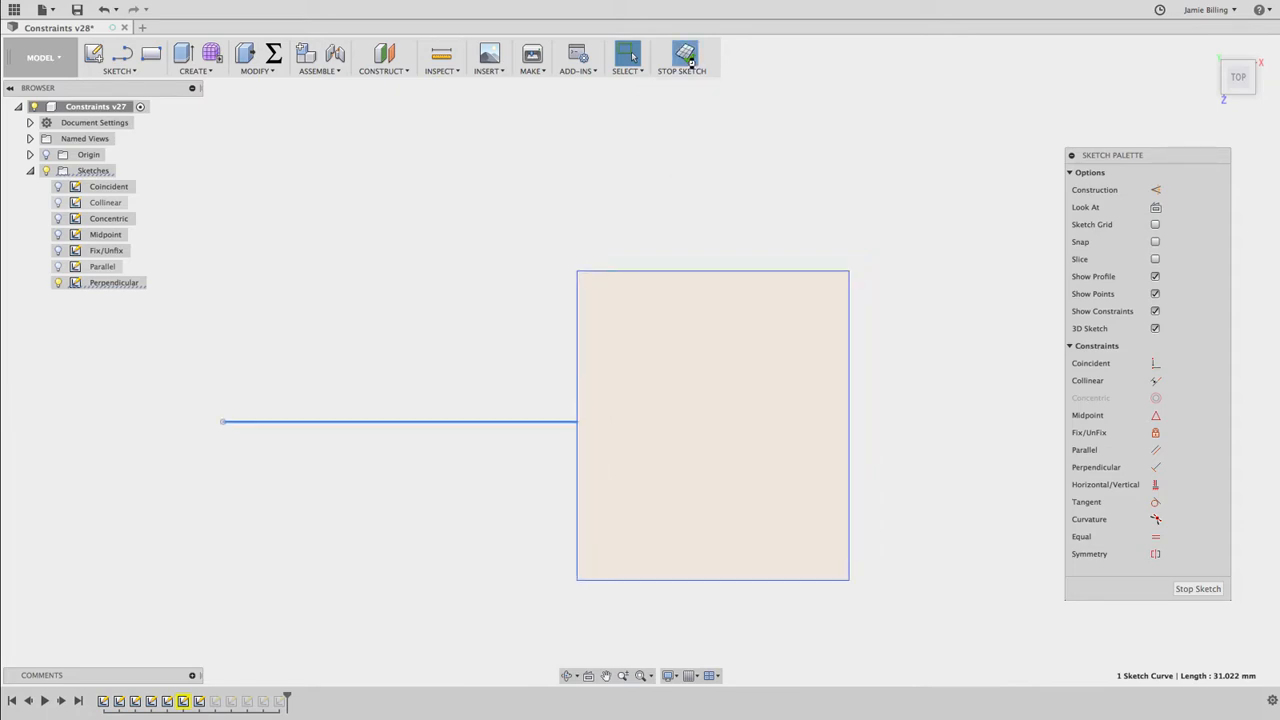
left_click(57, 282)
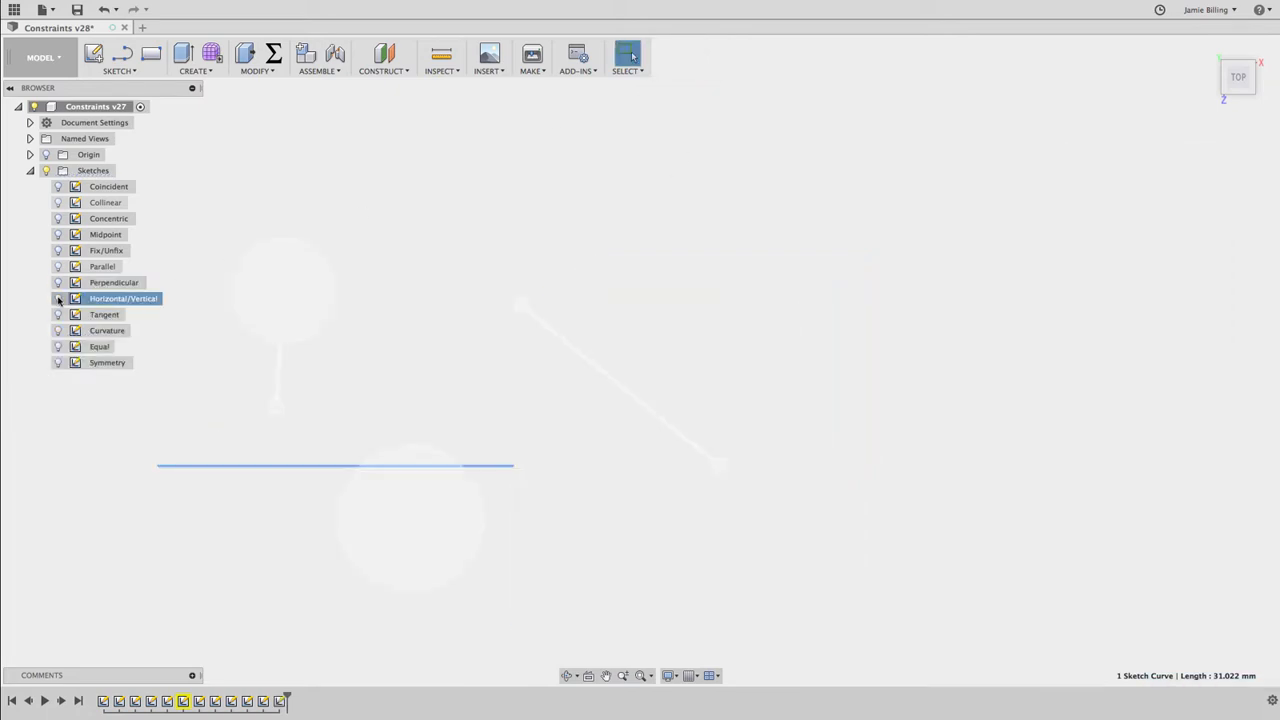
left_click(57, 298)
double_click(110, 299)
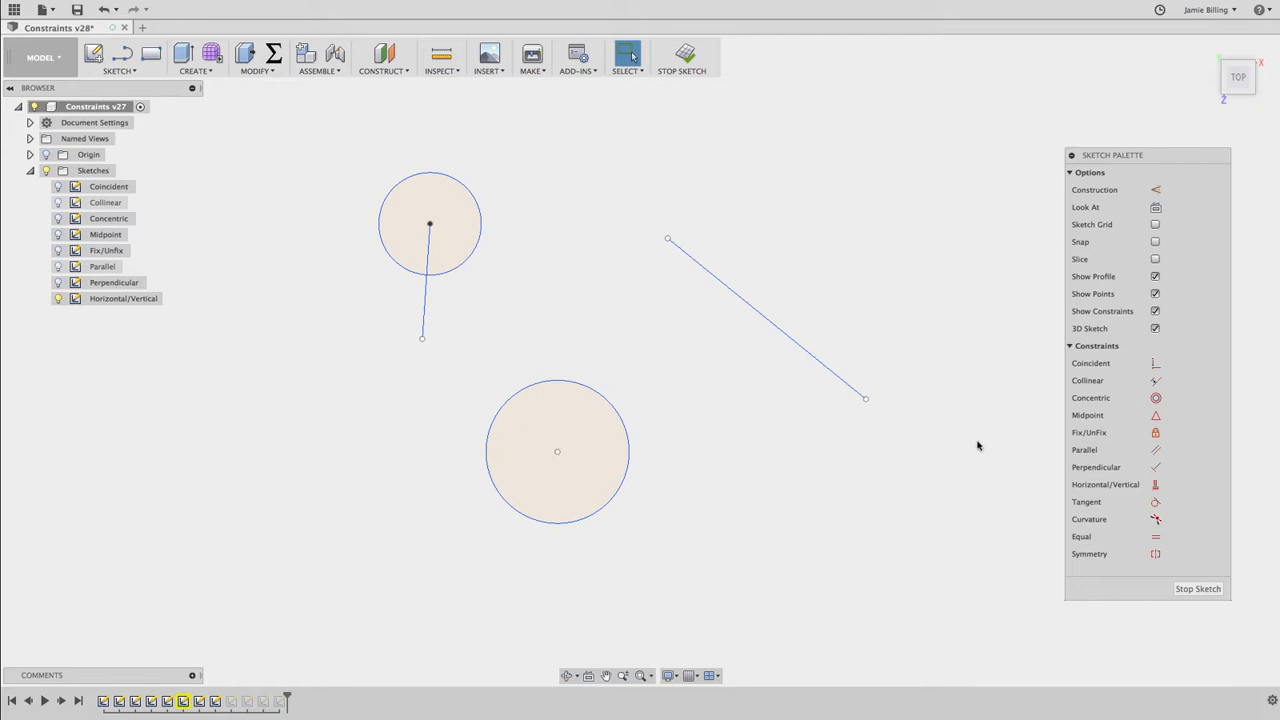
Align the two circles' centers with a Horizontal/Vertical constraint, and test by enlarging the upper circle to about 5.4 mm radius and moving its center downward
left_click(1155, 485)
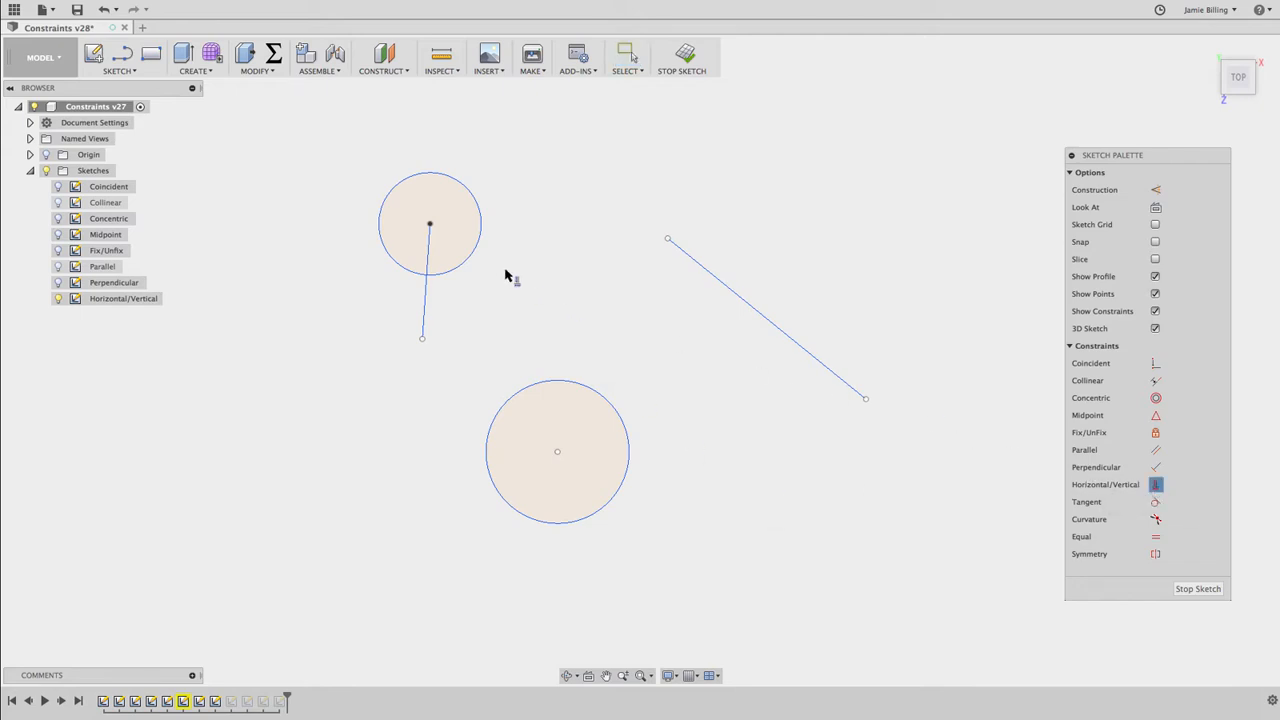
left_click(430, 224)
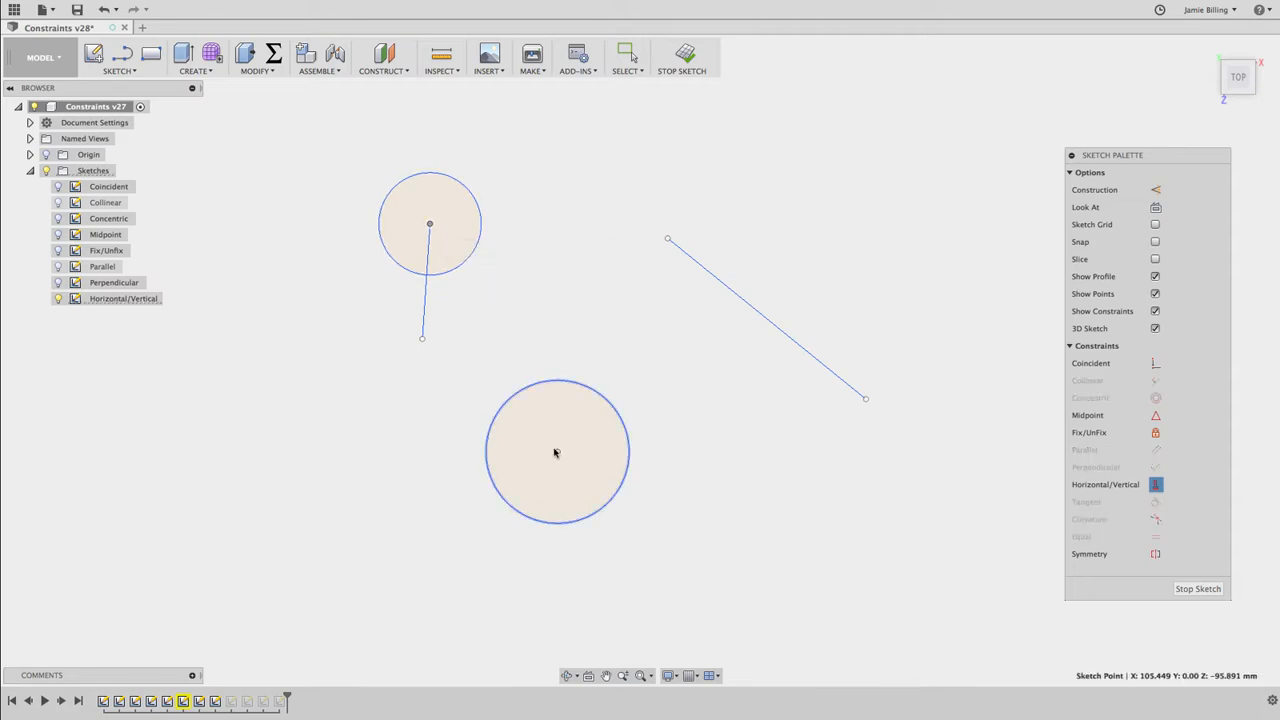
left_click(557, 452)
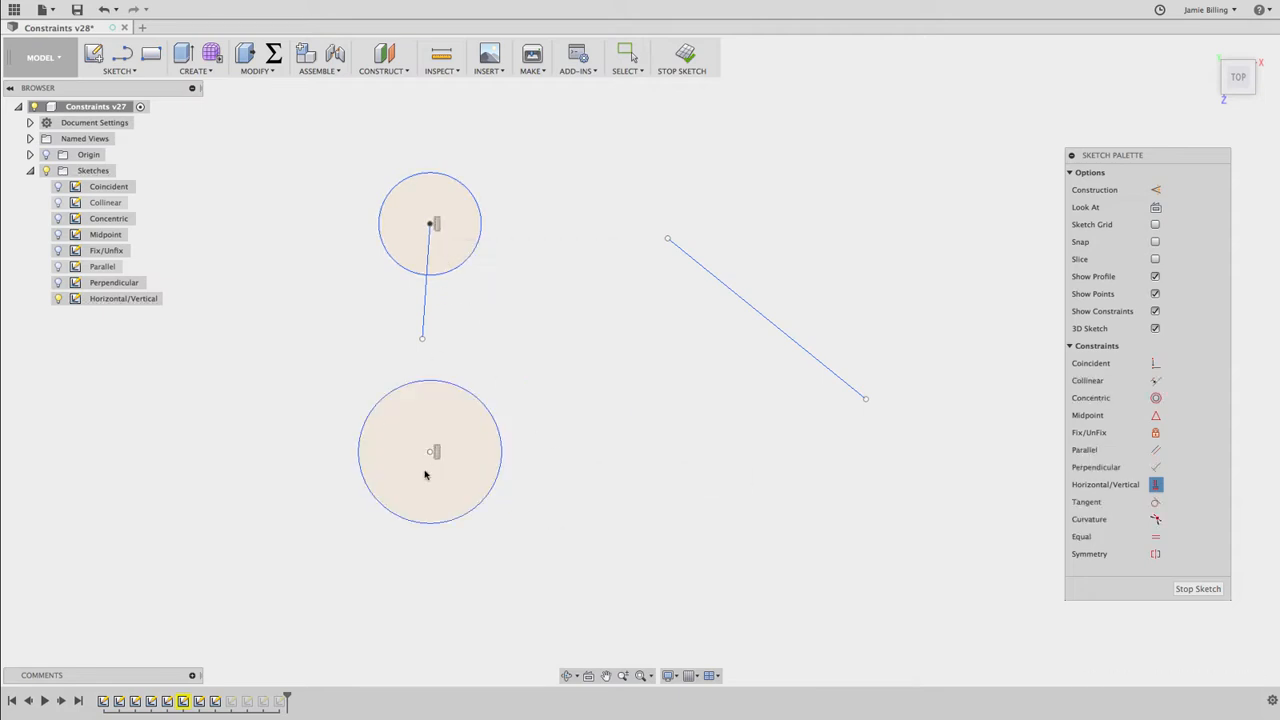
key("Escape")
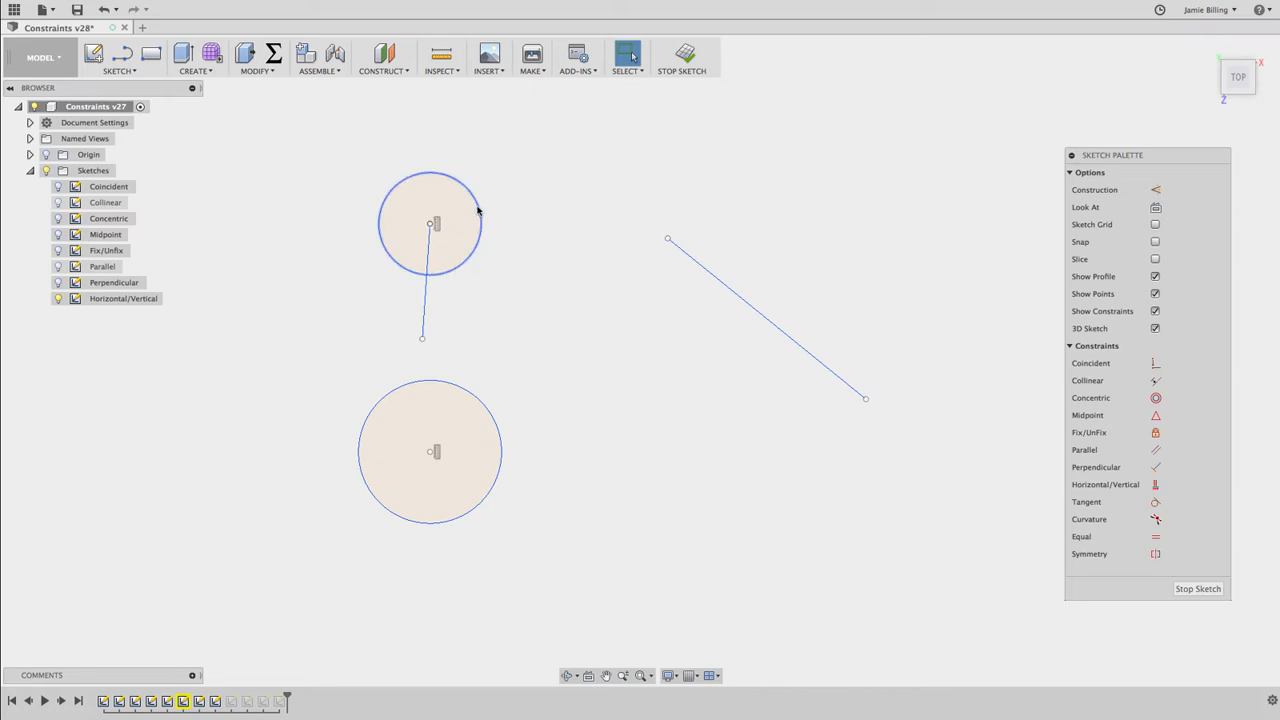
left_click(478, 209)
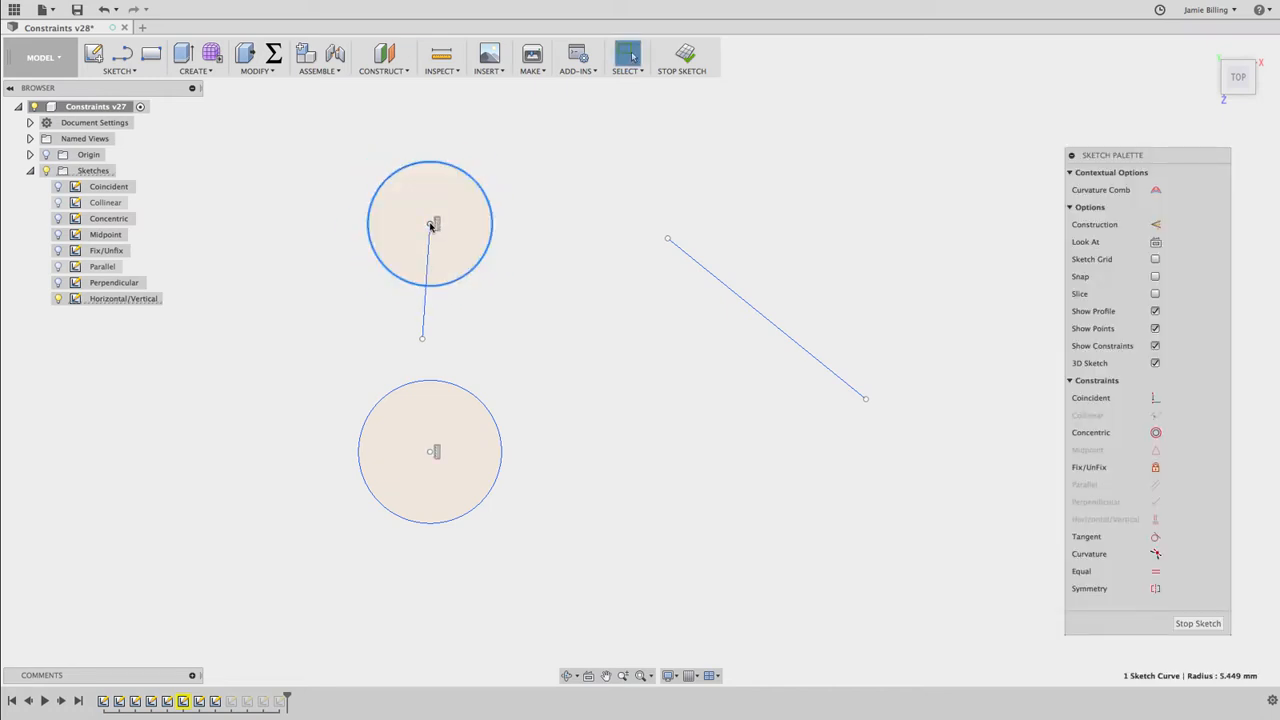
mouse_move(431, 222)
left_mouse_down()
mouse_move(529, 243)
mouse_move(382, 245)
mouse_move(517, 311)
mouse_move(434, 206)
mouse_move(417, 271)
mouse_move(425, 262)
left_mouse_up()
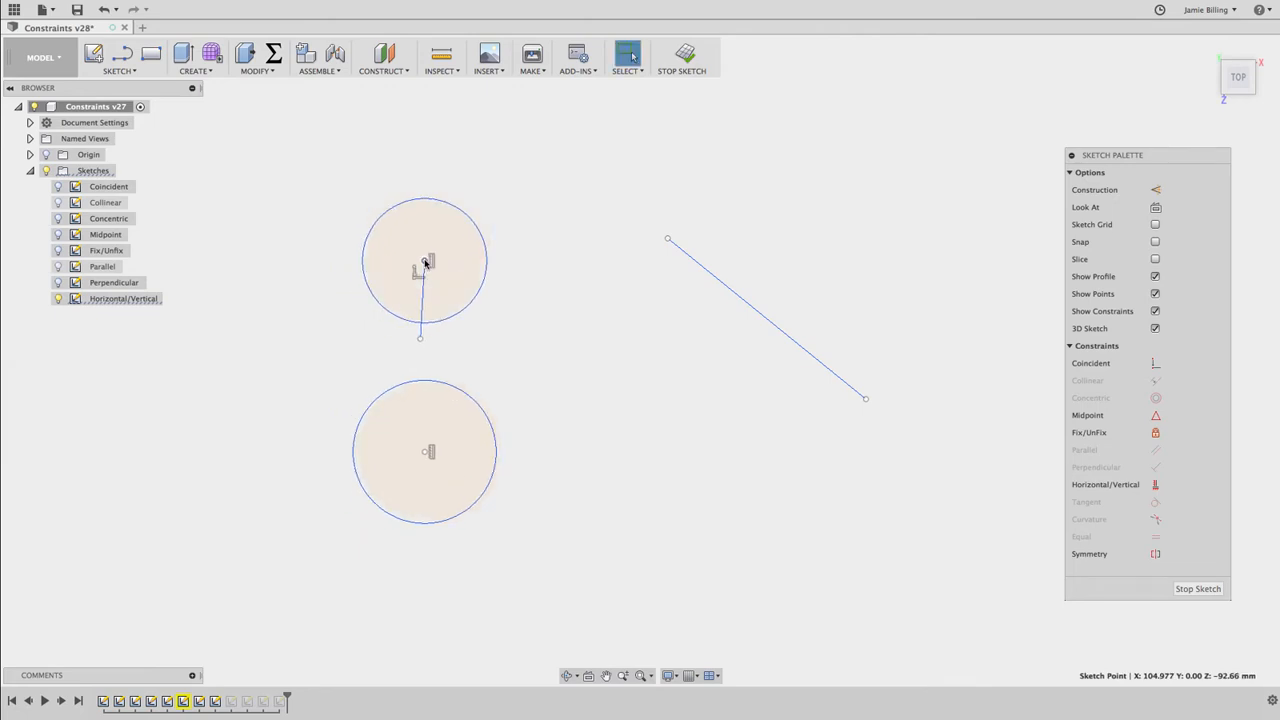
left_click(964, 430)
Align the slanted line's upper-left endpoint with the lower circle's center using Horizontal/Vertical, and move that endpoint downward to test it
left_click(1154, 485)
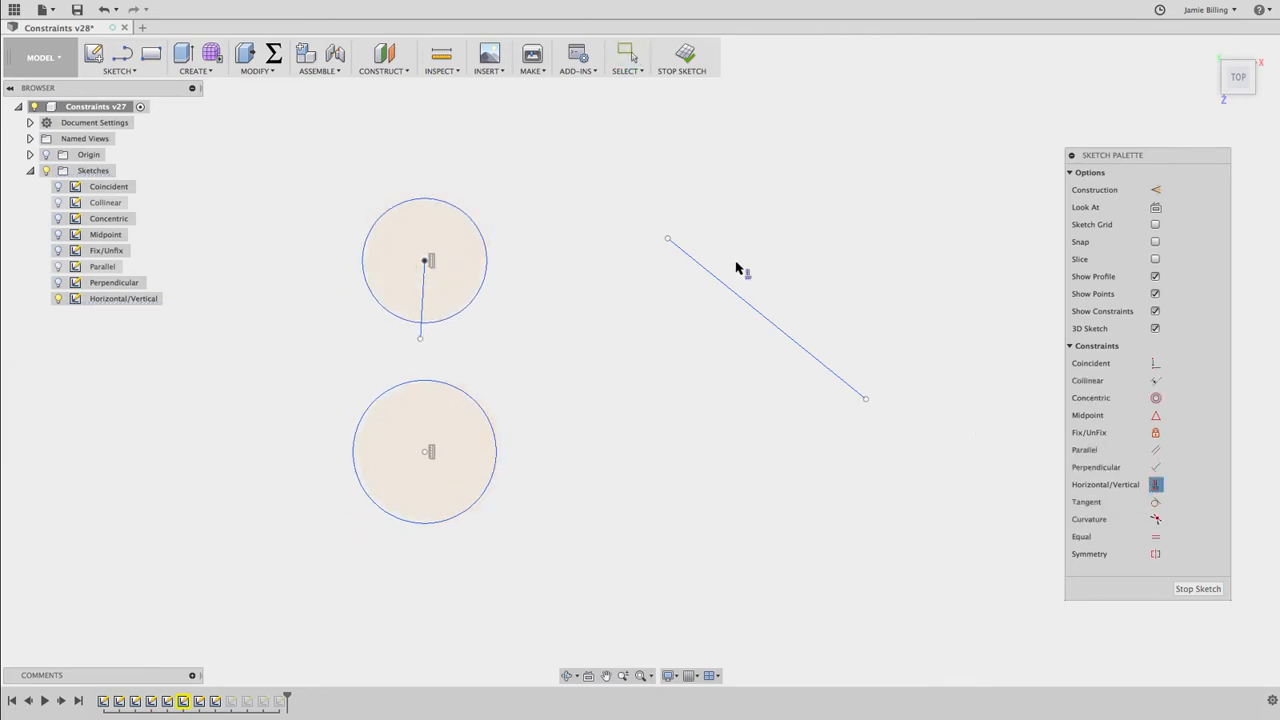
left_click(668, 240)
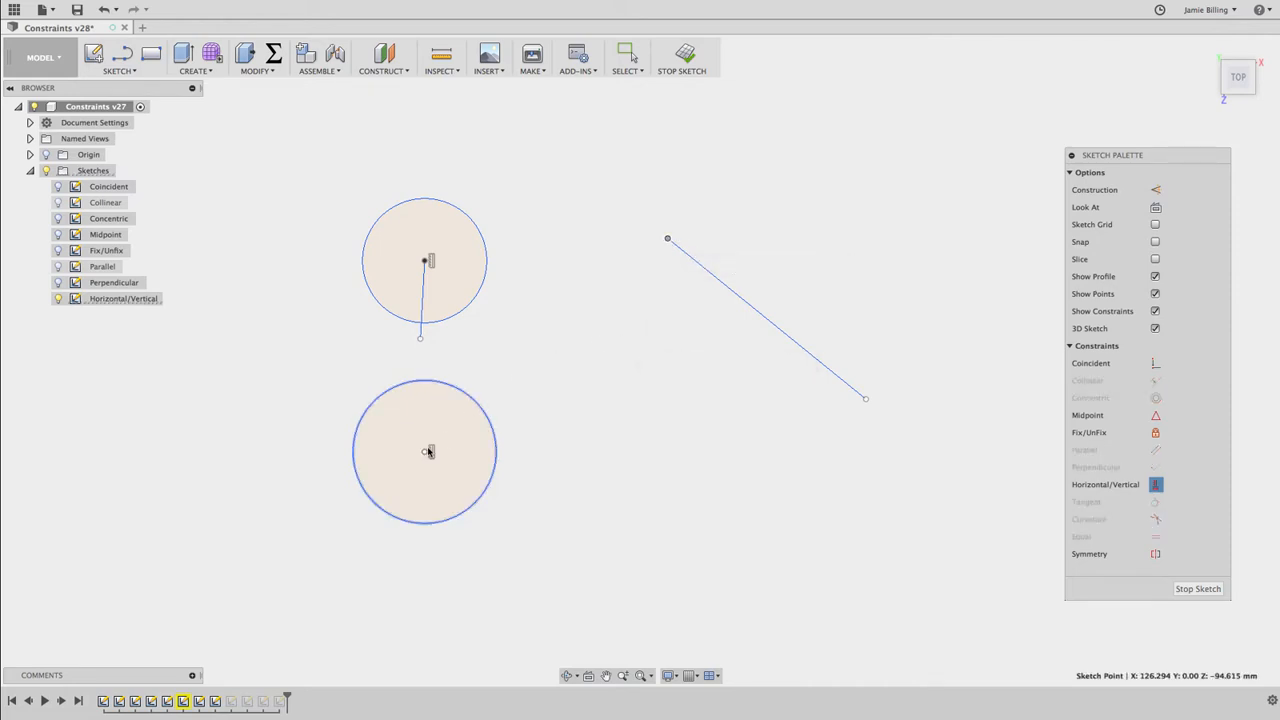
left_click(424, 454)
key("Escape")
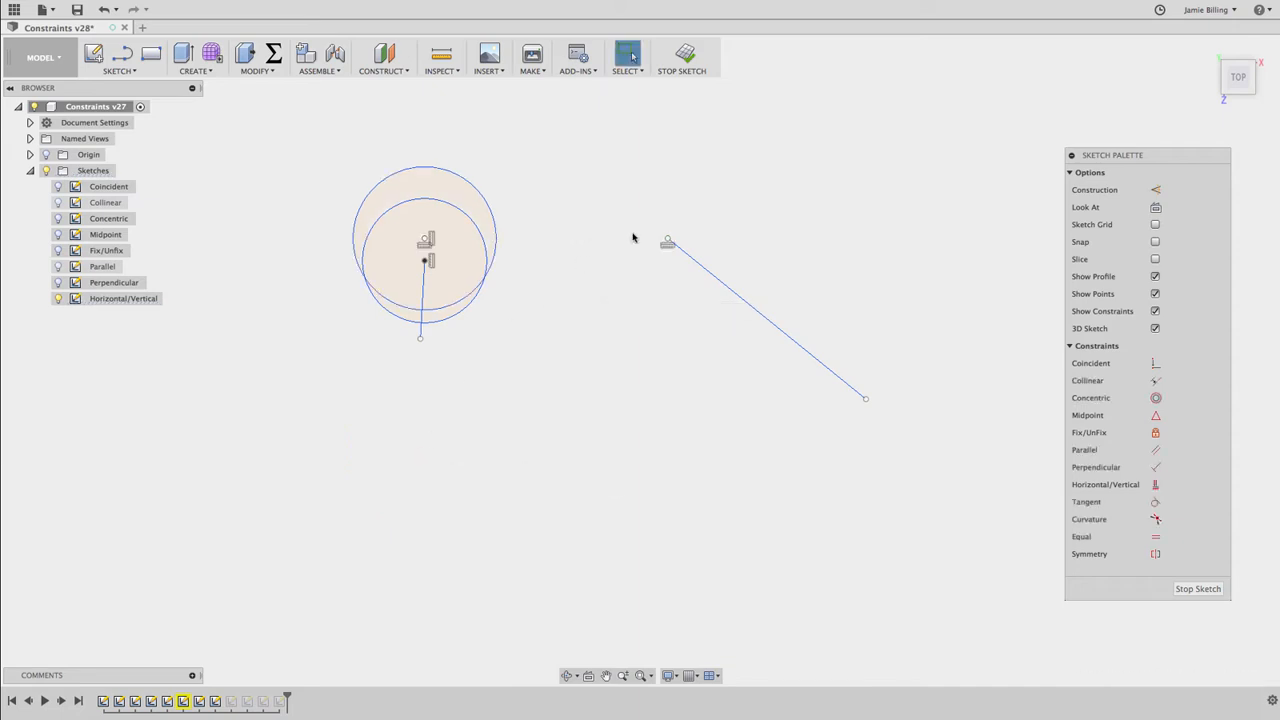
left_click_drag(667, 242, 620, 497)
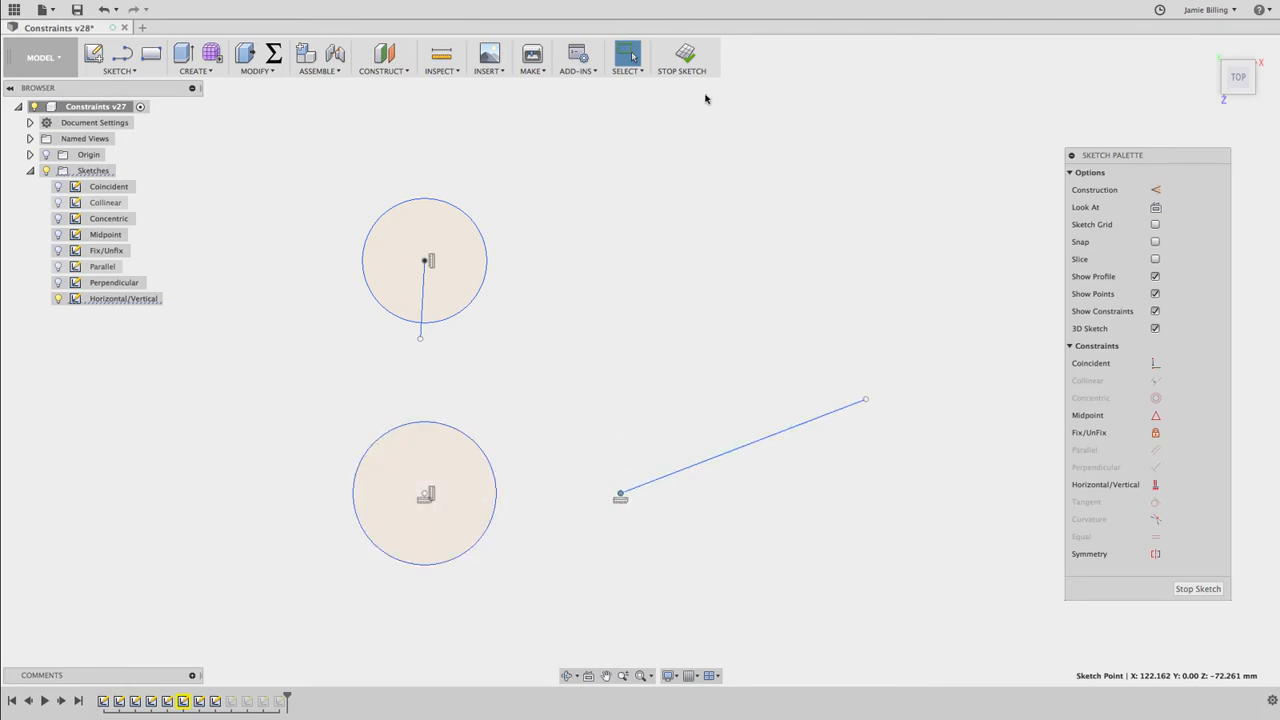
Finish the Horizontal/Vertical sketch and hide it, and open the Tangent sketch for editing with its geometry shown
left_click(686, 55)
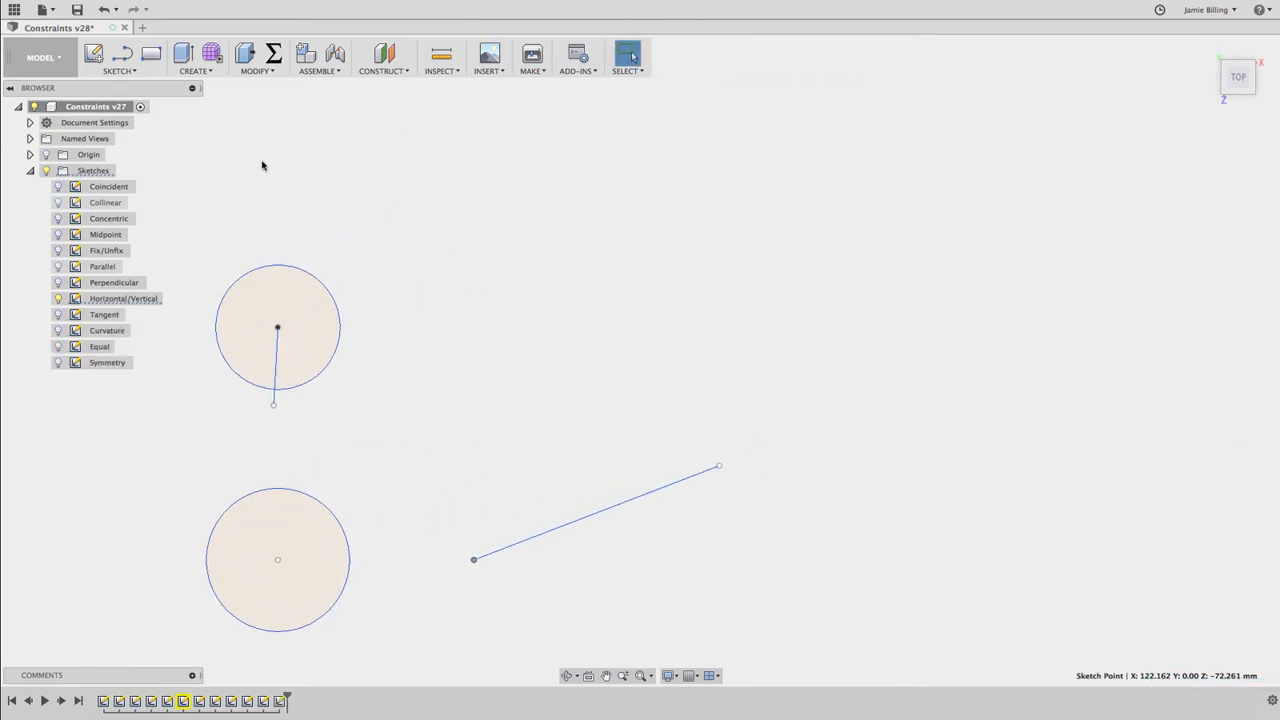
left_click(57, 298)
left_click(57, 314)
left_click(102, 315)
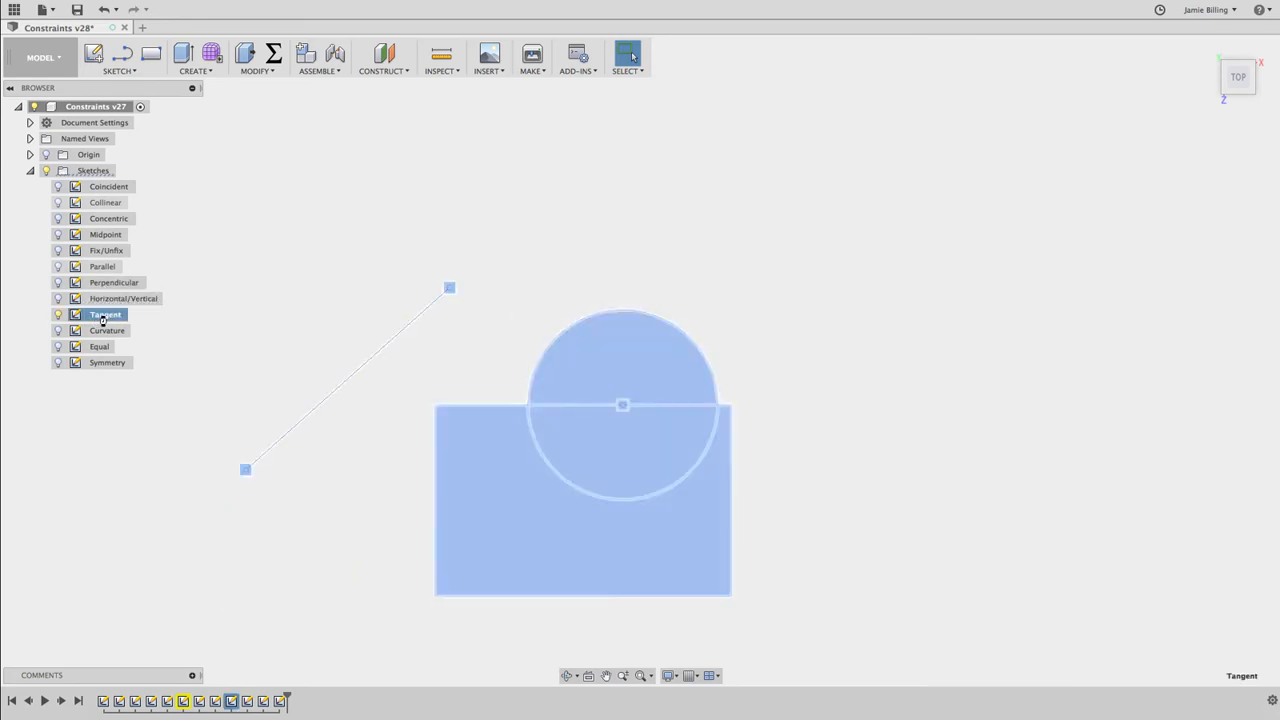
double_click(102, 316)
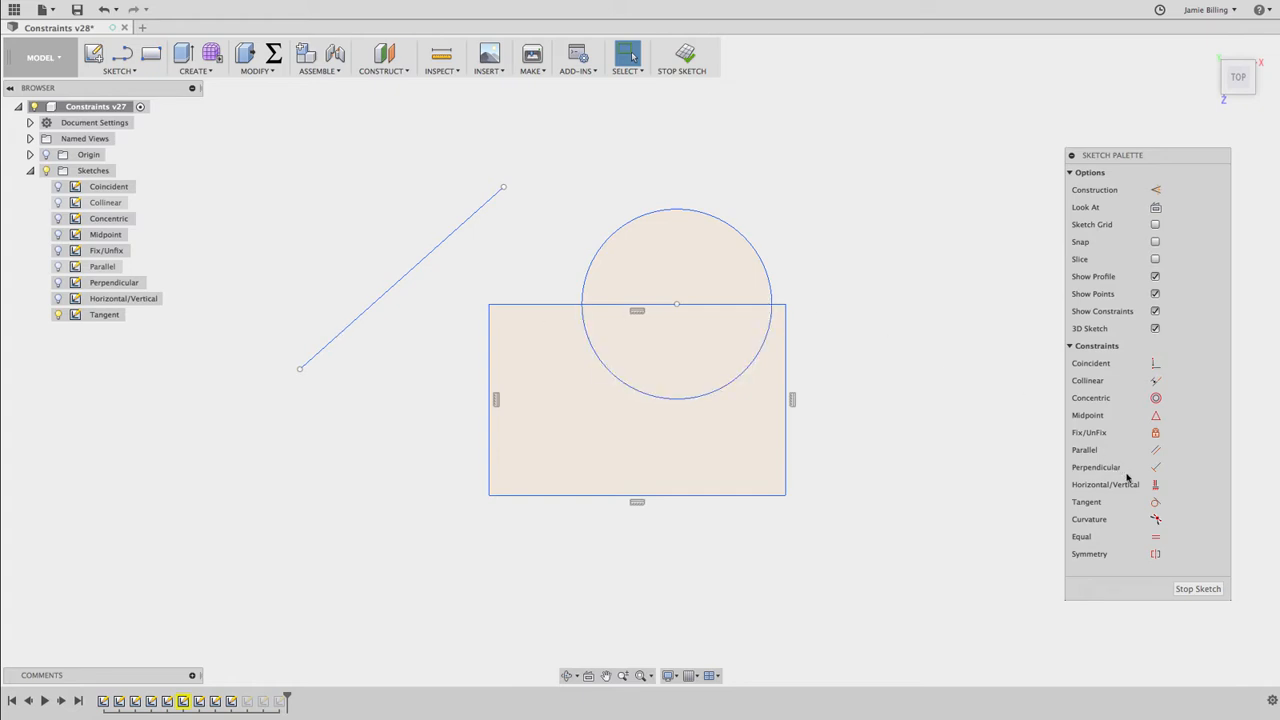
Make the circle tangent to the rectangle's right edge, and enlarge the circle to a radius of about 9.5 mm to test it
left_click(1156, 504)
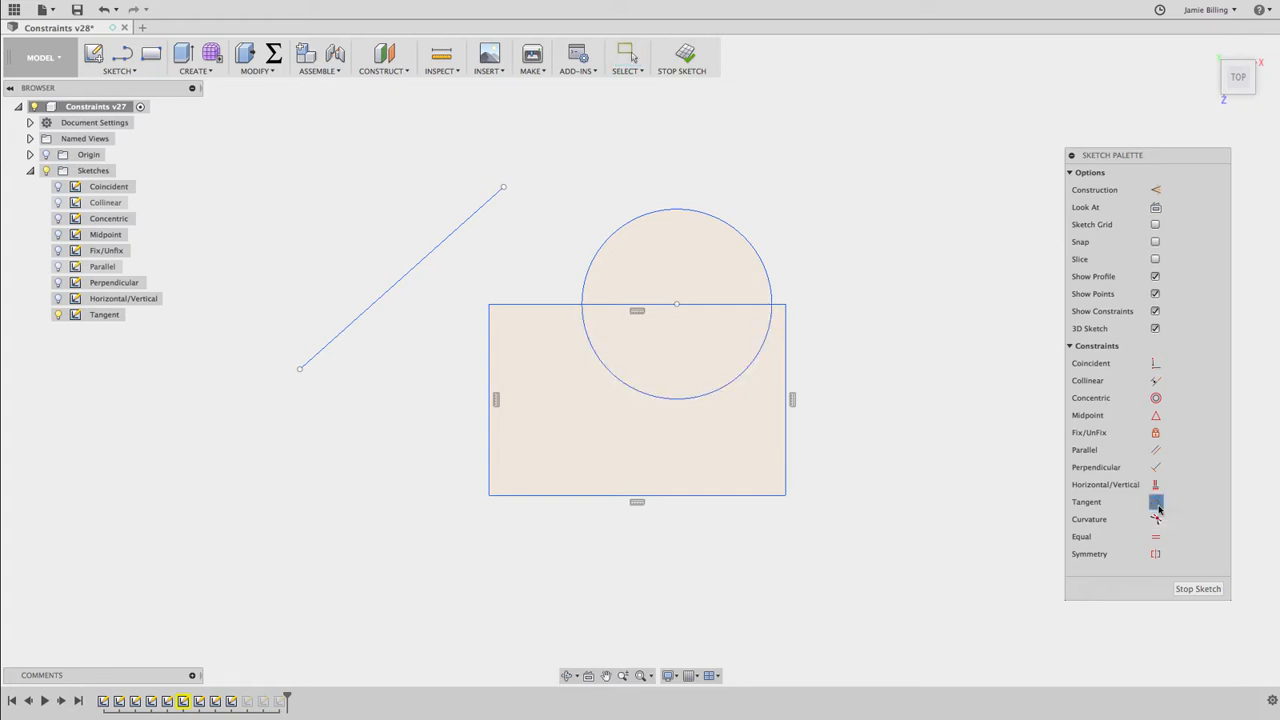
left_click(741, 237)
left_click(786, 312)
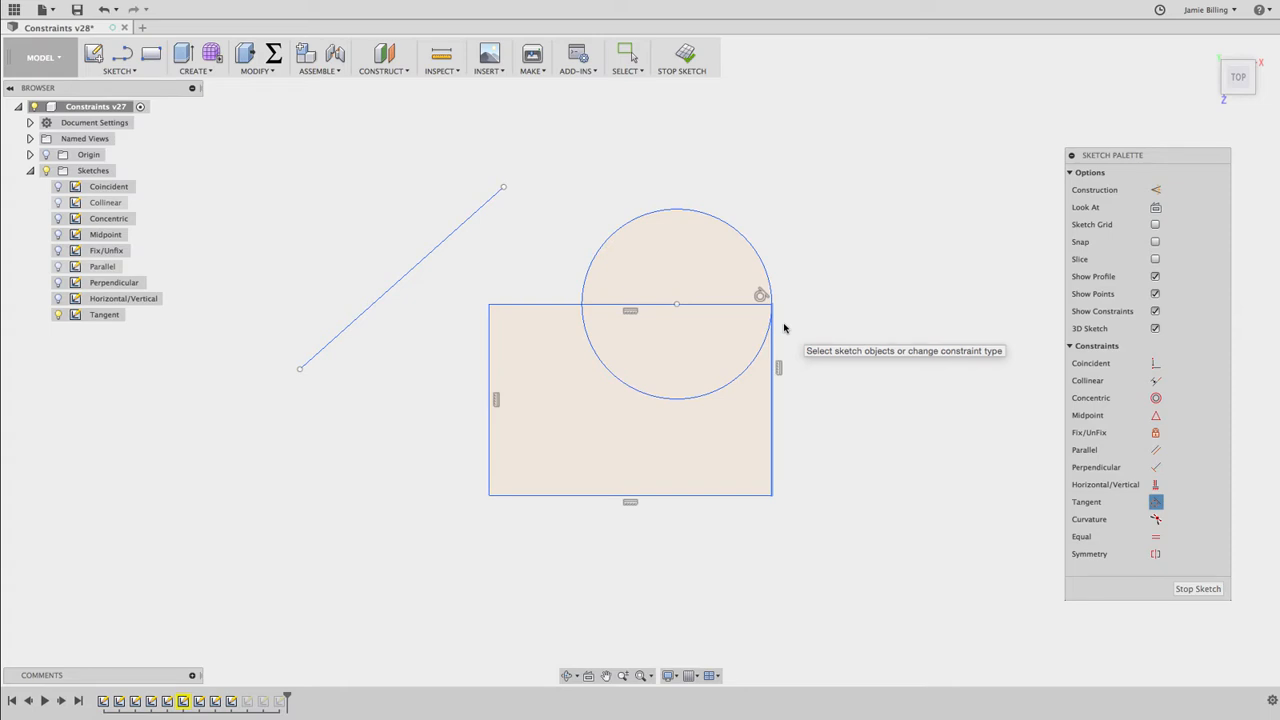
key("Escape")
left_click_drag(728, 230, 783, 300)
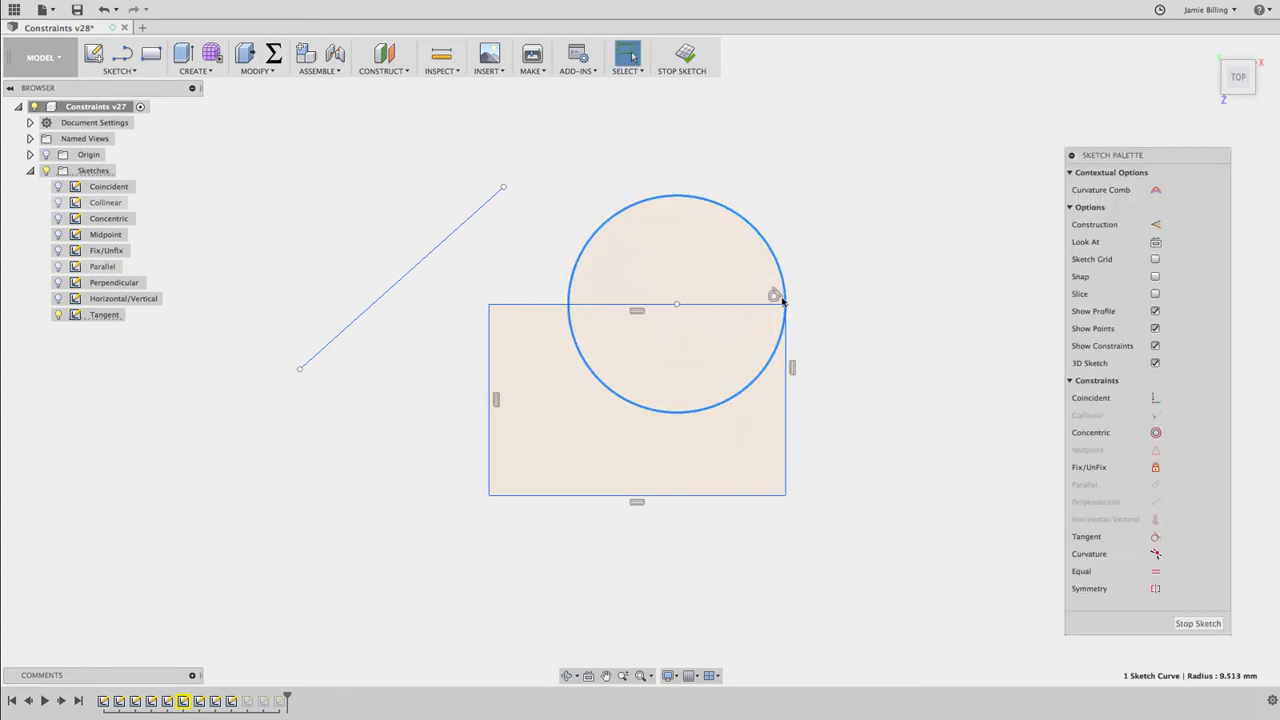
left_click(1014, 415)
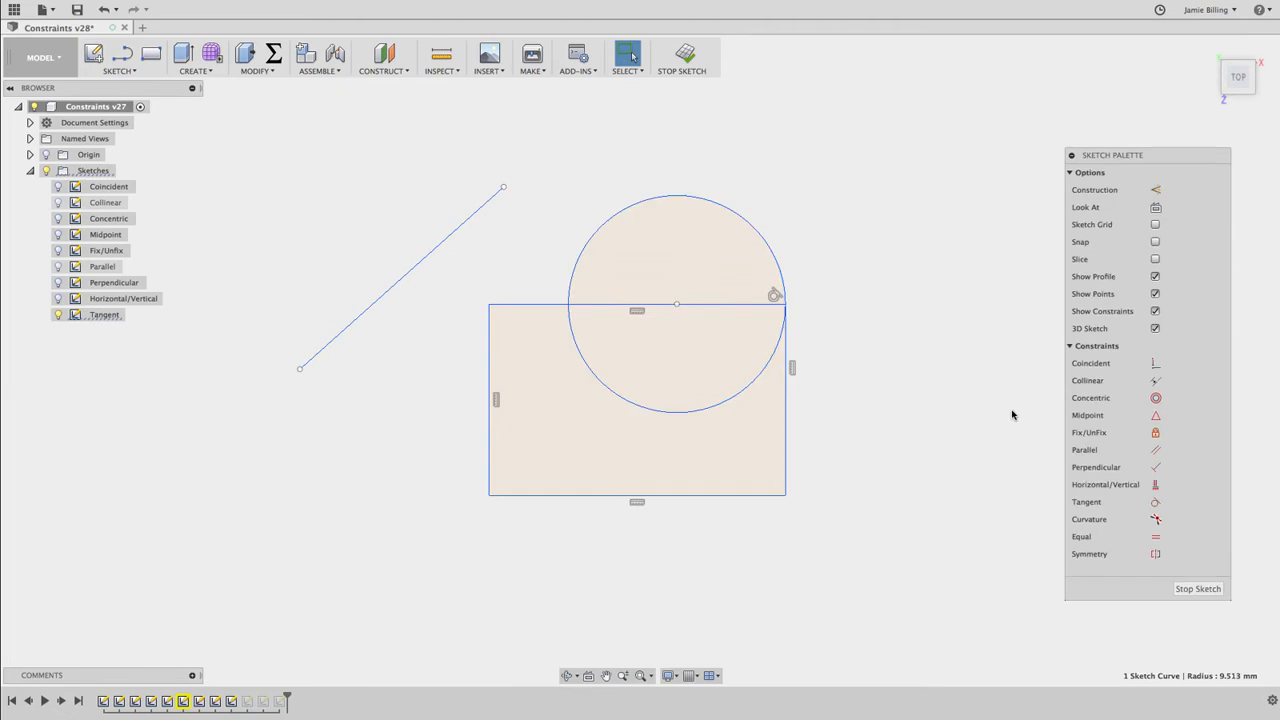
Make the circle tangent to the rectangle's left edge, and test by moving the rectangle's lower-right and upper-left corners inward
left_click(1155, 502)
left_click(580, 257)
left_click(489, 343)
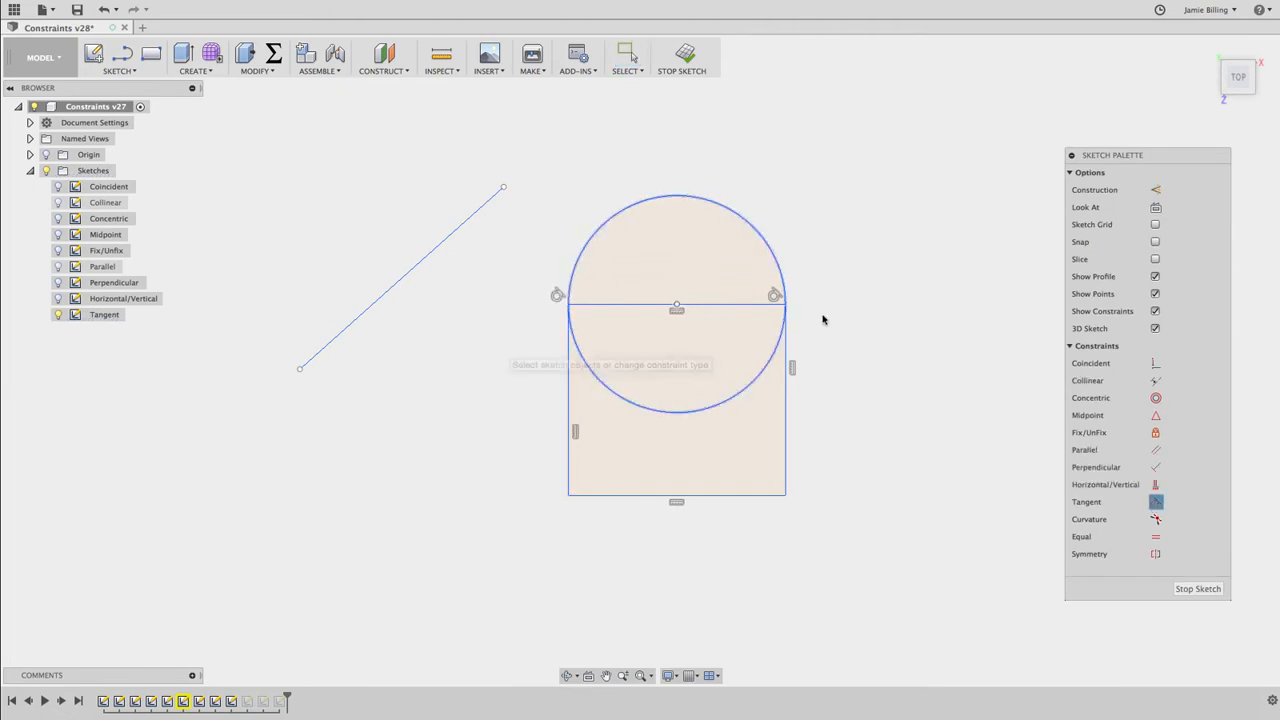
key("Escape")
left_click_drag(786, 494, 765, 511)
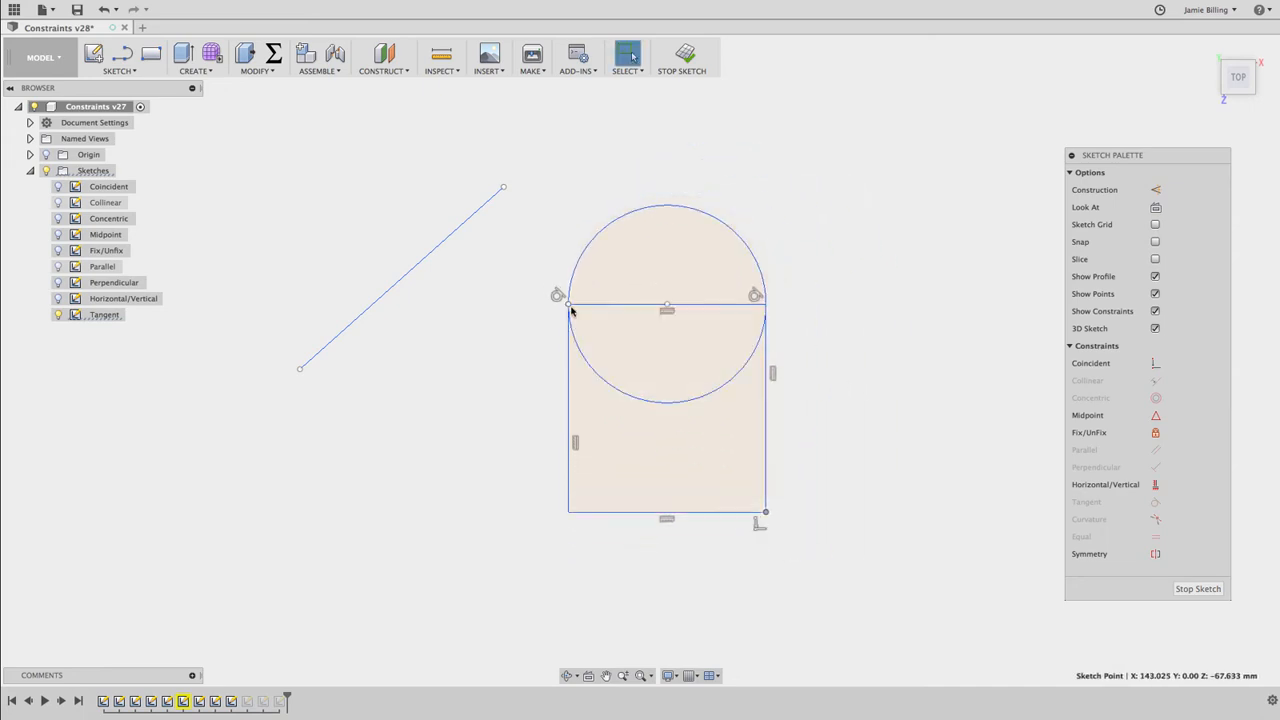
left_click_drag(571, 311, 618, 270)
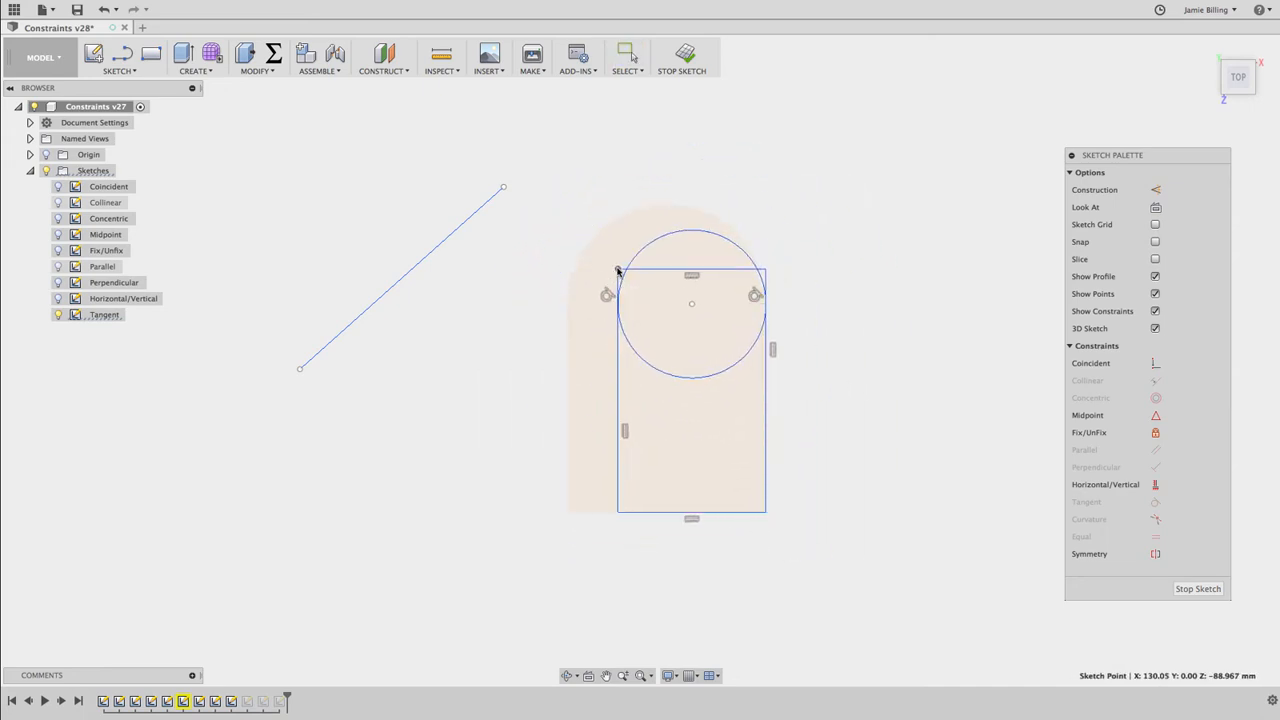
left_click(904, 314)
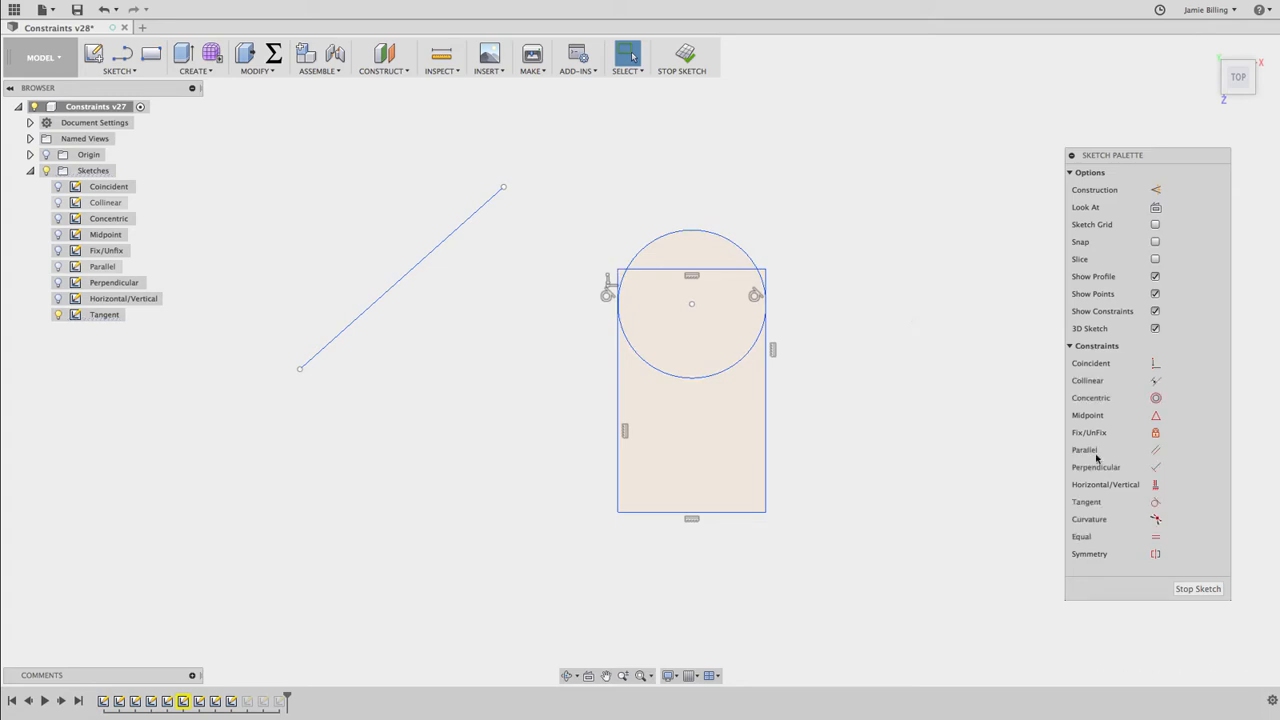
Make the slanted line tangent to the circle, and move the line's upper-right end over the top of the circle to test it
left_click(1155, 501)
left_click(657, 242)
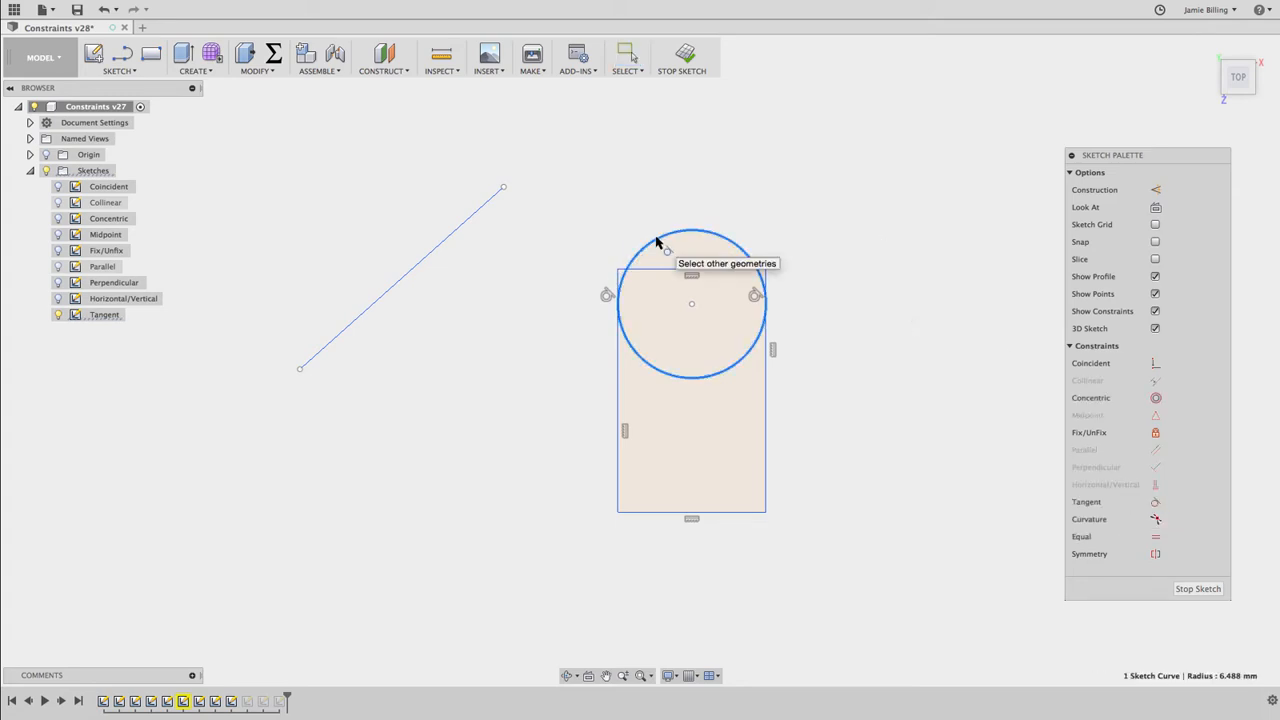
left_click(505, 192)
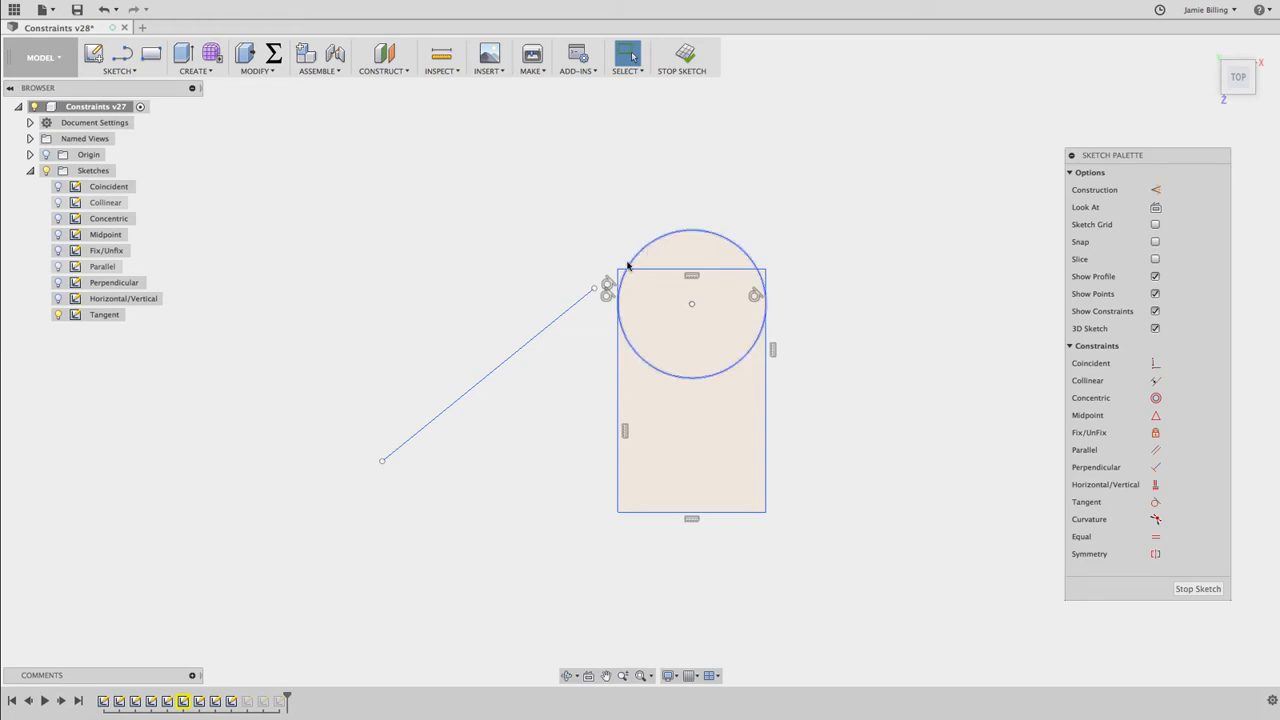
mouse_move(563, 317)
left_mouse_down()
mouse_move(534, 271)
mouse_move(458, 341)
mouse_move(540, 370)
mouse_move(729, 145)
mouse_move(805, 167)
mouse_move(811, 199)
mouse_move(789, 129)
left_mouse_up()
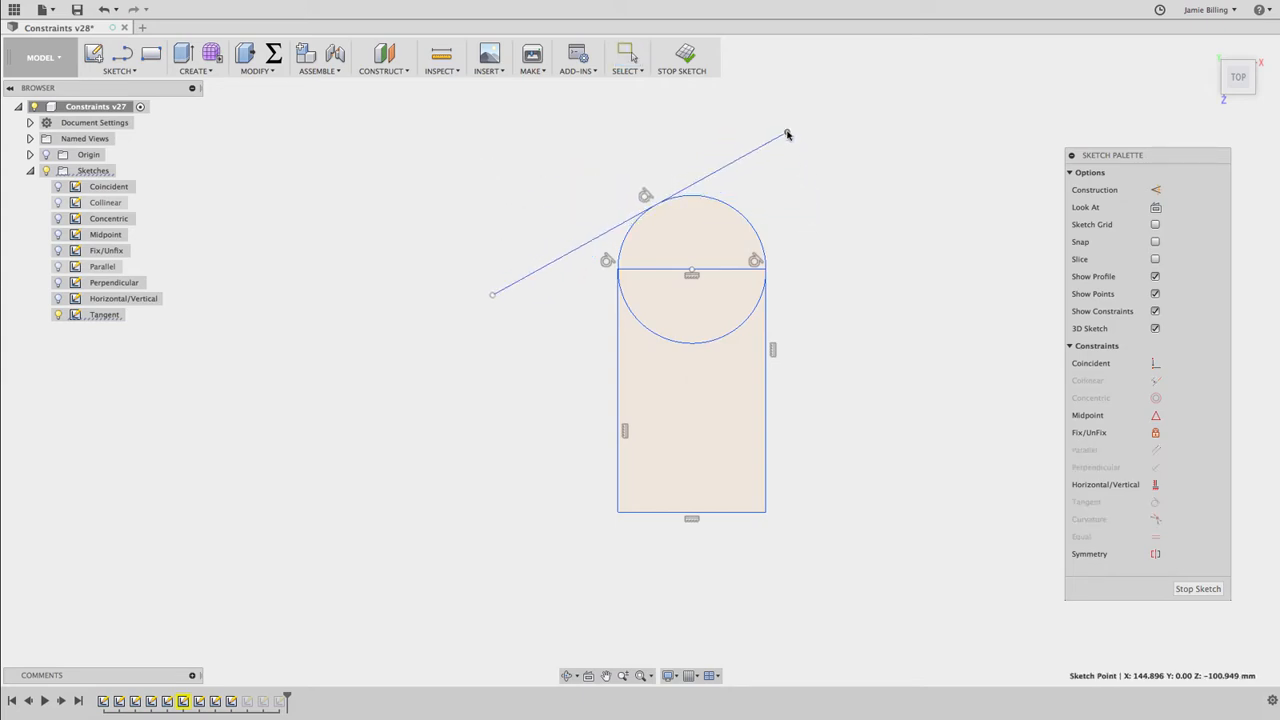
Finish the Tangent sketch and hide it, and open the Curvature sketch for editing with its geometry shown
left_click(686, 55)
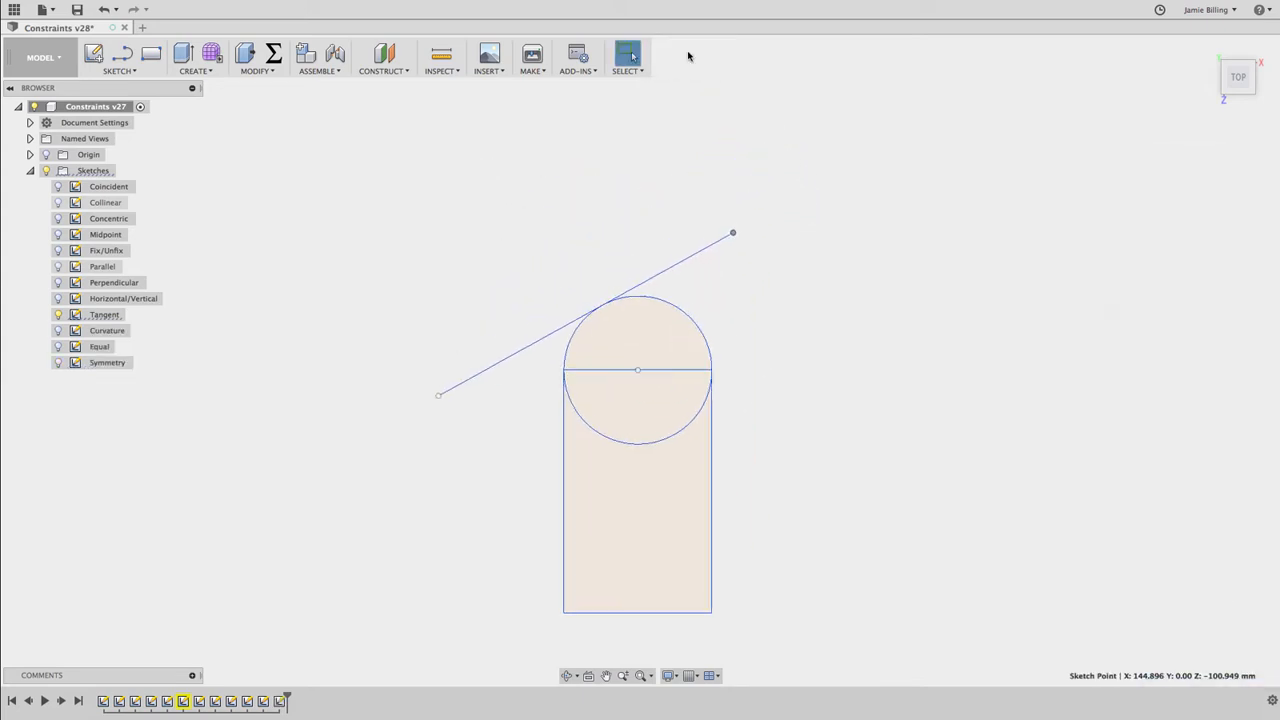
left_click(58, 314)
left_click(58, 330)
left_click(108, 330)
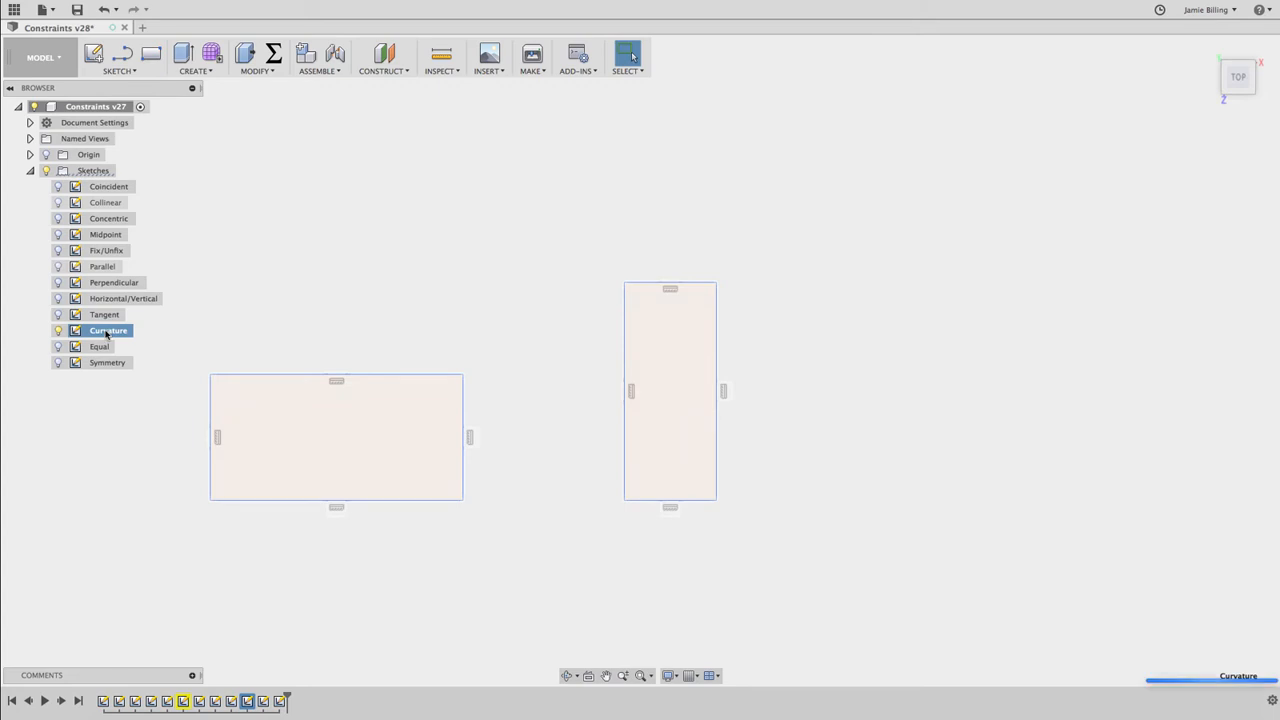
double_click(108, 330)
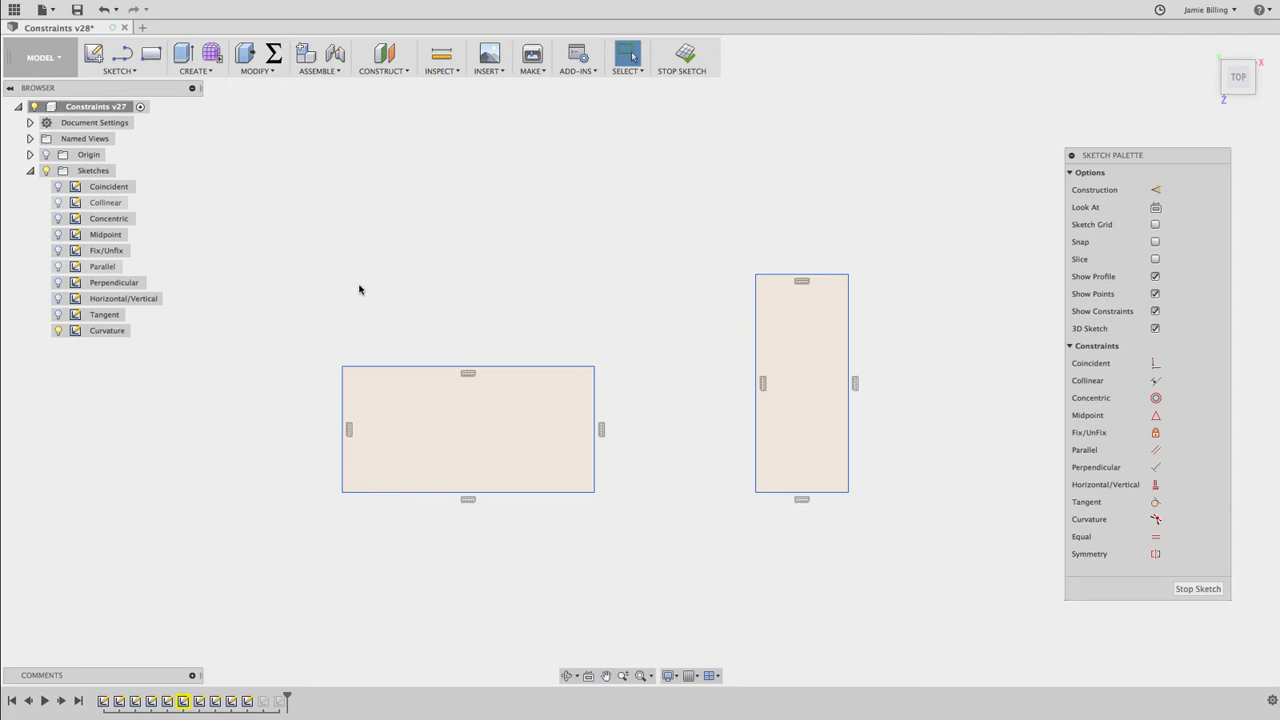
Draw a two-point spline from the left rectangle's upper-right corner to the right rectangle's upper-left corner
left_click(127, 72)
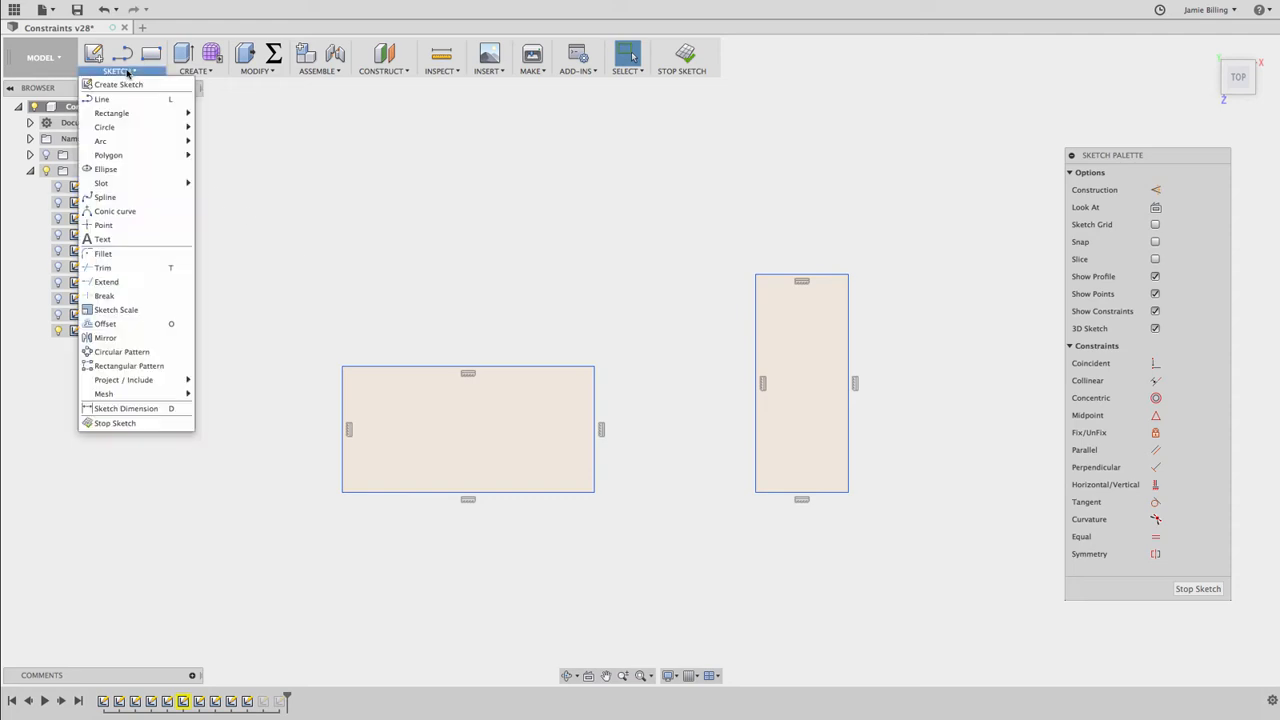
left_click(105, 197)
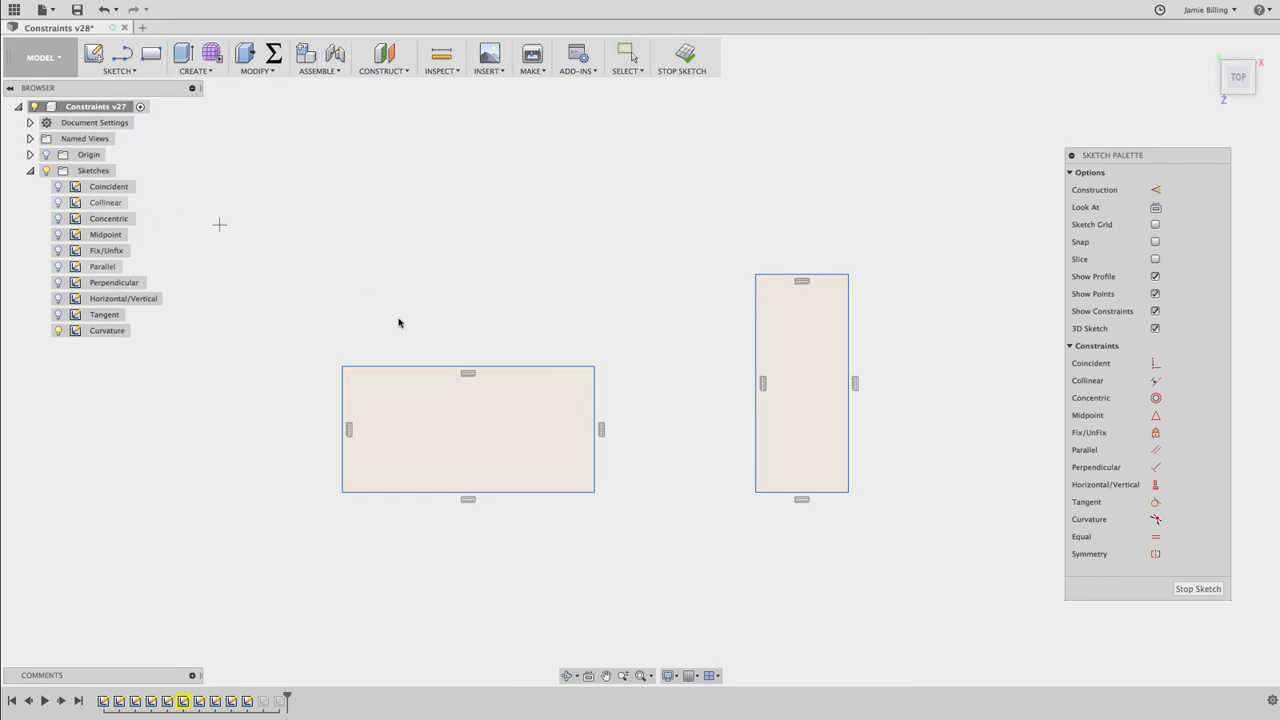
left_click(594, 367)
left_click(755, 274)
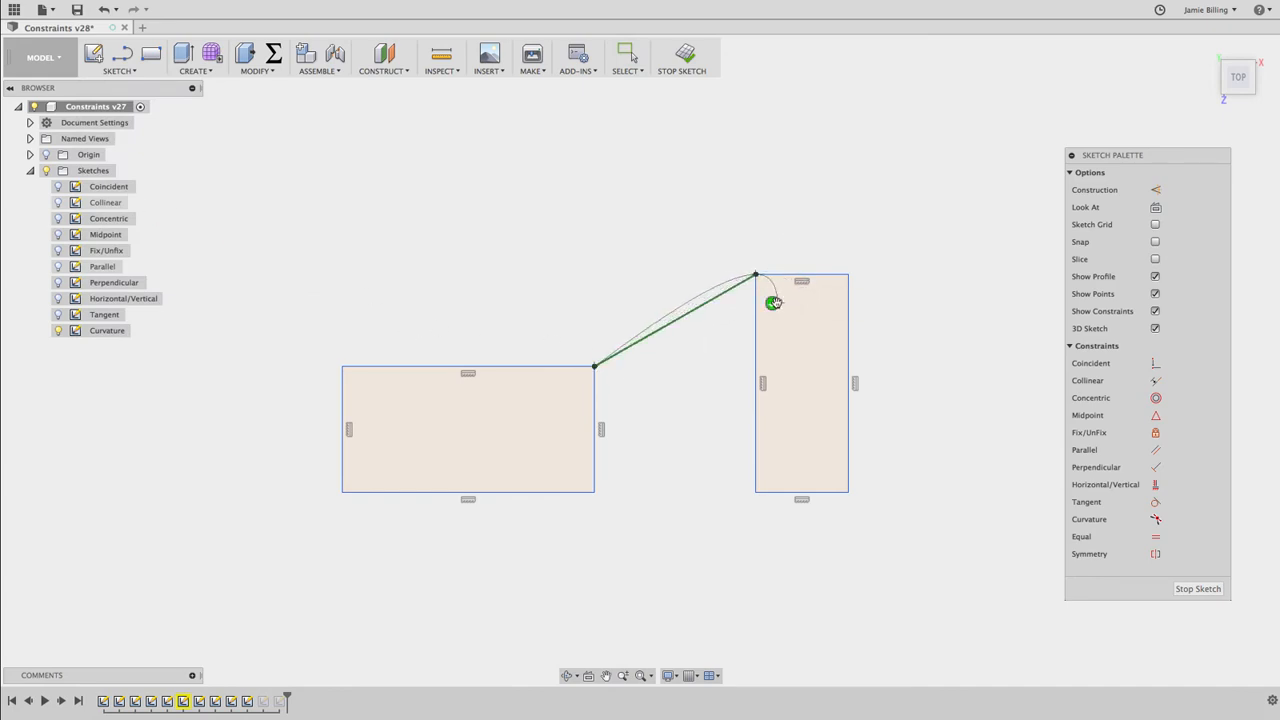
left_click(773, 303)
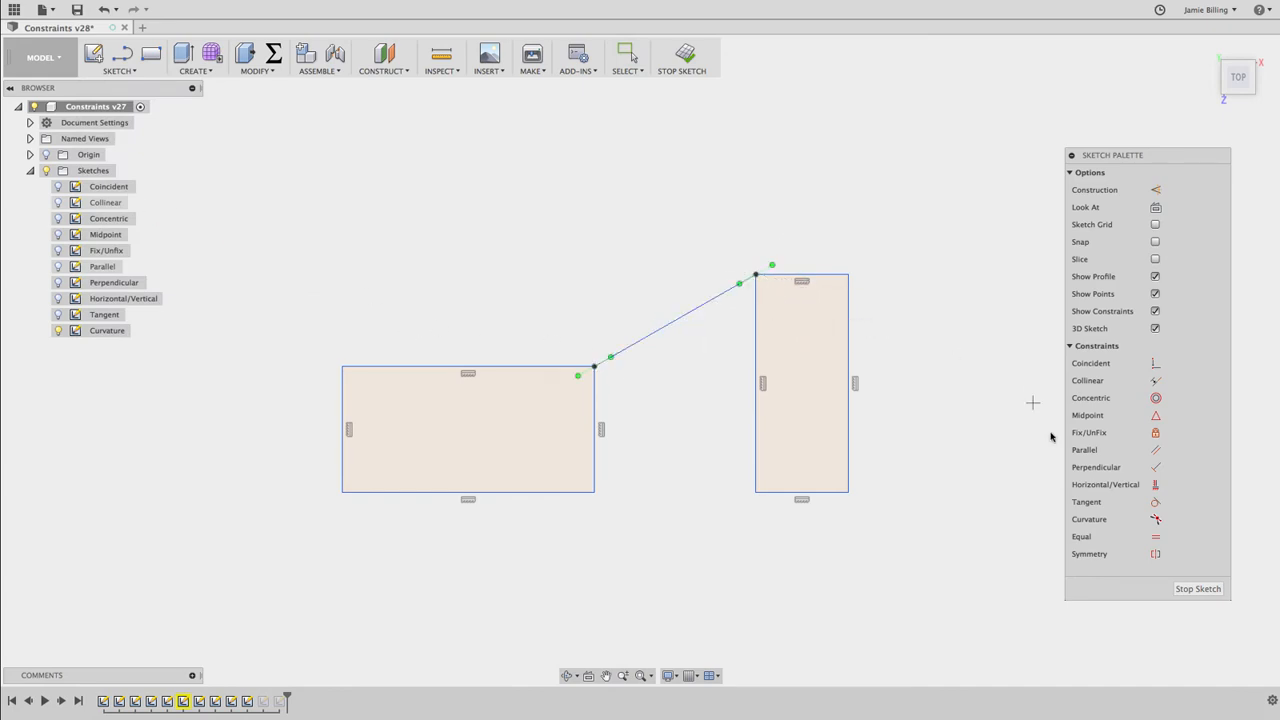
Apply Curvature constraints between the spline and the left rectangle's top edge, and between the spline and the right rectangle's top edge
left_click(1156, 518)
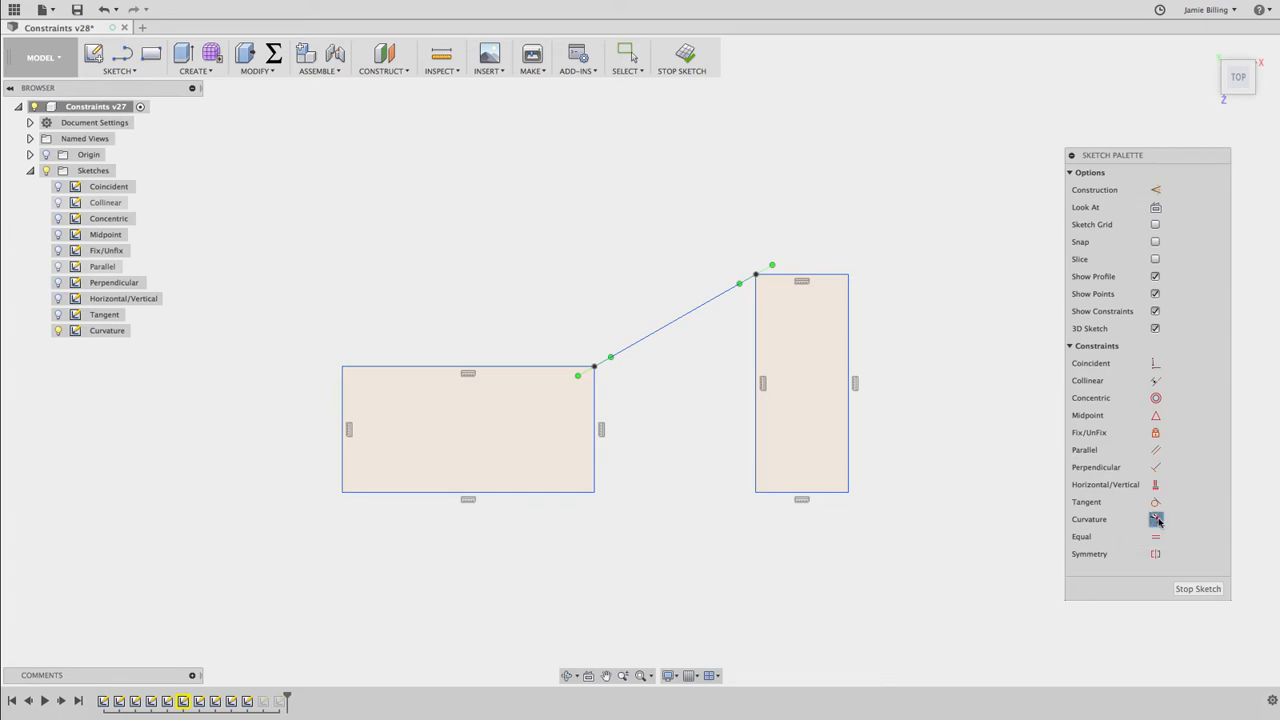
left_click(565, 367)
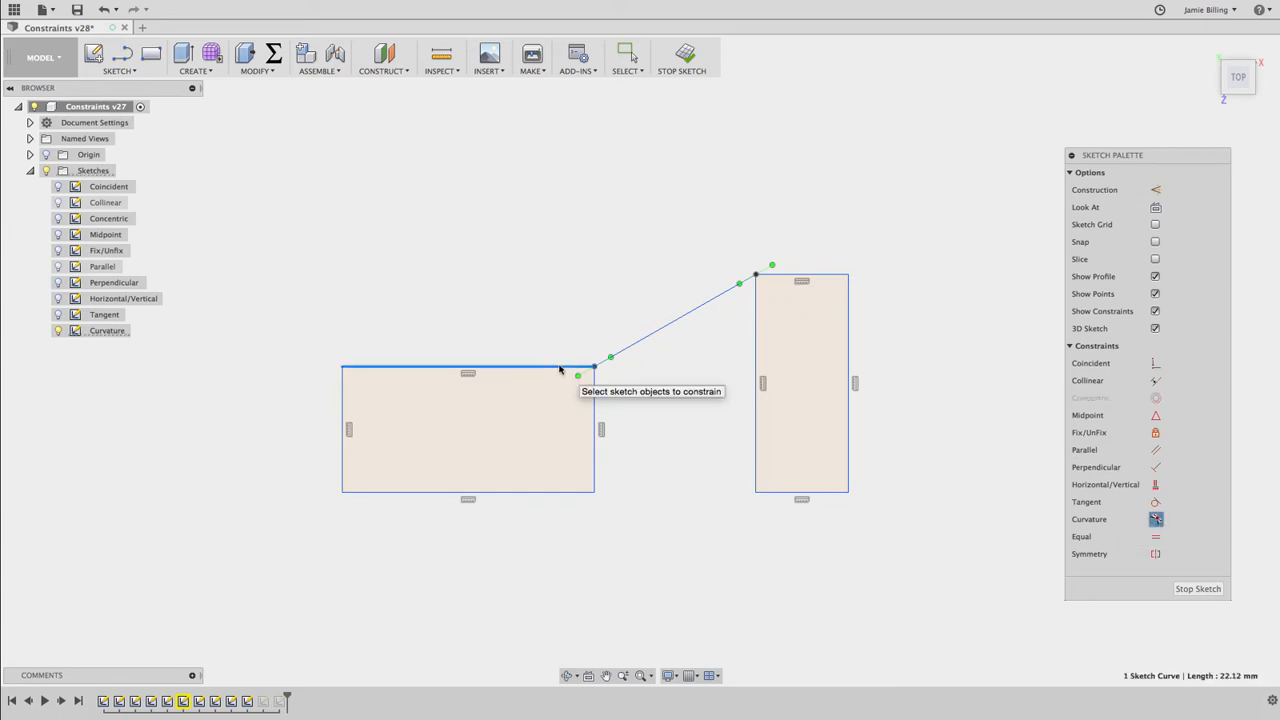
left_click(630, 348)
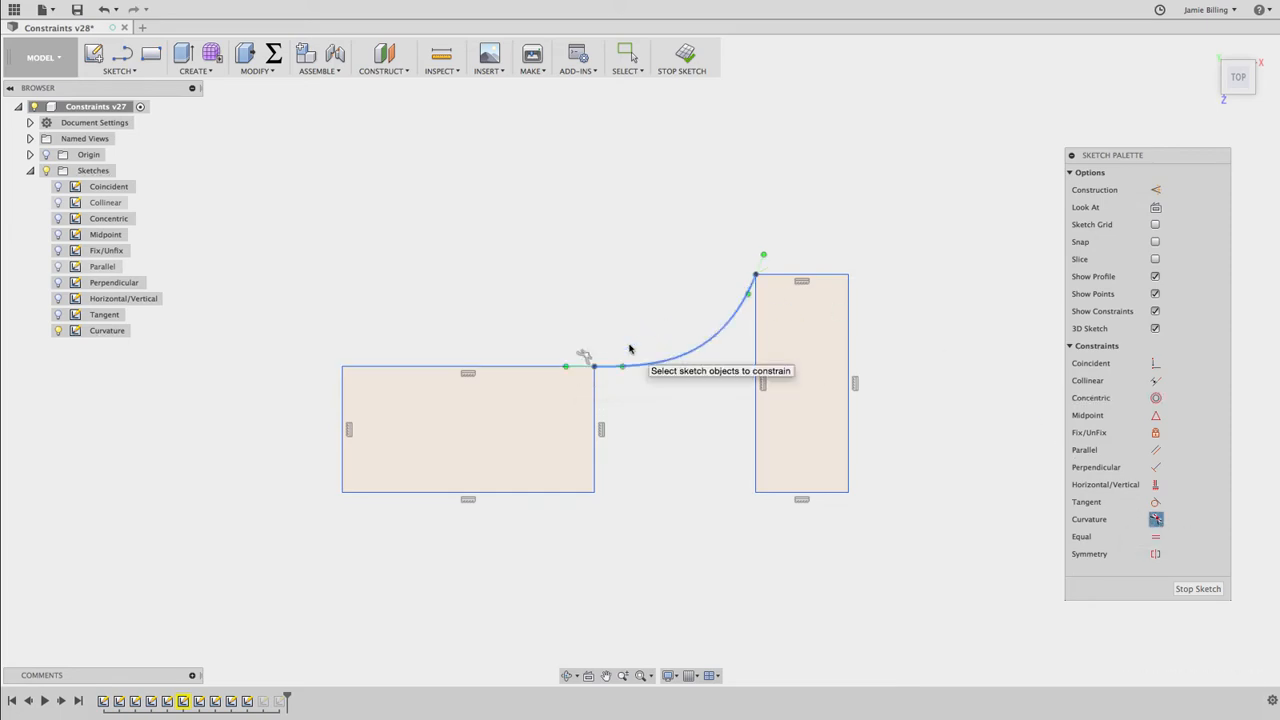
left_click(715, 341)
left_click(800, 276)
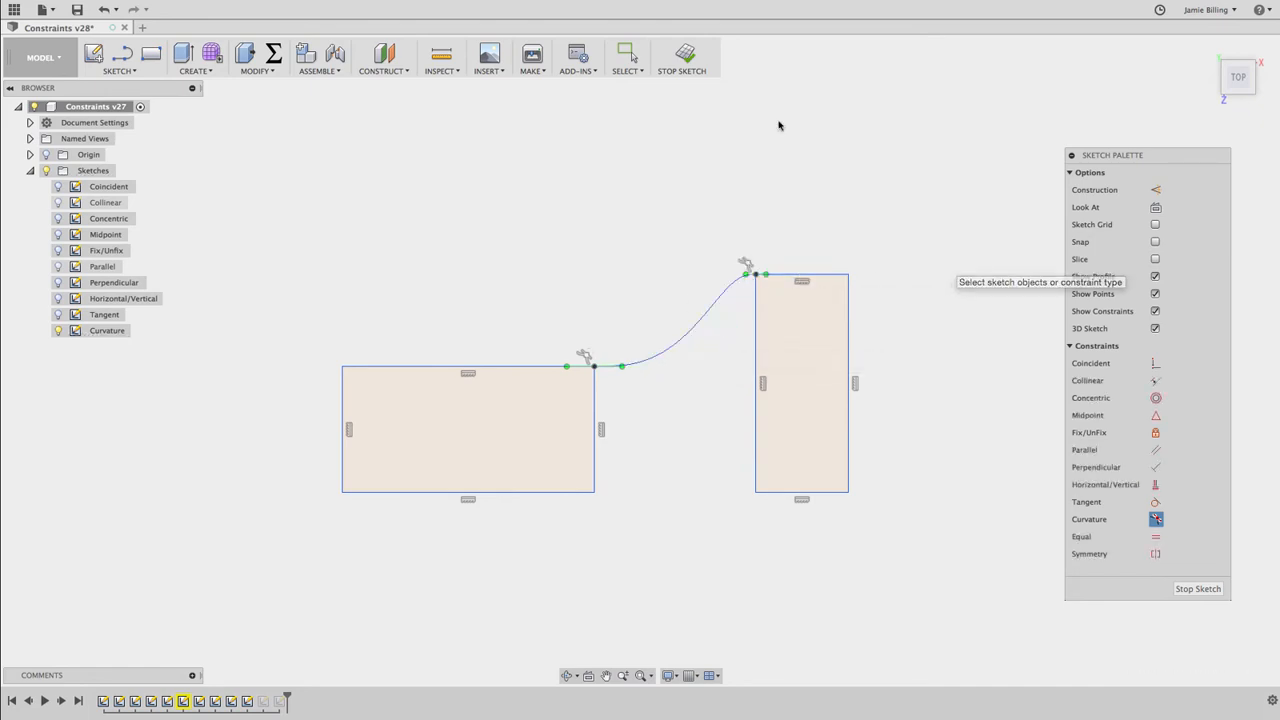
Finish the Curvature sketch, and open the Equal sketch for editing with its geometry shown
left_click(685, 53)
left_click(62, 363)
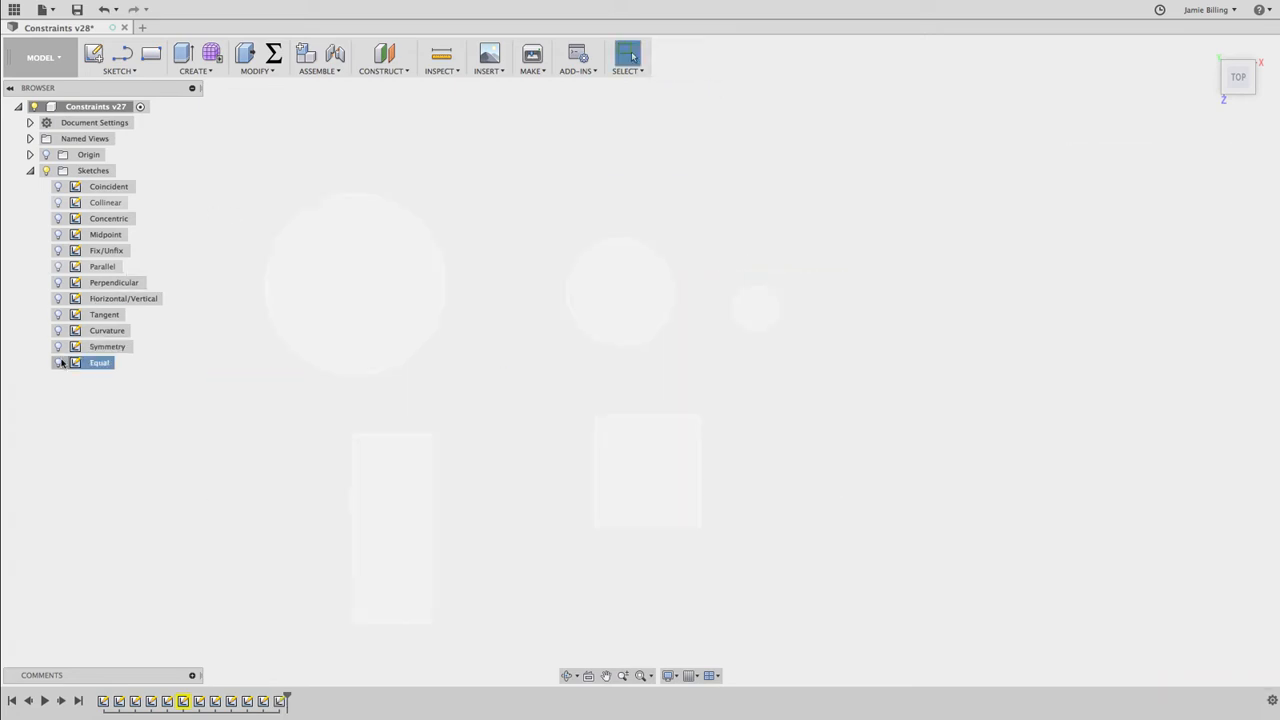
double_click(103, 364)
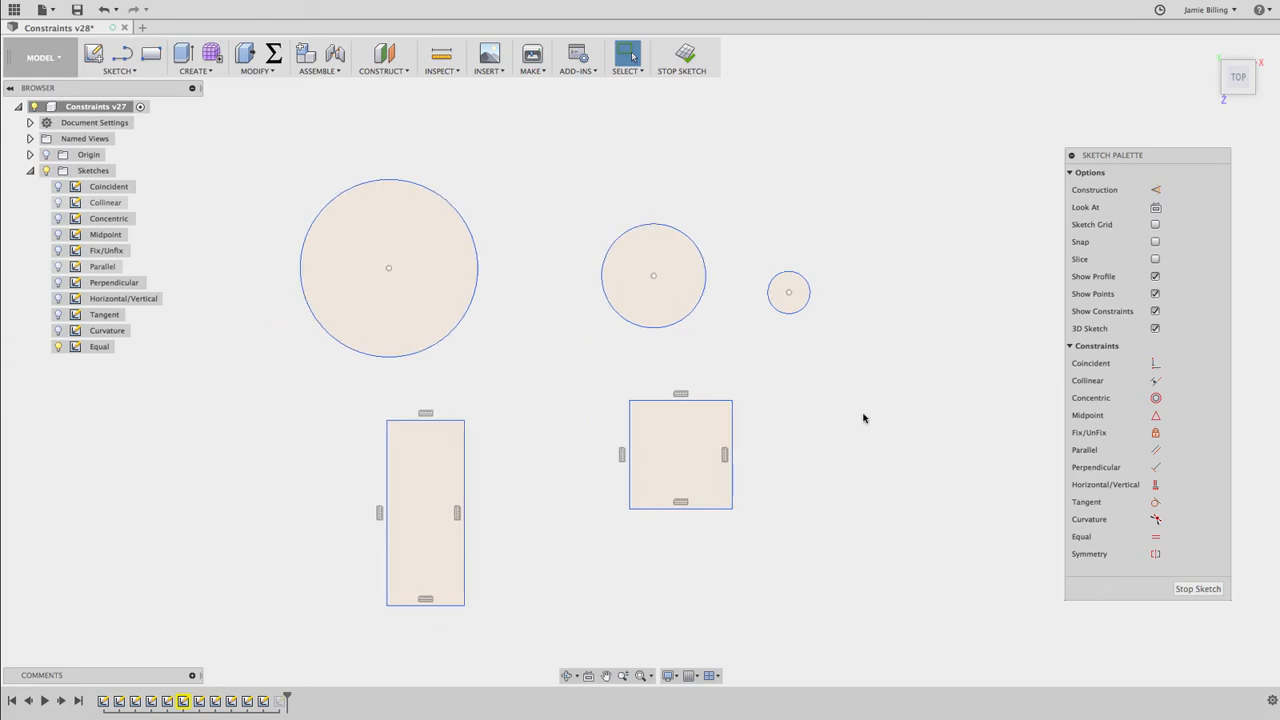
Make the two rectangles' top edges equal and their right edges equal, and move the right rectangle's upper-right corner outward to test
left_click(1155, 537)
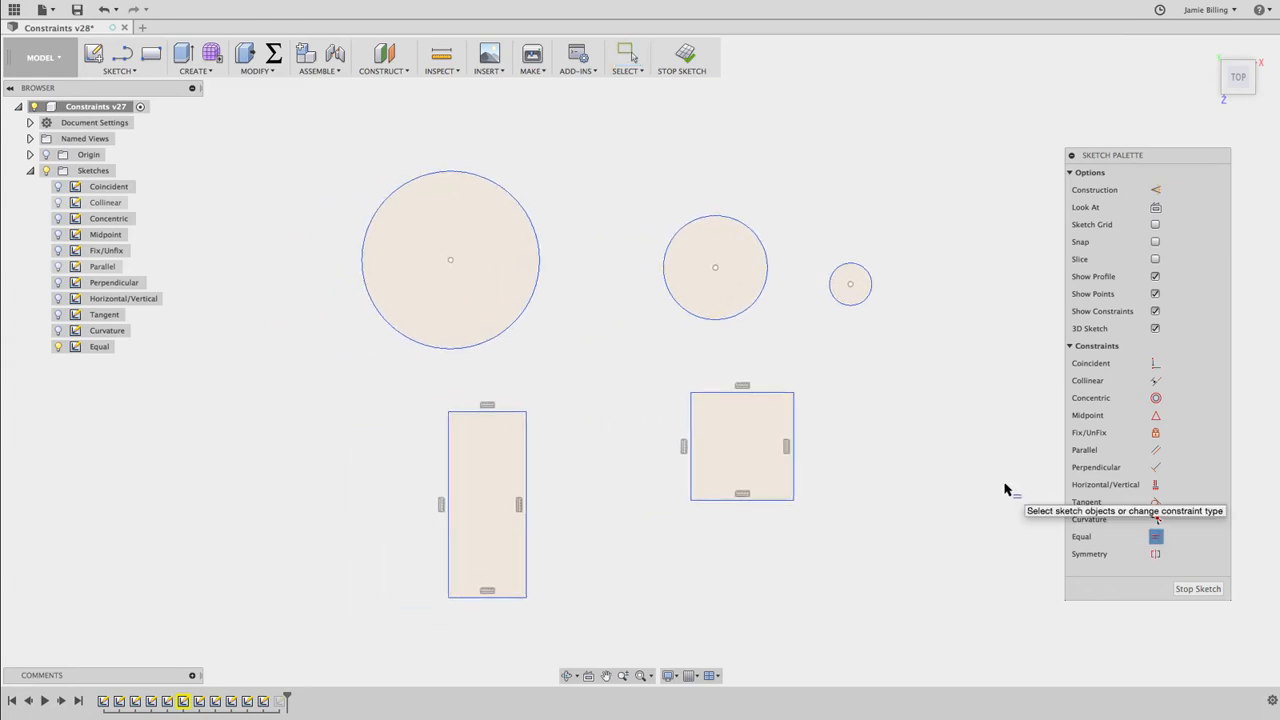
left_click(774, 394)
left_click(514, 412)
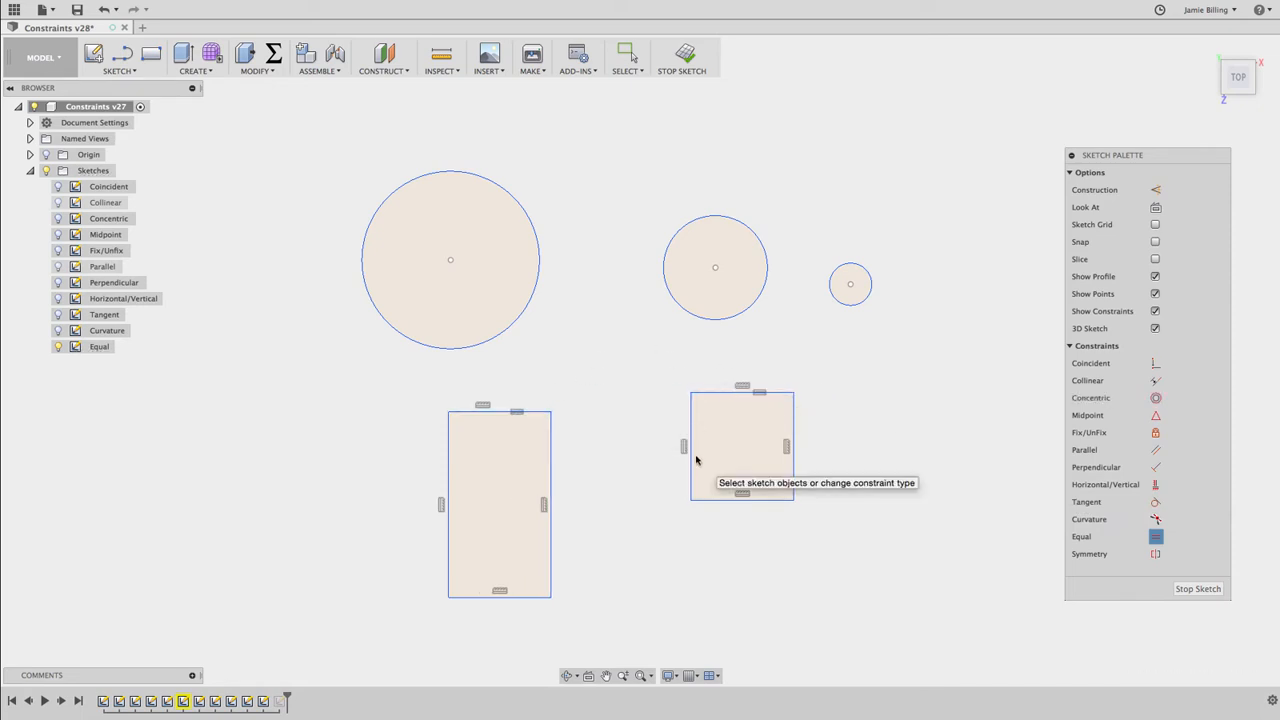
left_click(796, 458)
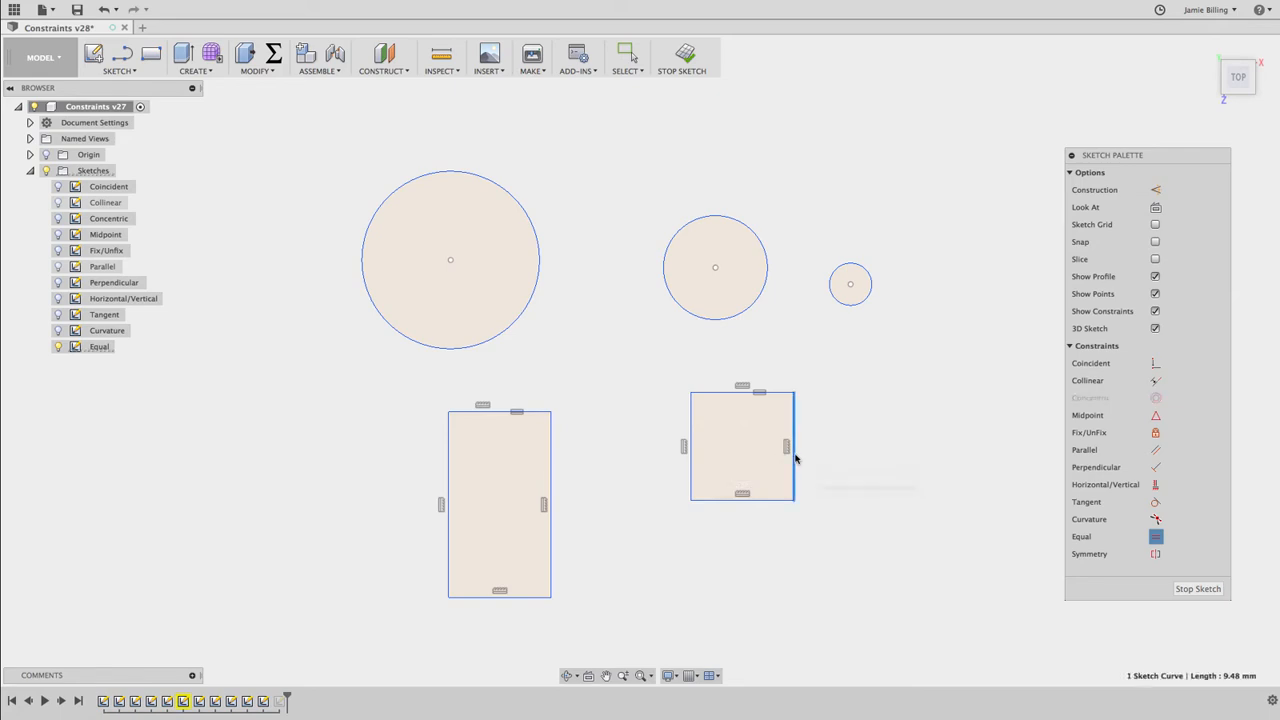
left_click(551, 486)
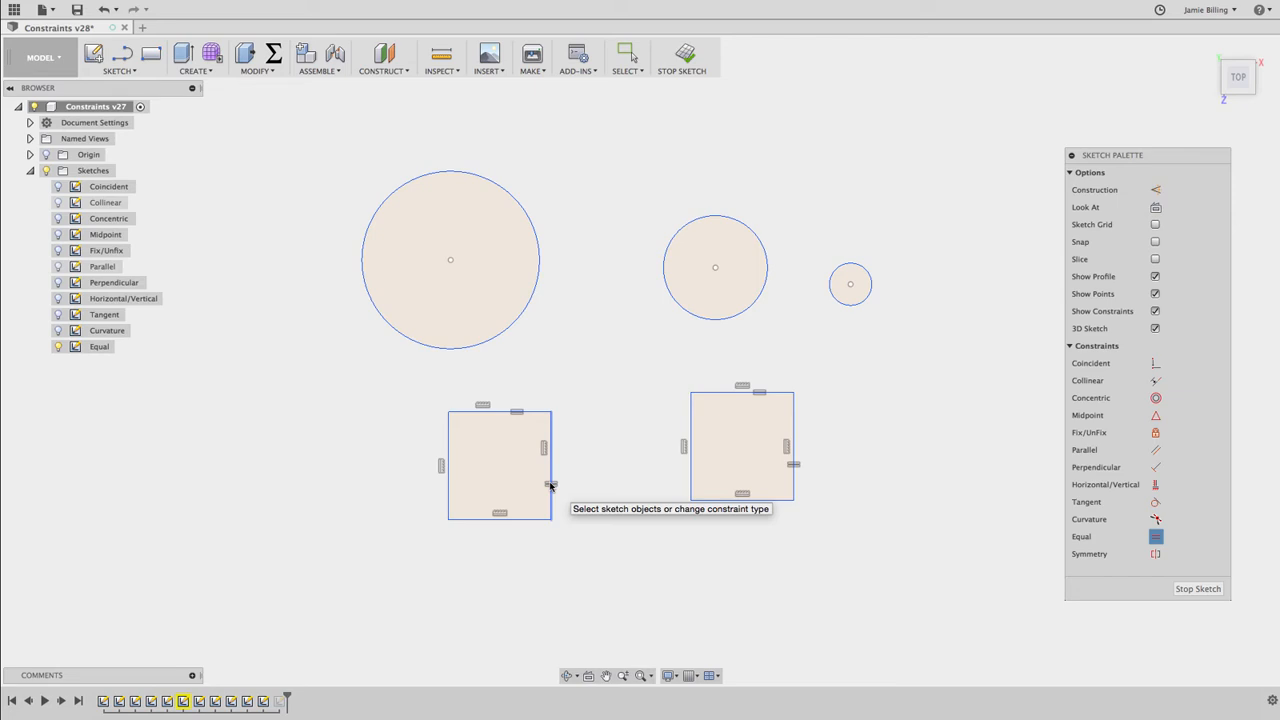
key("Escape")
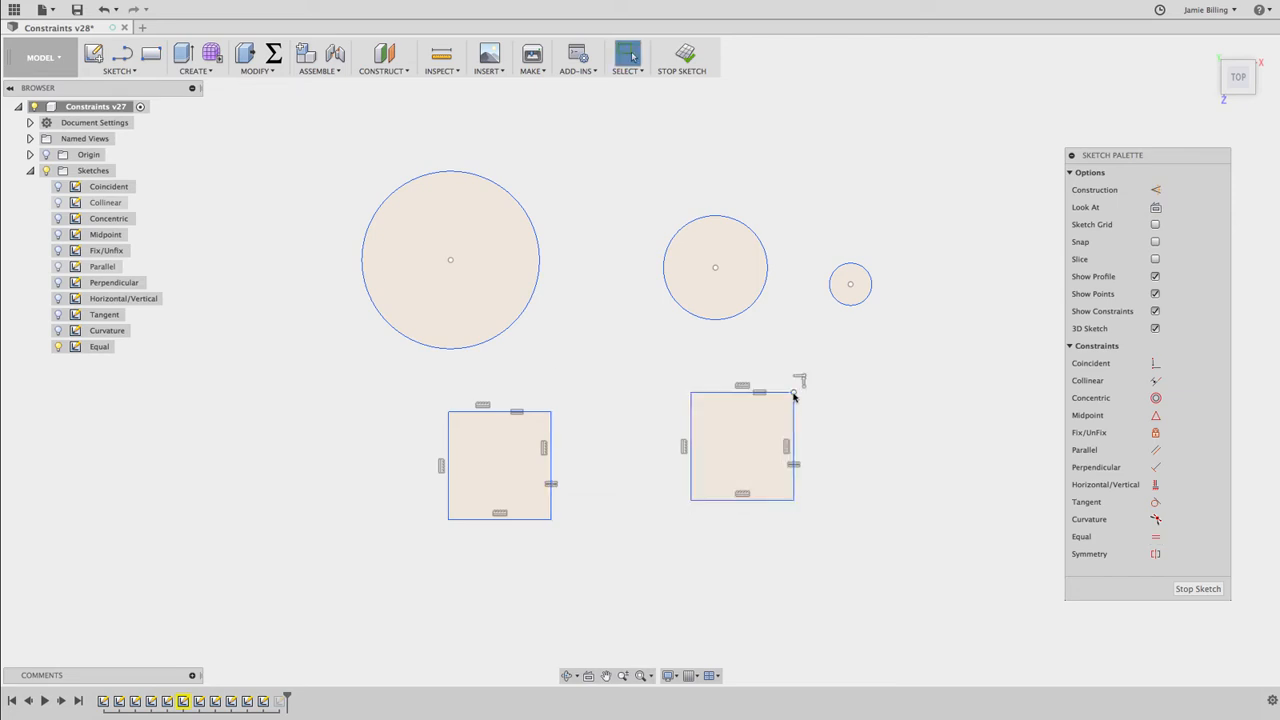
left_click_drag(794, 393, 822, 401)
Make all three circles equal in size with one selection, and enlarge the rightmost circle to test the constraint
left_click_drag(335, 151, 900, 372)
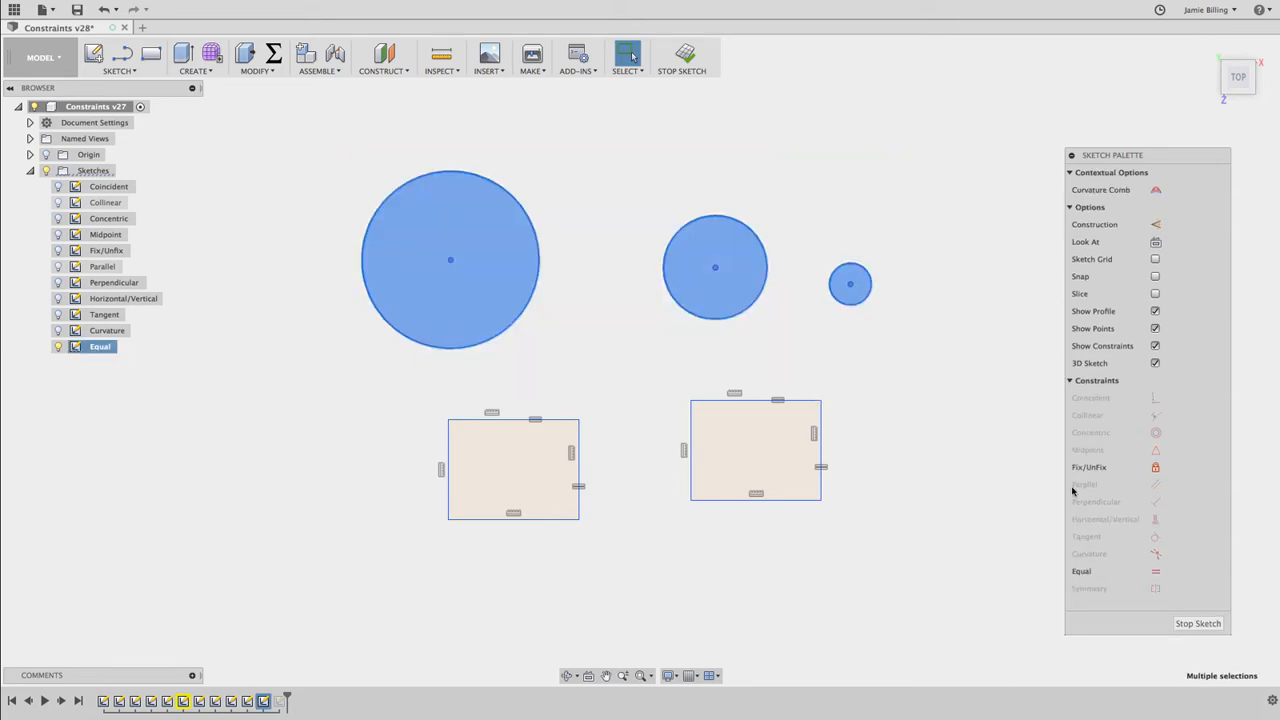
left_click(1155, 571)
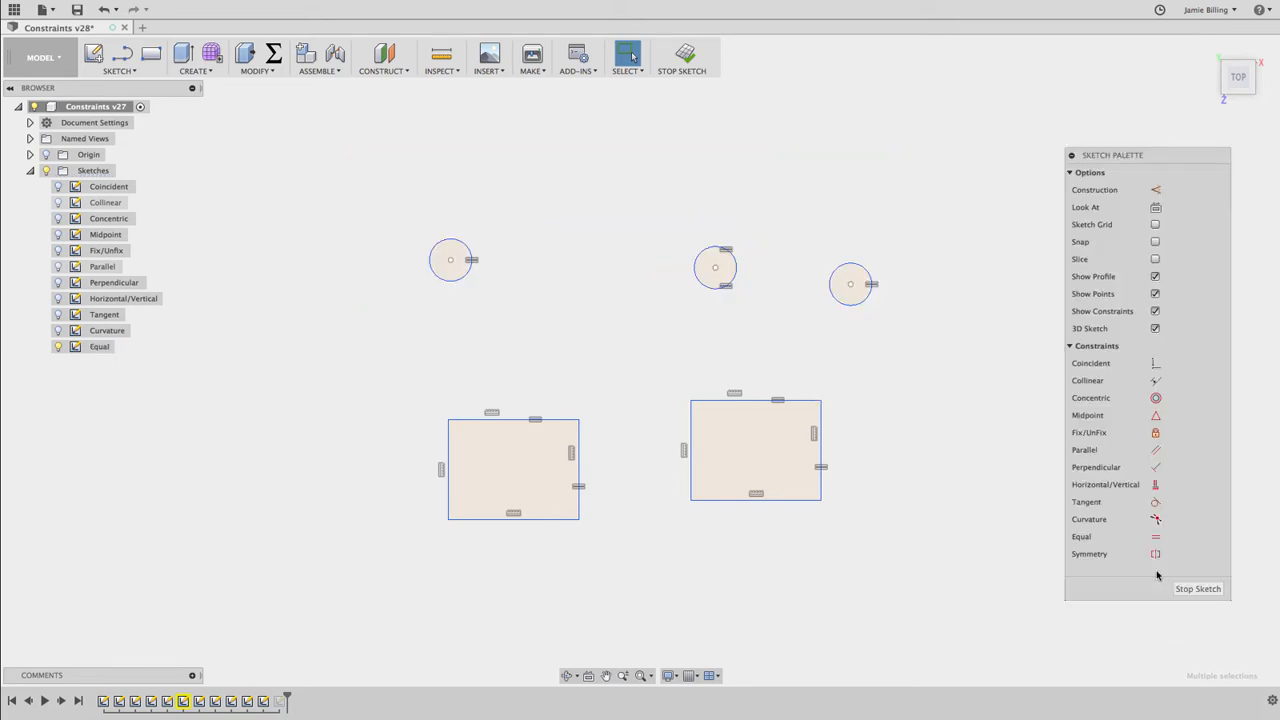
mouse_move(865, 269)
left_mouse_down()
mouse_move(899, 213)
mouse_move(864, 247)
left_mouse_up()
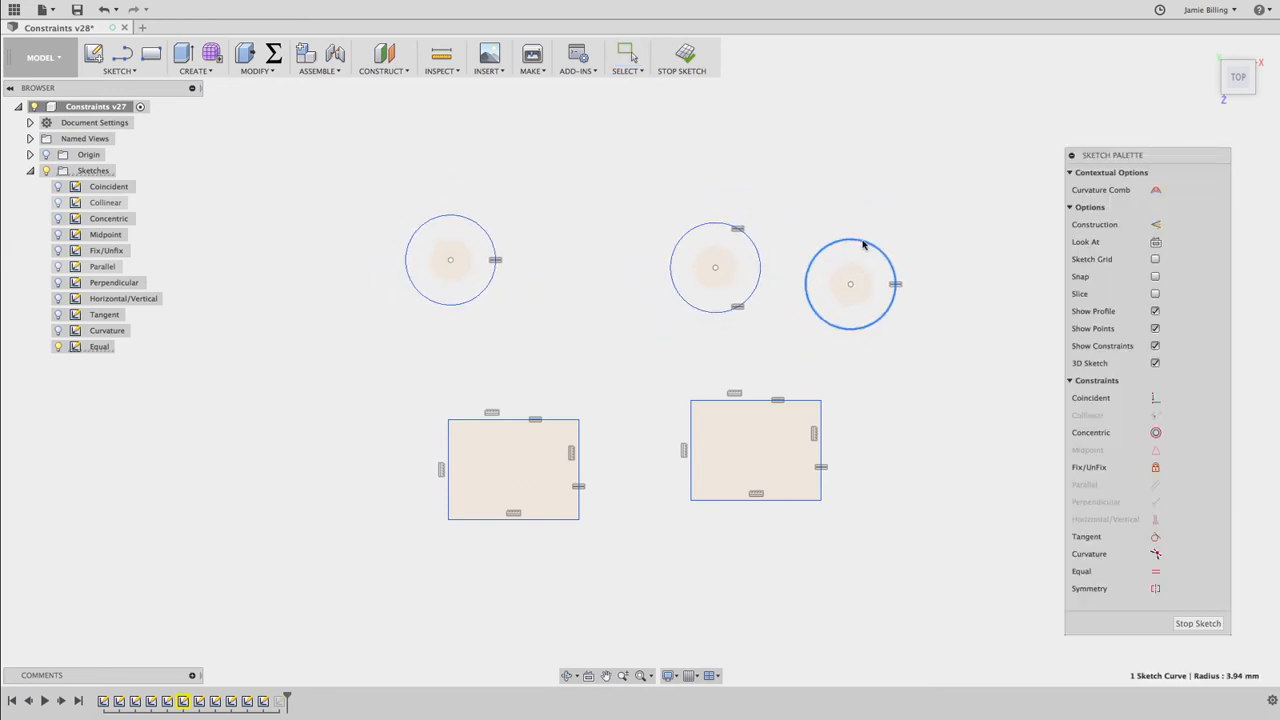
Finish the Equal sketch, and open the Symmetry sketch for editing with its geometry shown
left_click(686, 58)
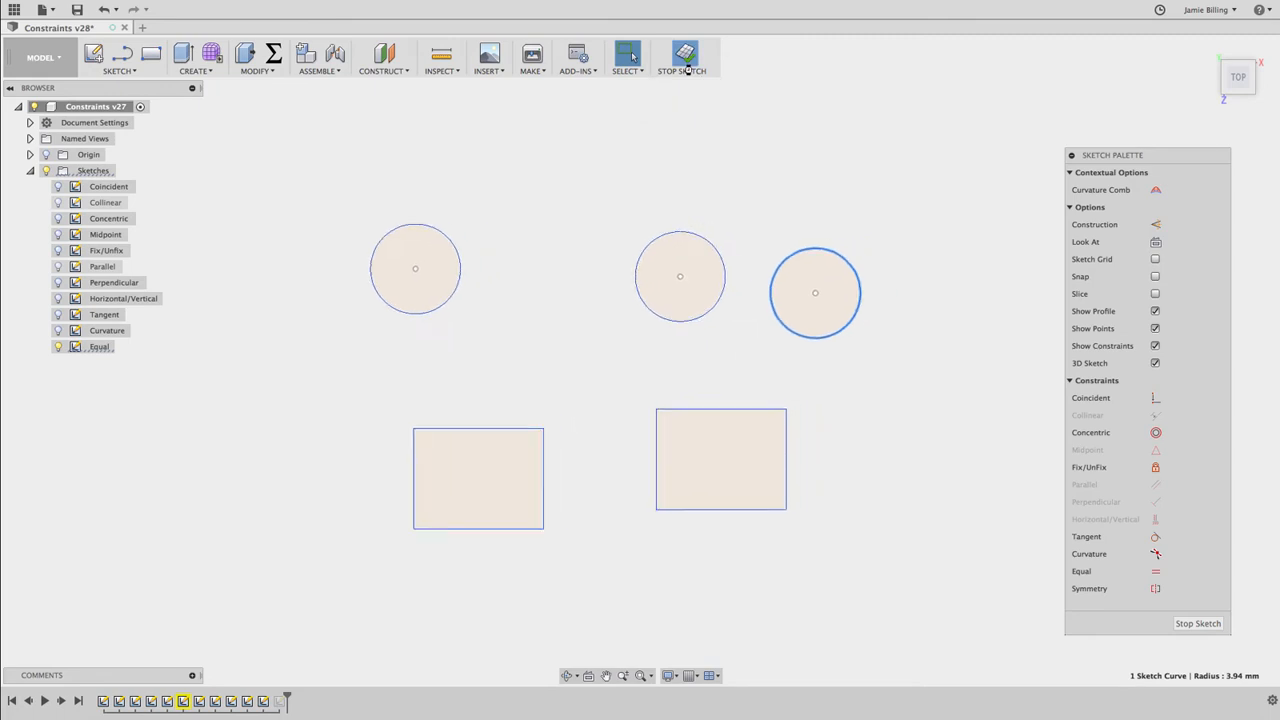
left_click(56, 364)
double_click(103, 363)
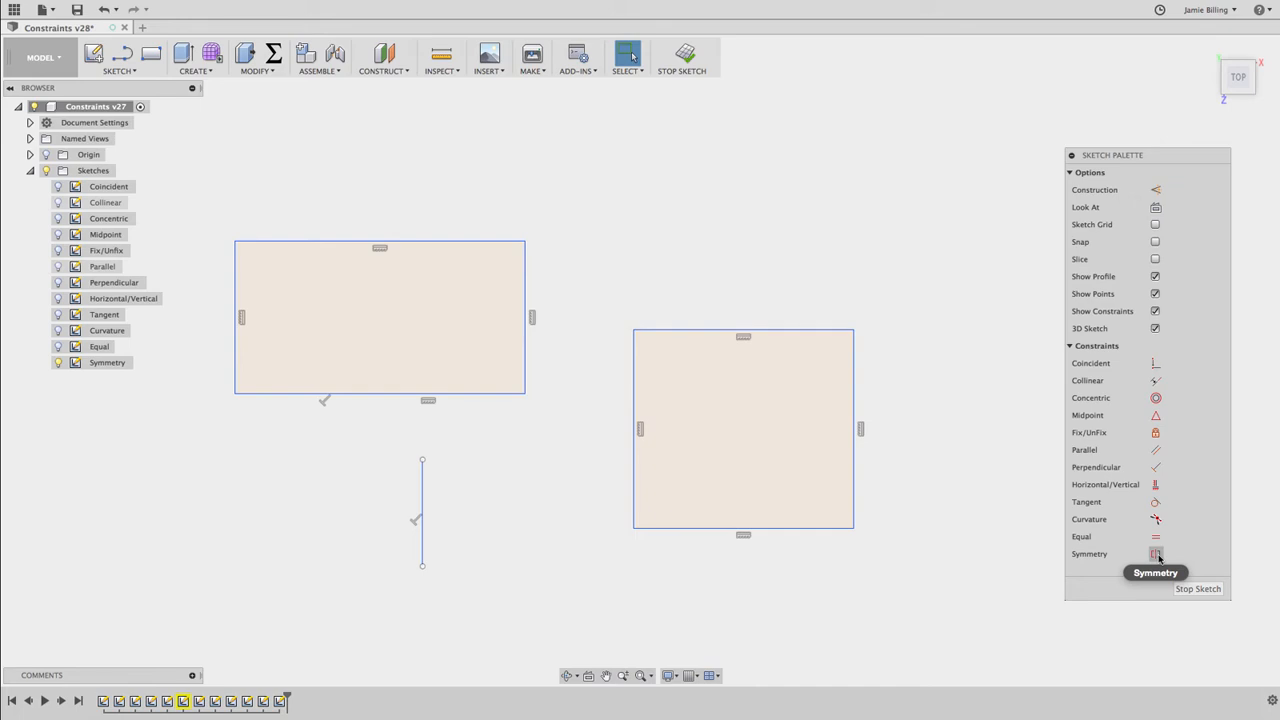
Make the left rectangle's two vertical edges symmetric about the separate vertical line below it
left_click(1157, 555)
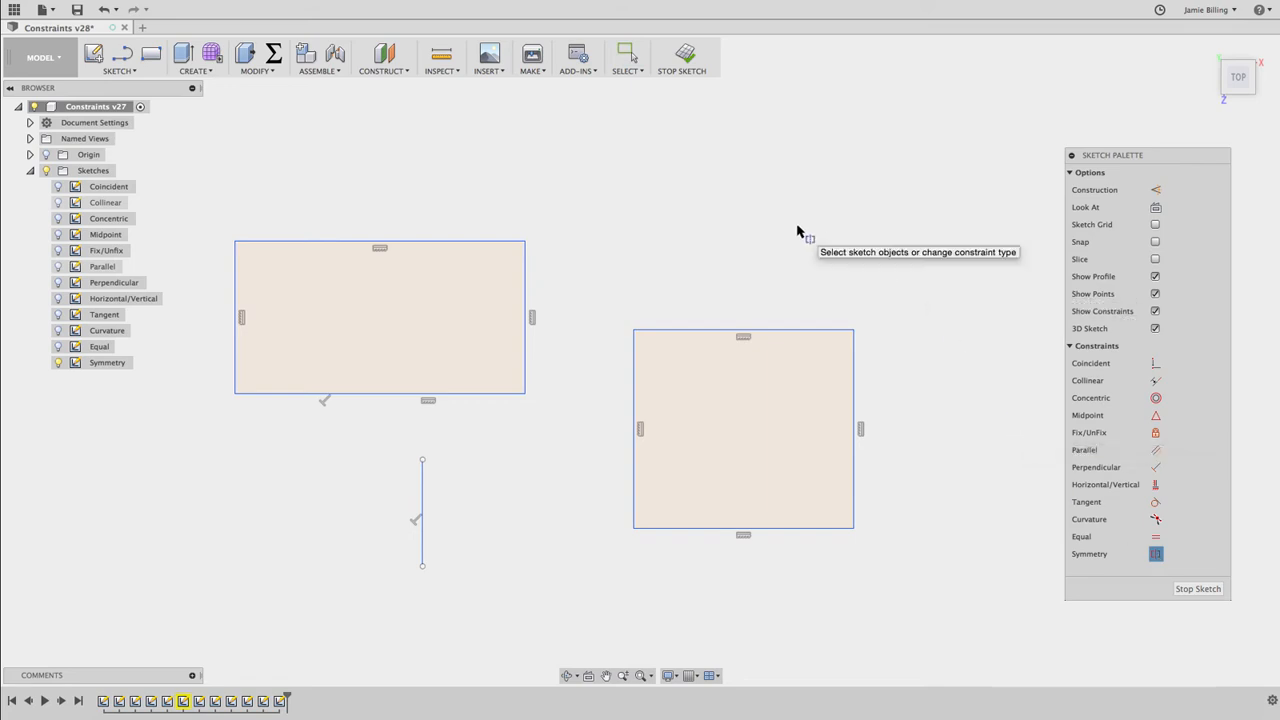
left_click(525, 294)
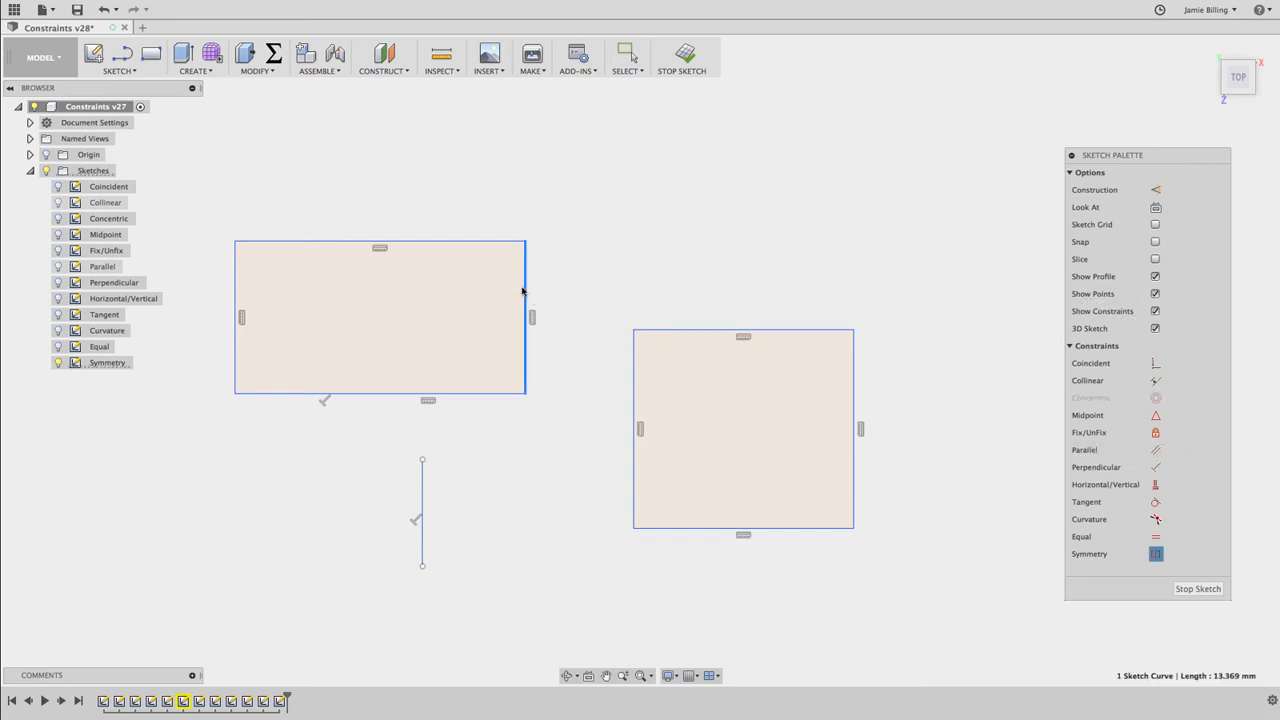
left_click(235, 304)
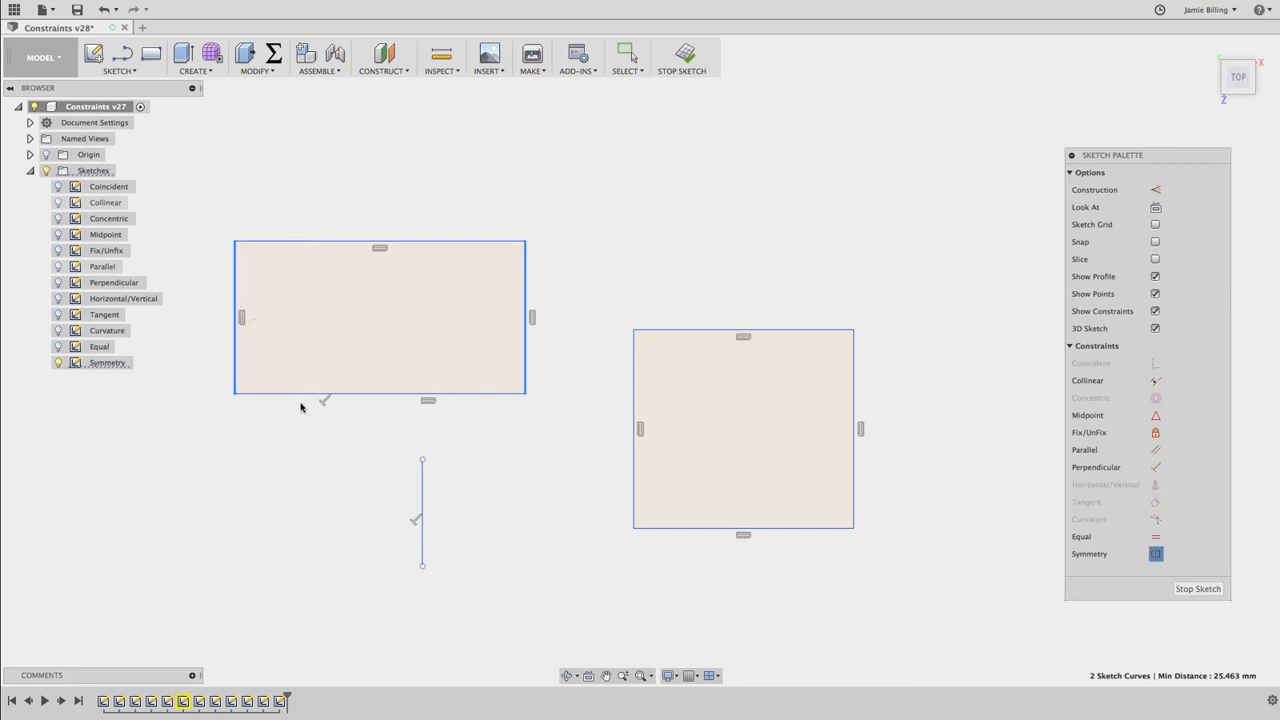
left_click(421, 504)
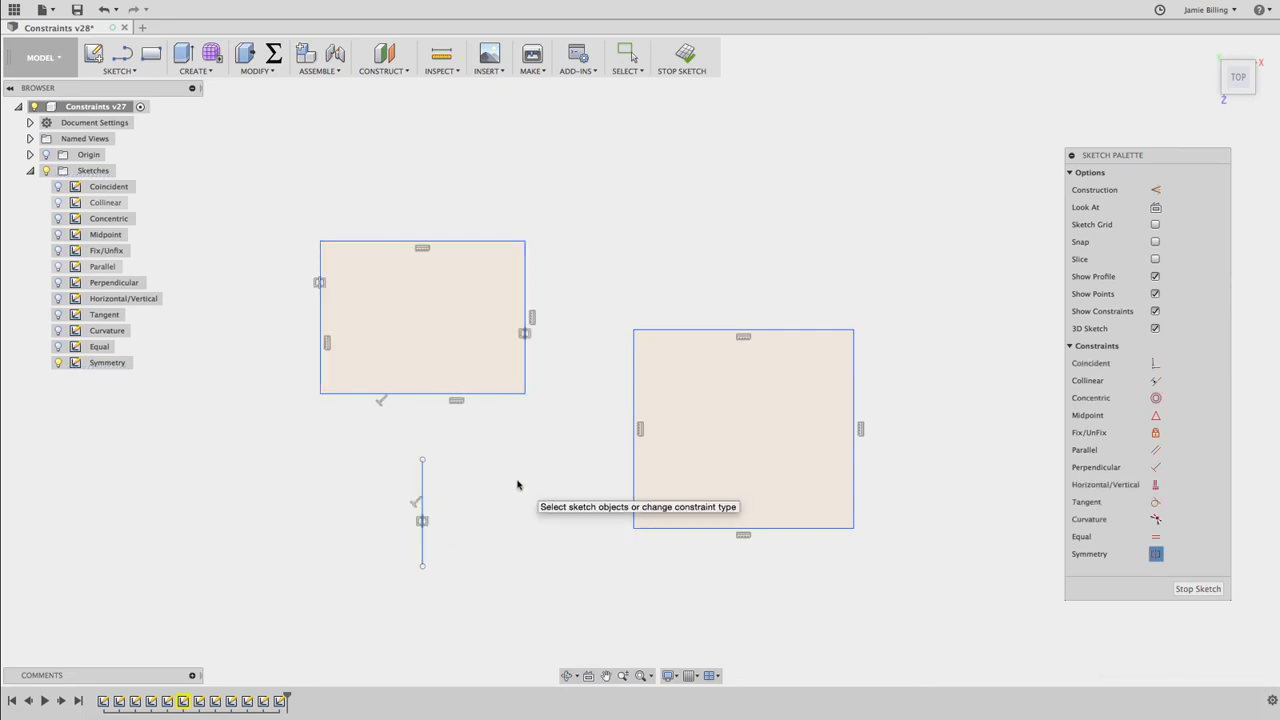
key("Escape")
Test the symmetry by moving the vertical line to the right and the left rectangle's upper-right corner inward
mouse_move(416, 470)
left_mouse_down()
mouse_move(313, 467)
mouse_move(451, 467)
left_mouse_up()
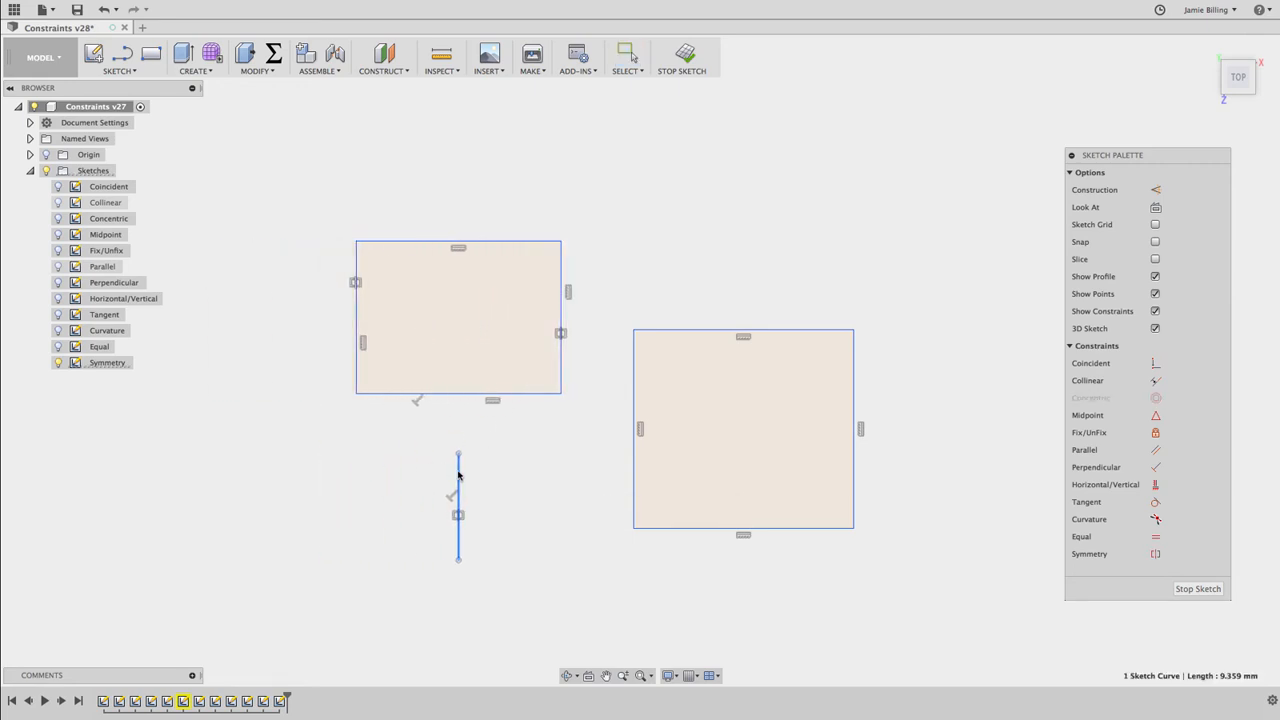
left_click(568, 295)
left_click_drag(570, 295, 522, 271)
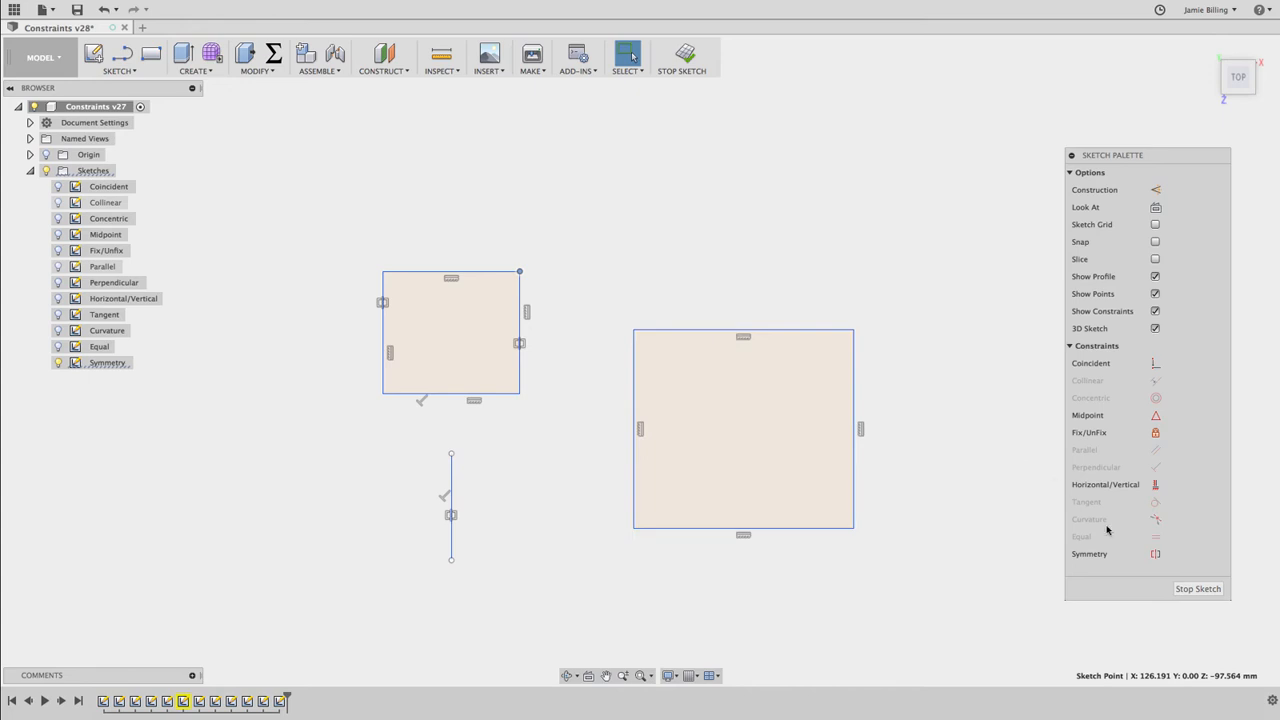
Make the right rectangle's vertical edges symmetric about the left rectangle's right edge, and test by moving its upper-right corner and the separate vertical line
left_click(1156, 553)
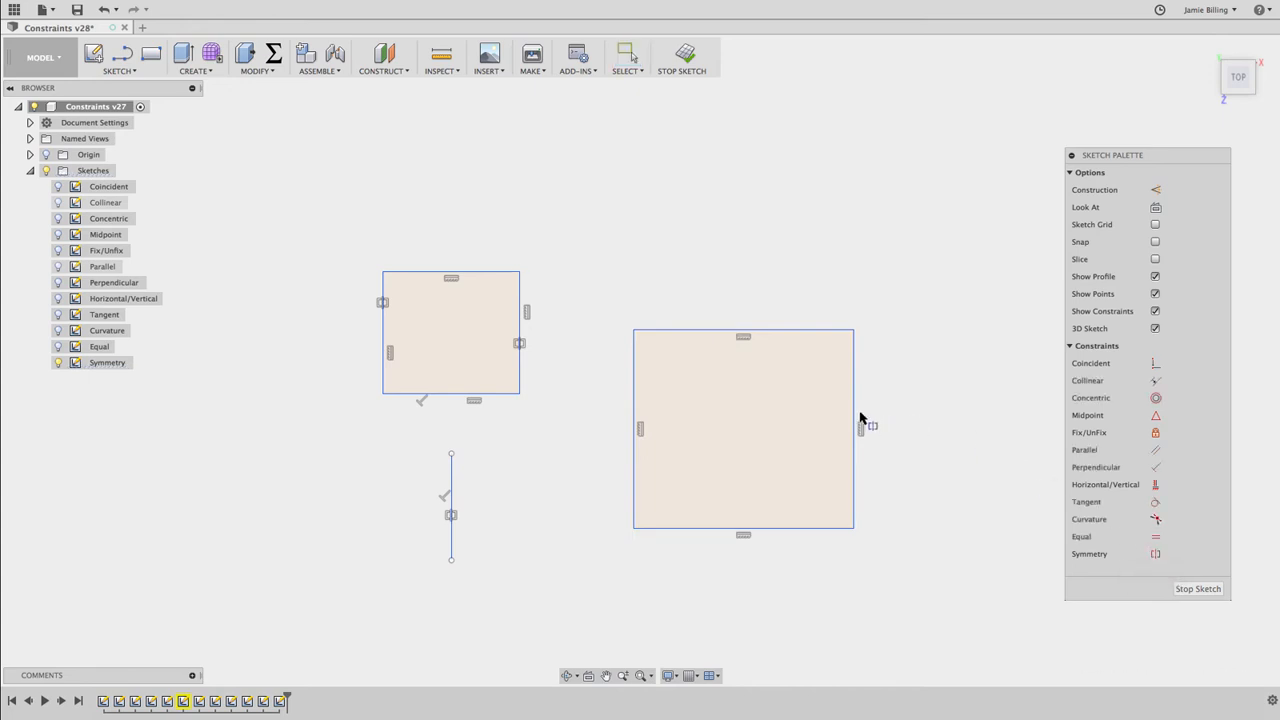
left_click(853, 420)
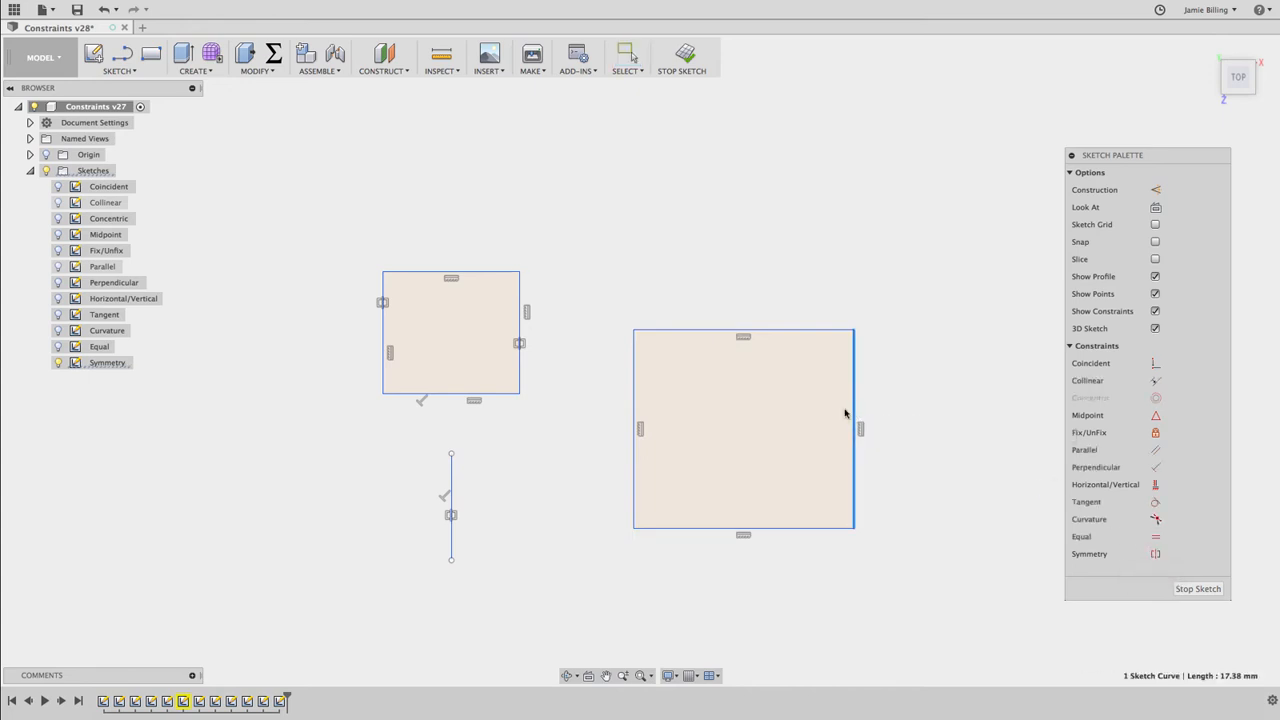
left_click(633, 410)
left_click(519, 318)
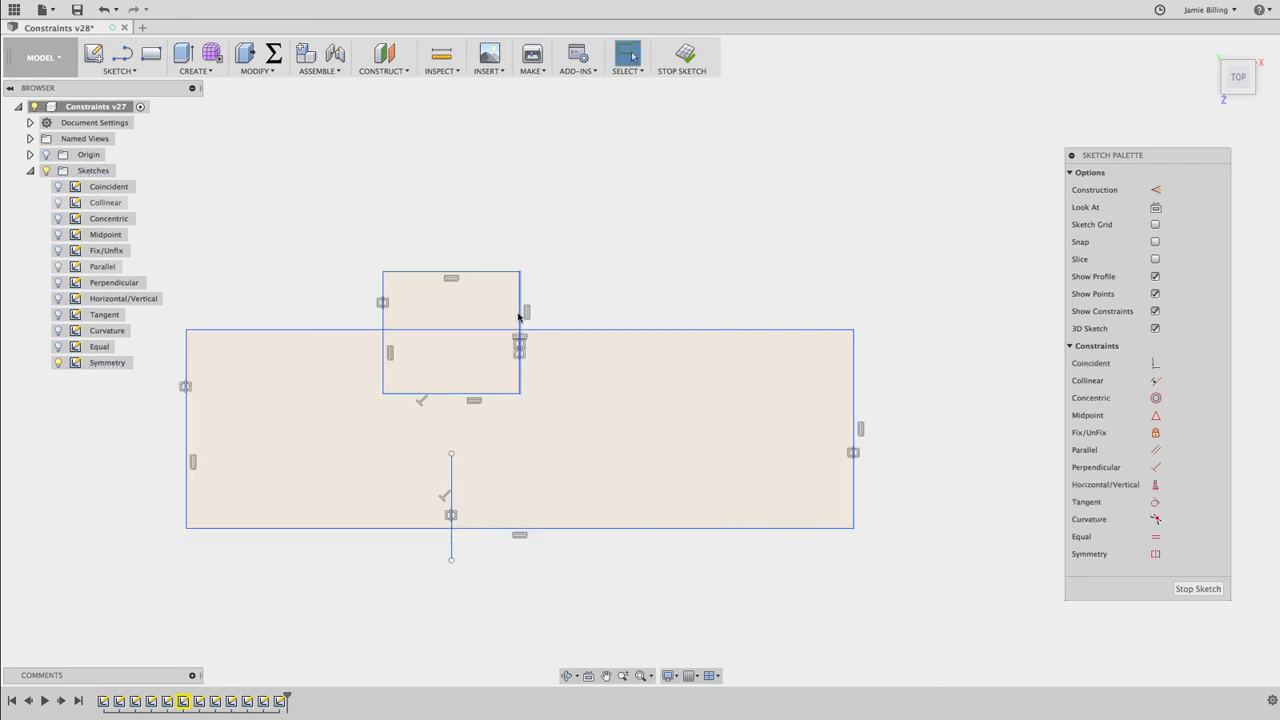
left_click_drag(853, 330, 766, 288)
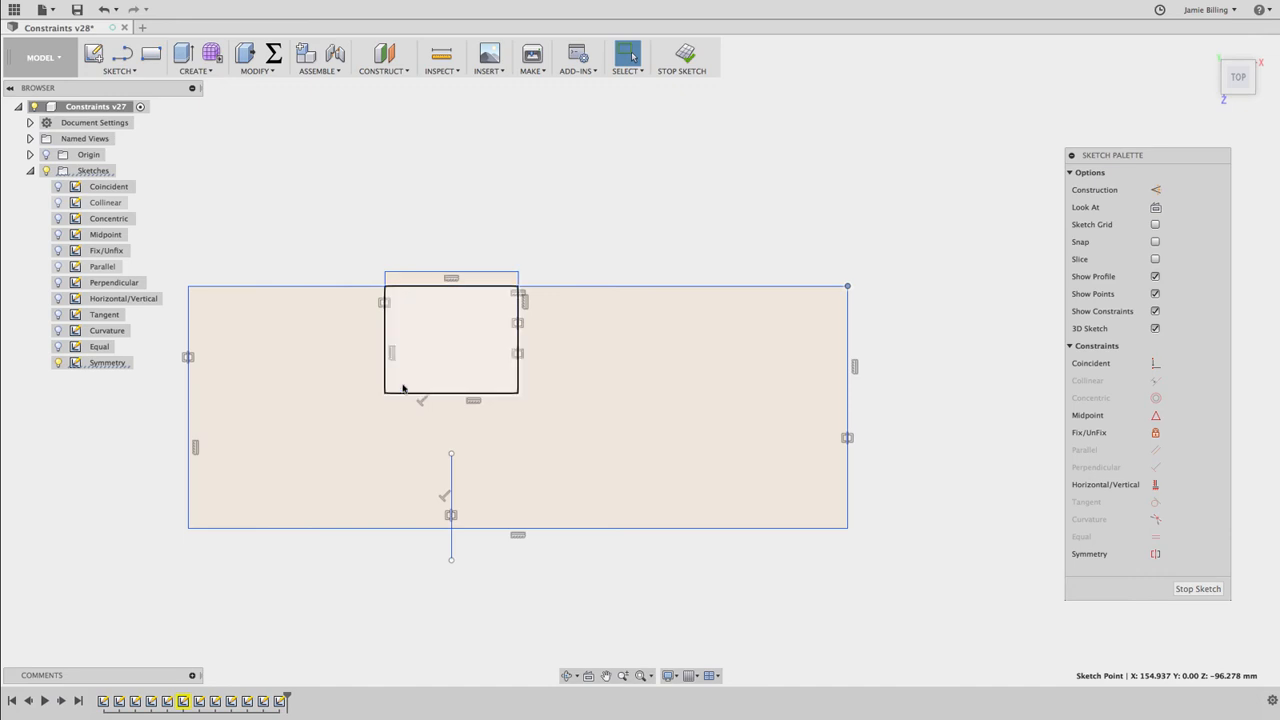
mouse_move(450, 483)
left_mouse_down()
mouse_move(548, 487)
mouse_move(410, 475)
left_mouse_up()
Remove the symmetry constraints, and move both rectangles' upper-right corners independently to test before finishing the Symmetry sketch
left_click(543, 271)
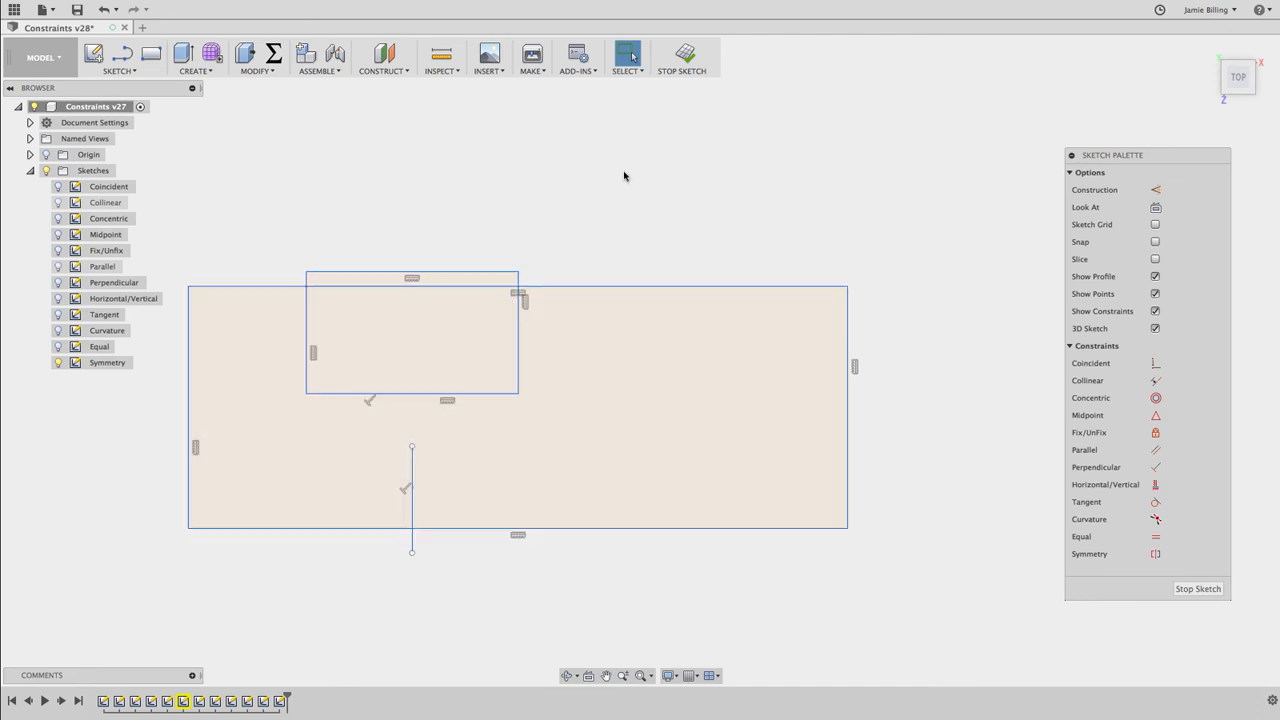
left_click_drag(519, 273, 607, 191)
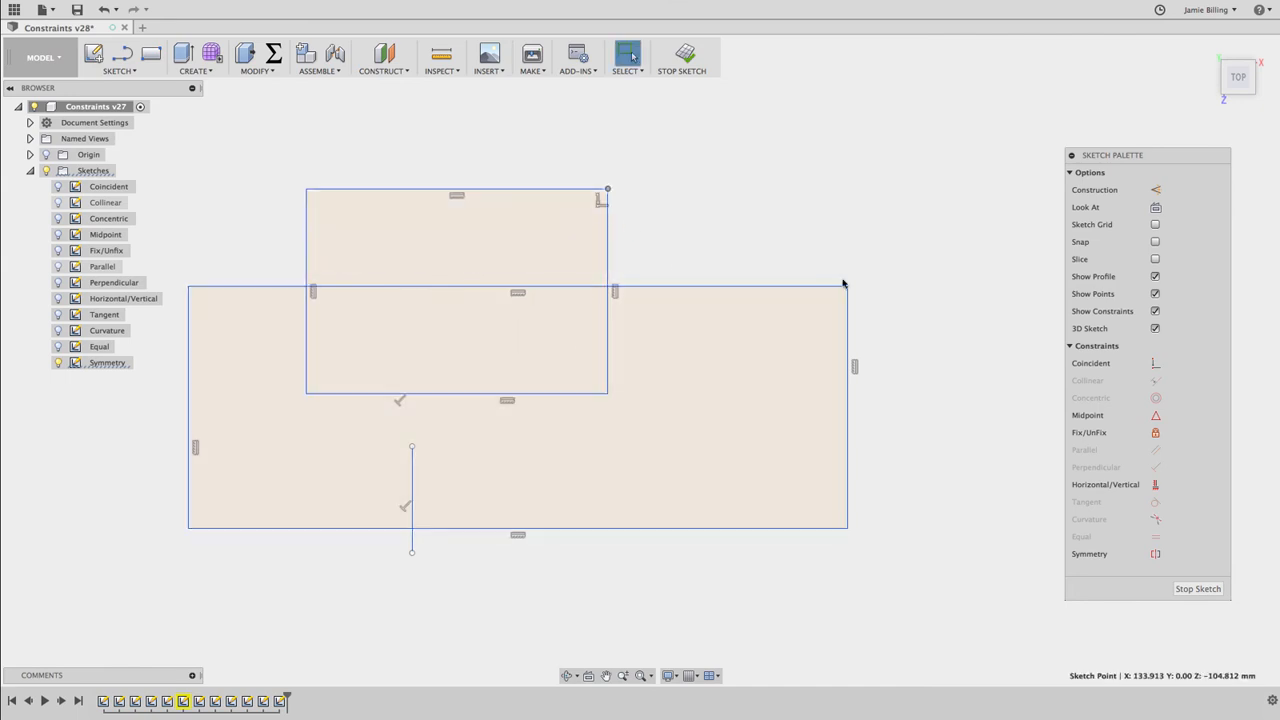
mouse_move(848, 289)
left_mouse_down()
mouse_move(723, 340)
mouse_move(849, 297)
mouse_move(771, 217)
mouse_move(846, 309)
left_mouse_up()
left_click(685, 62)
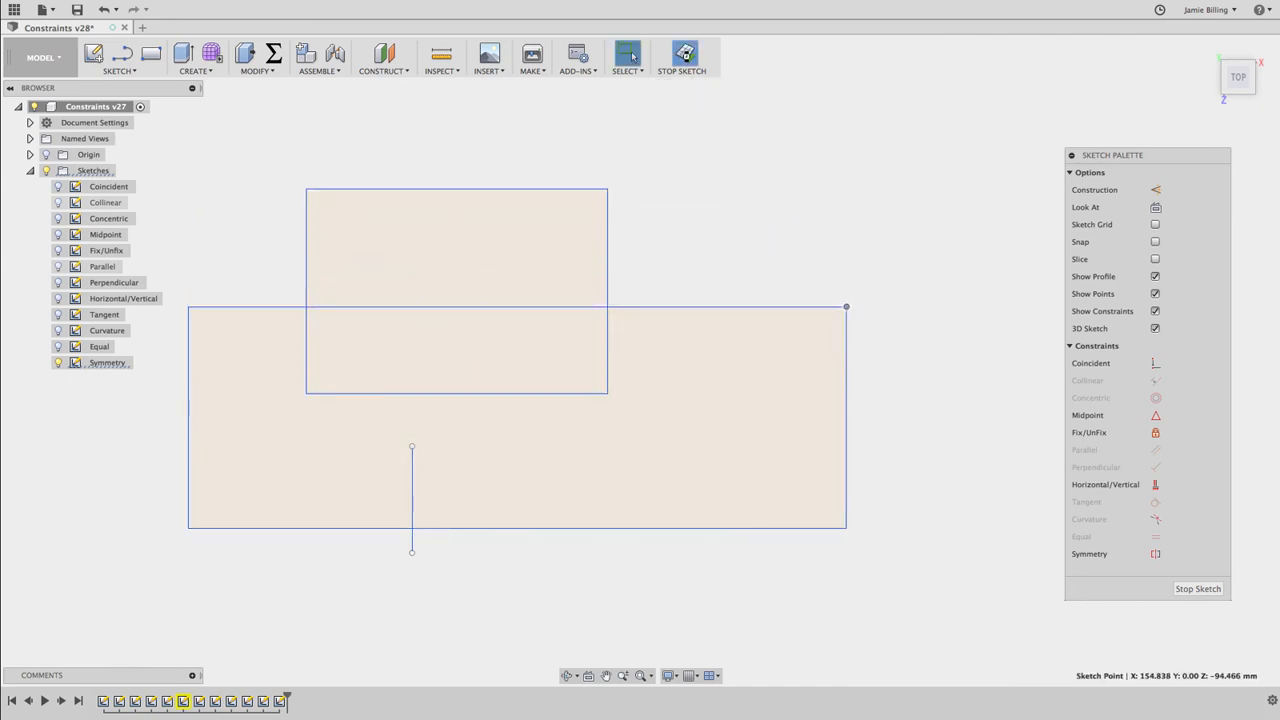